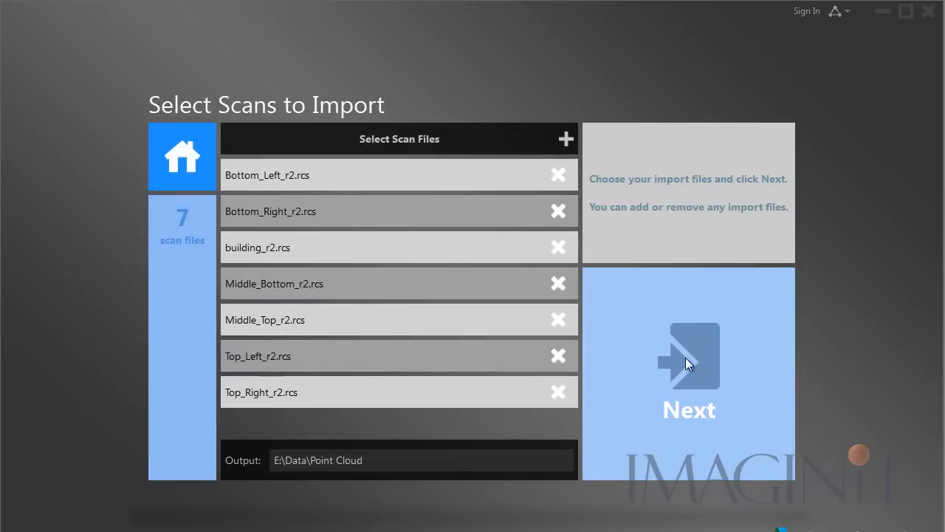
Proceed with importing the seven listed .rcs scan files into the project
click(665, 344)
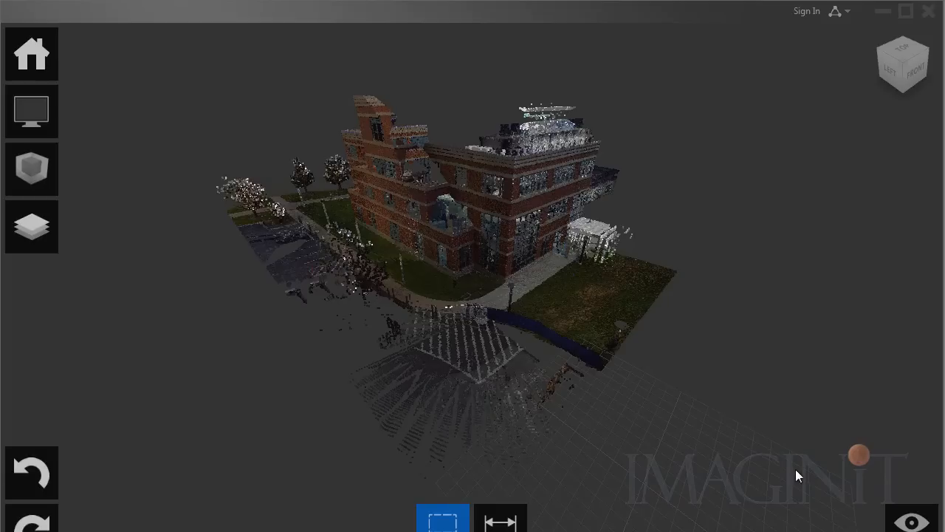
Examine the building's exterior in the combined point cloud from several angles, including a close view of the rear facade
click(911, 521)
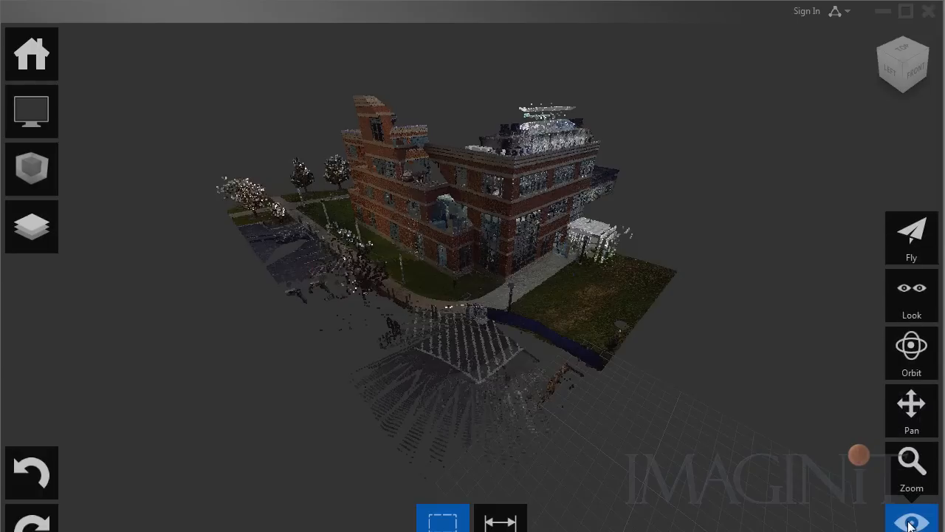
drag(742, 266, 658, 247)
middle_drag(658, 246, 580, 323)
drag(580, 324, 667, 384)
scroll(596, 360, up, 10)
middle_drag(667, 384, 596, 314)
drag(597, 313, 569, 320)
middle_drag(569, 321, 498, 307)
scroll(493, 310, up, 2)
drag(494, 310, 514, 301)
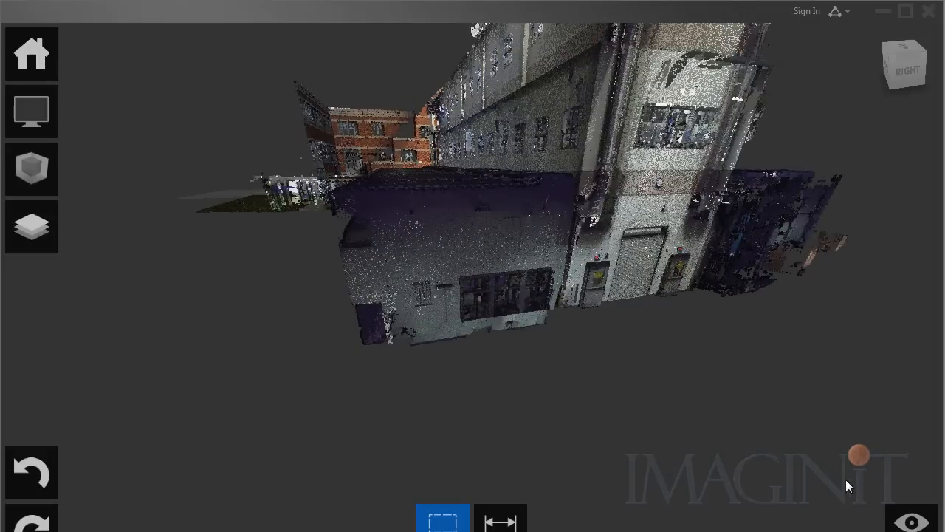
Fly into the building and through the machine shop interior to inspect the equipment along the aisle
mouse_move(910, 521)
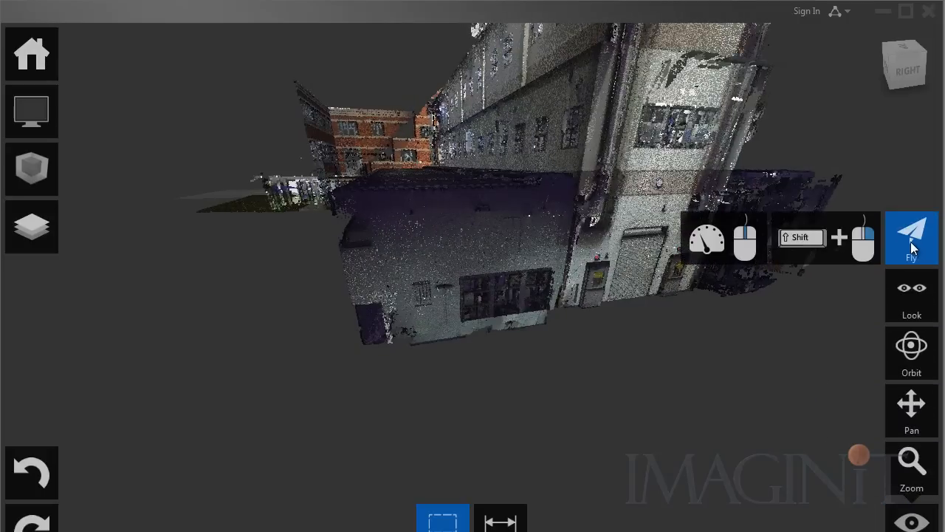
click(912, 248)
drag(450, 332, 462, 317)
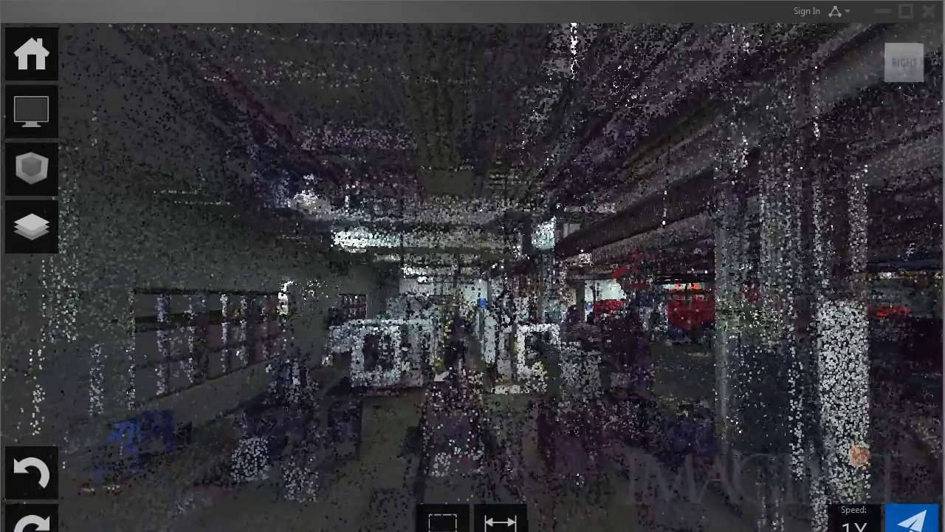
key(w)
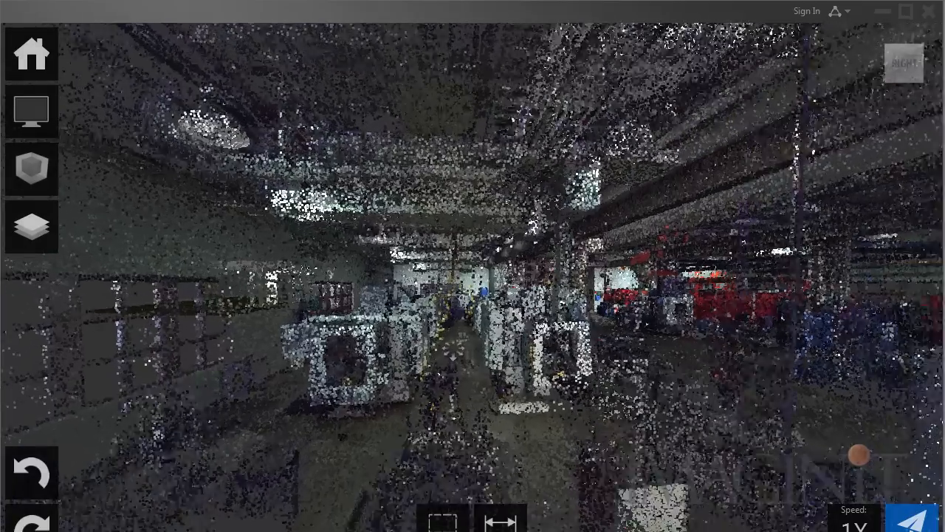
key(w)
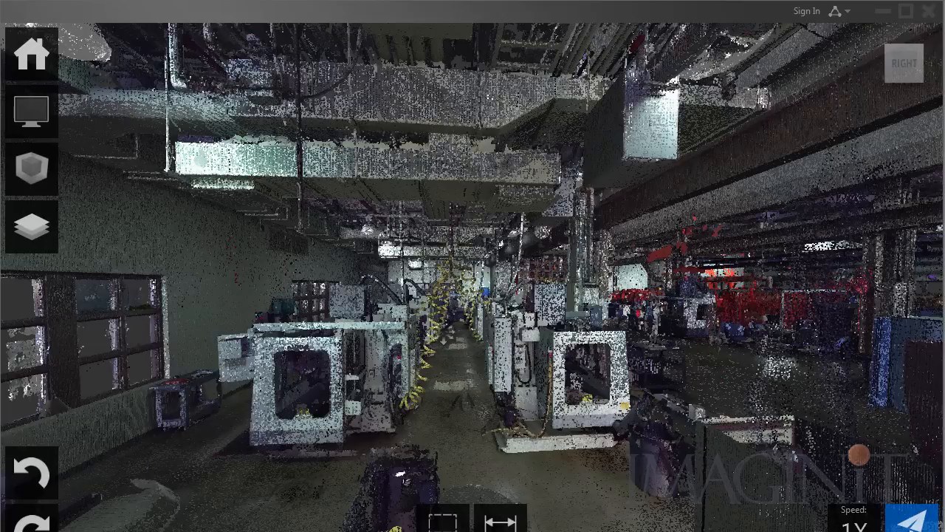
Start a new project and import only the scan file Bottom_Left_r2.rcs
click(42, 63)
click(743, 259)
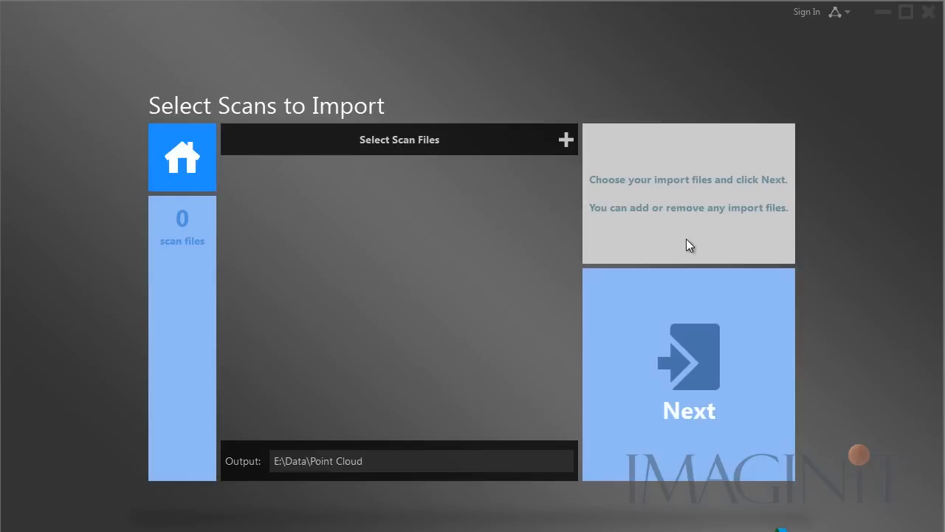
click(466, 136)
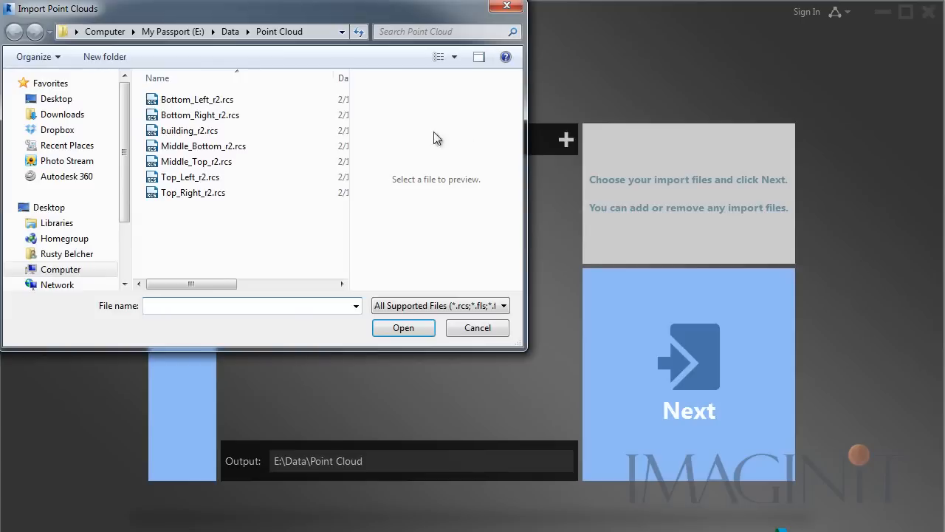
click(186, 101)
click(406, 328)
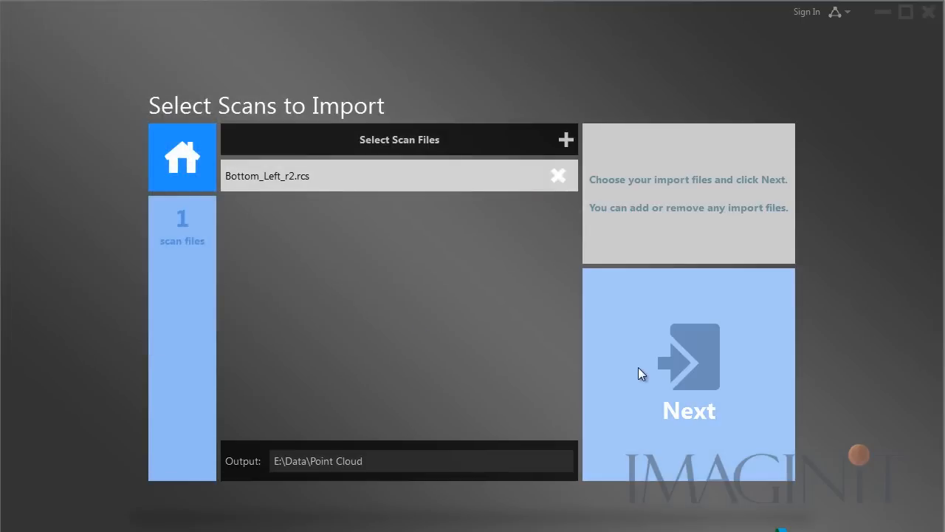
click(638, 367)
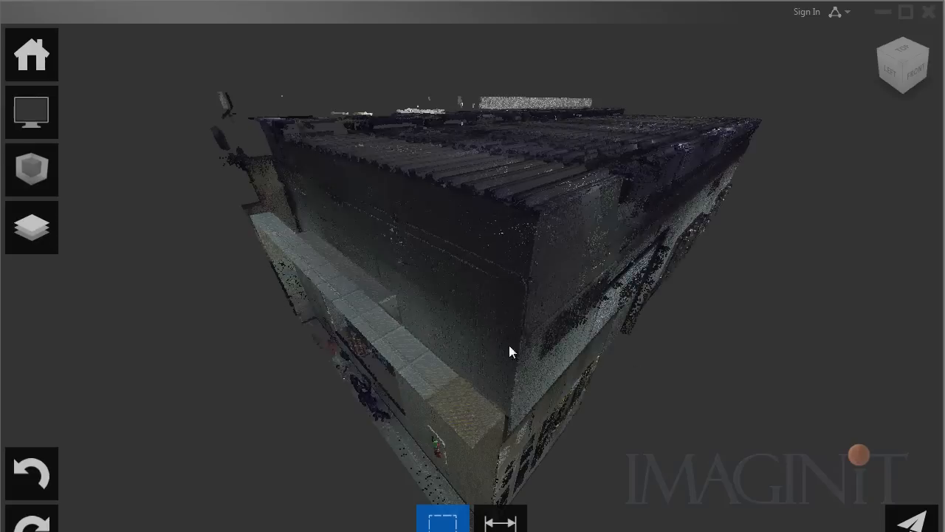
Examine the imported scan's walls, windows, sink and machines up close, and look over the whole room from outside
drag(509, 351, 302, 306)
scroll(517, 317, up, 5)
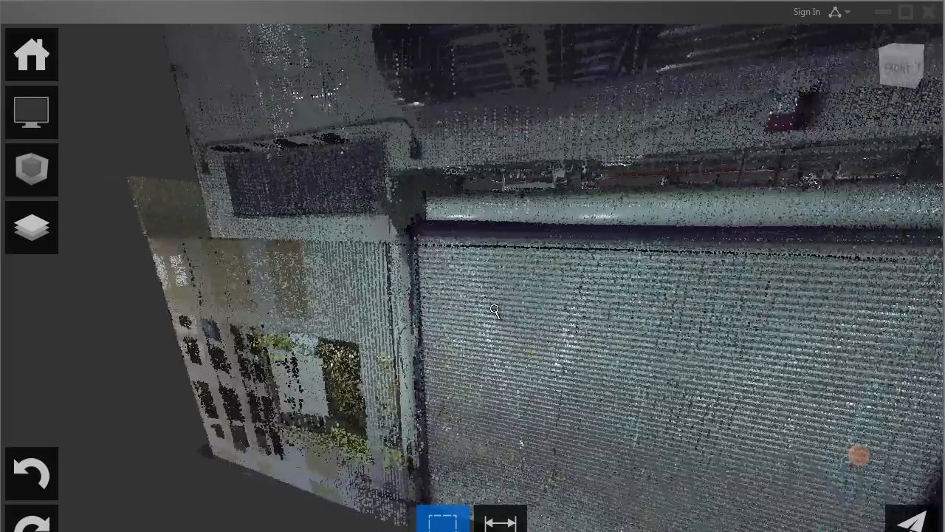
scroll(494, 311, down, 6)
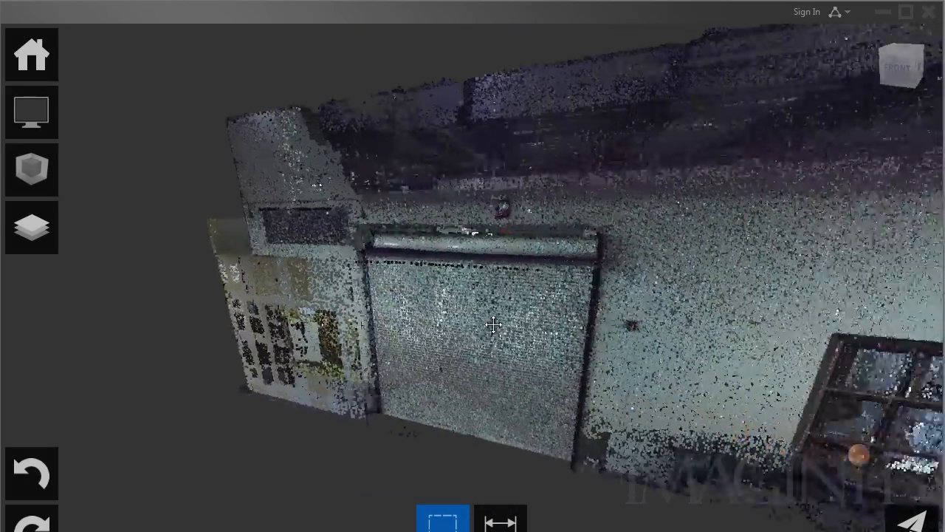
drag(494, 324, 272, 355)
scroll(666, 362, up, 1)
scroll(667, 362, down, 2)
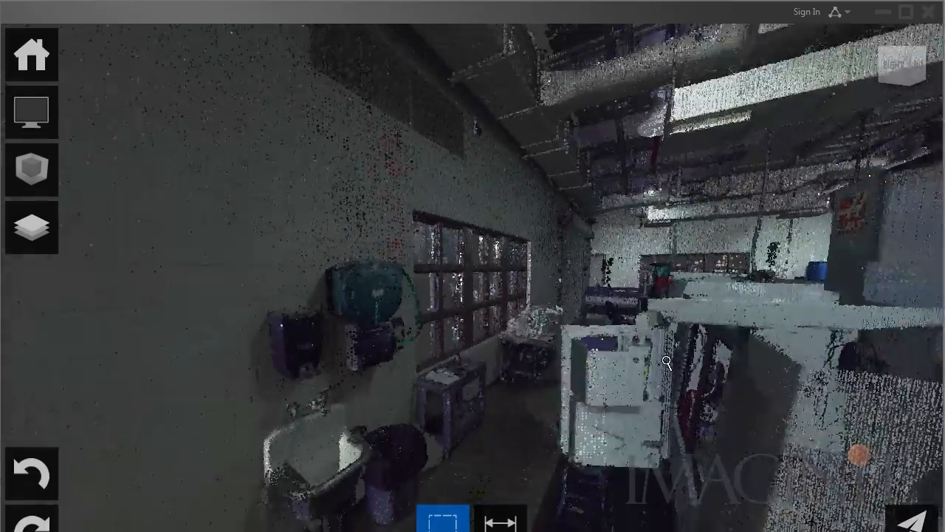
scroll(666, 361, down, 2)
drag(667, 361, 583, 316)
middle_drag(583, 315, 681, 331)
scroll(661, 345, up, 2)
scroll(670, 343, down, 5)
scroll(670, 343, down, 3)
middle_drag(502, 328, 700, 318)
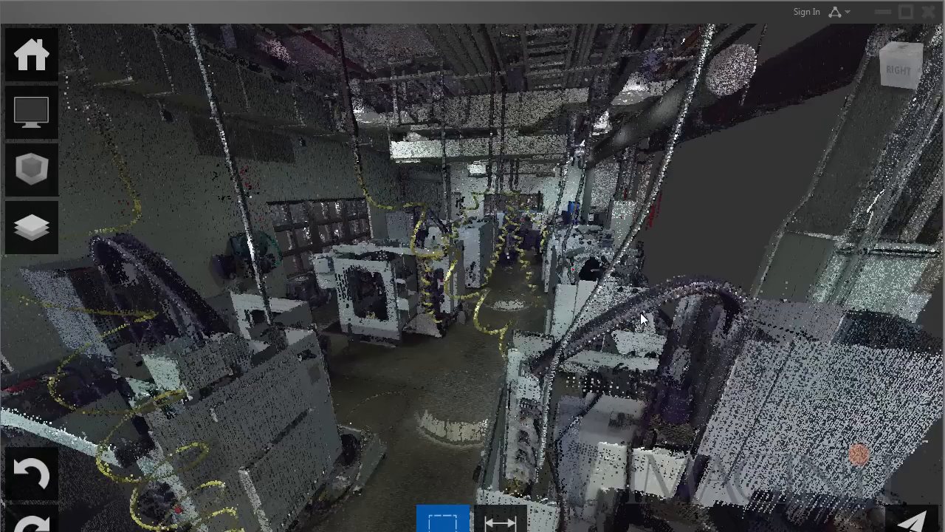
scroll(611, 317, up, 10)
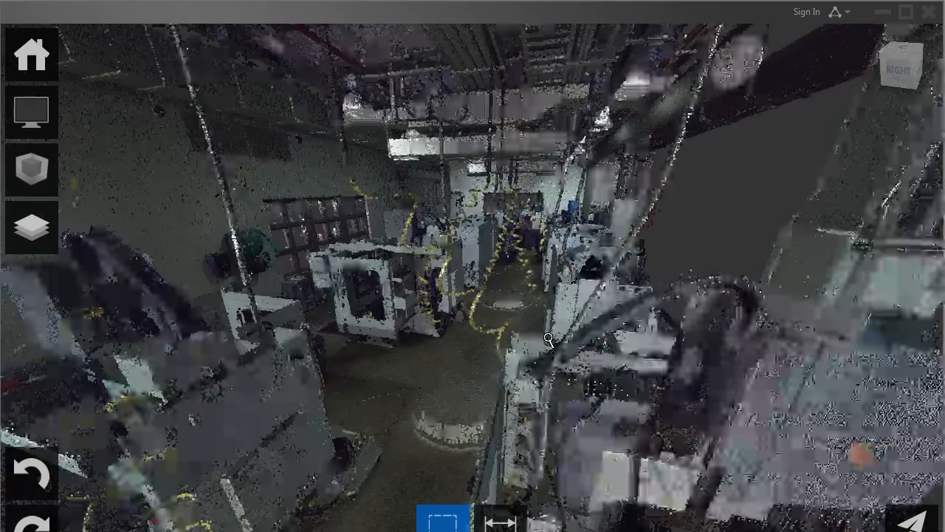
scroll(628, 395, down, 10)
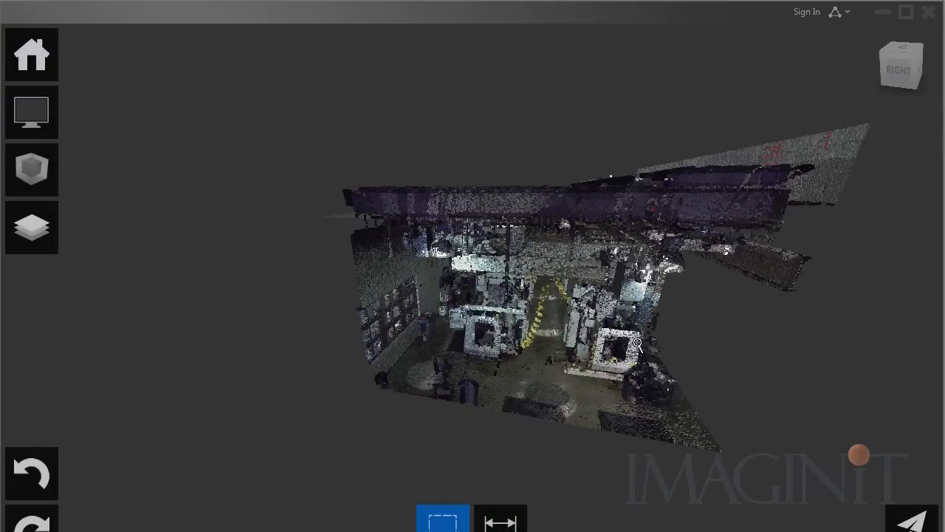
drag(637, 344, 594, 306)
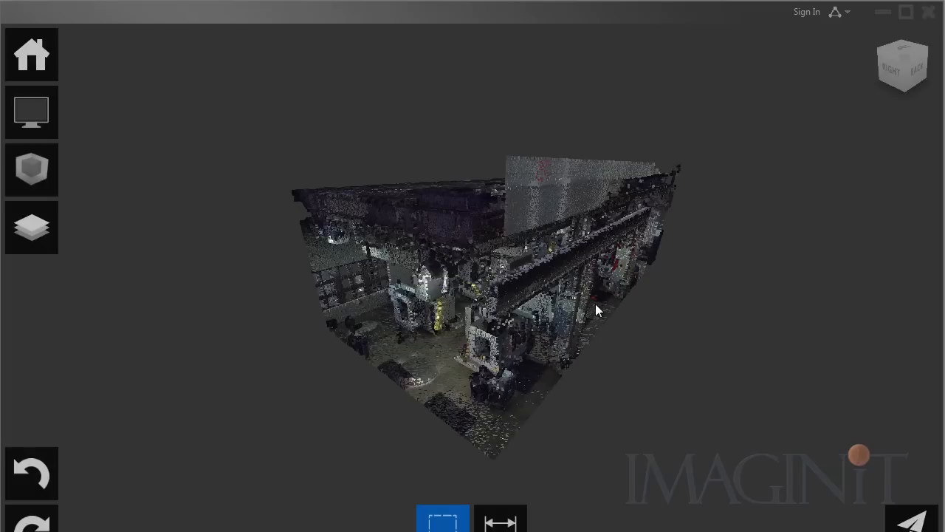
Edit the limit box, lowering its top face to cut off the roof and ceiling, and confirm the clipping
mouse_move(43, 177)
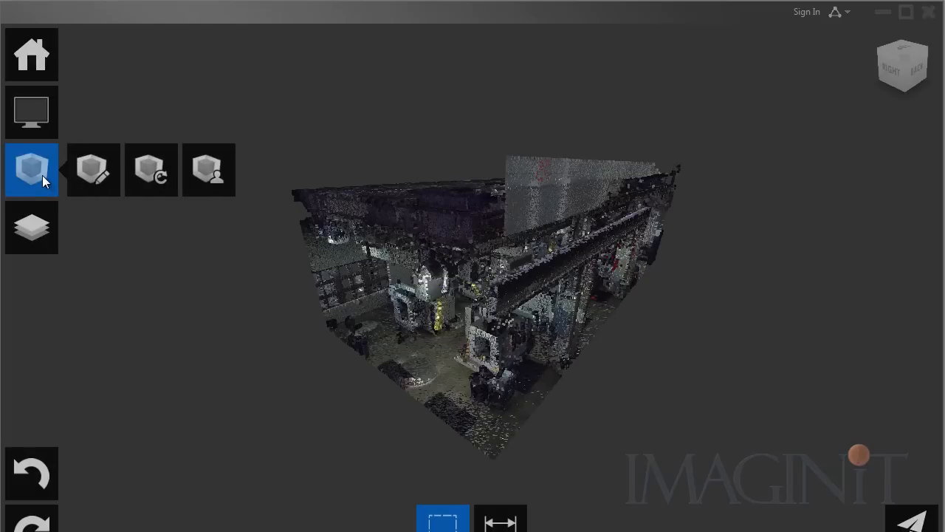
click(98, 172)
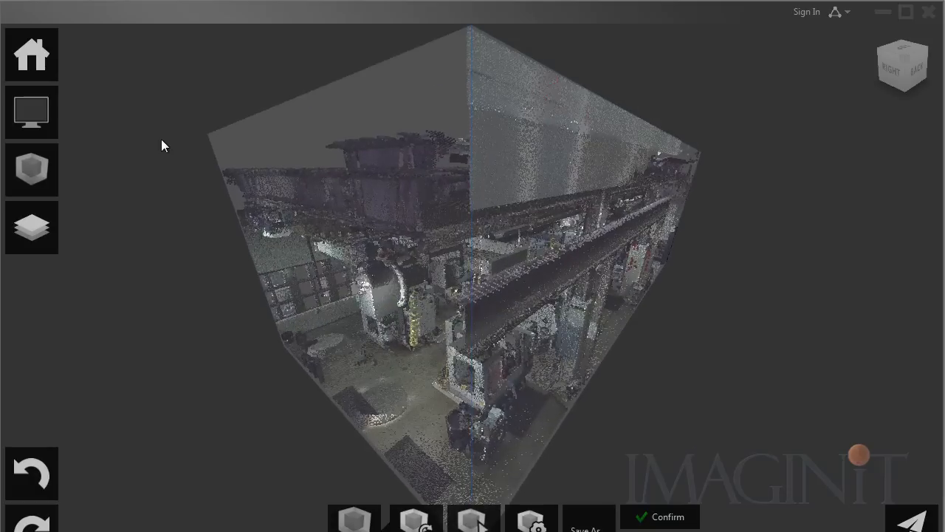
shift+middle_drag(178, 167, 184, 186)
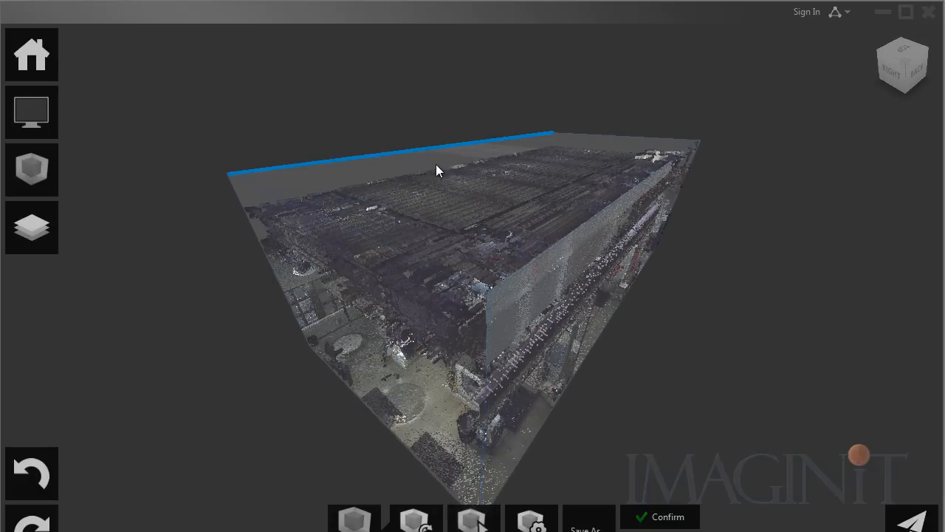
drag(444, 170, 459, 270)
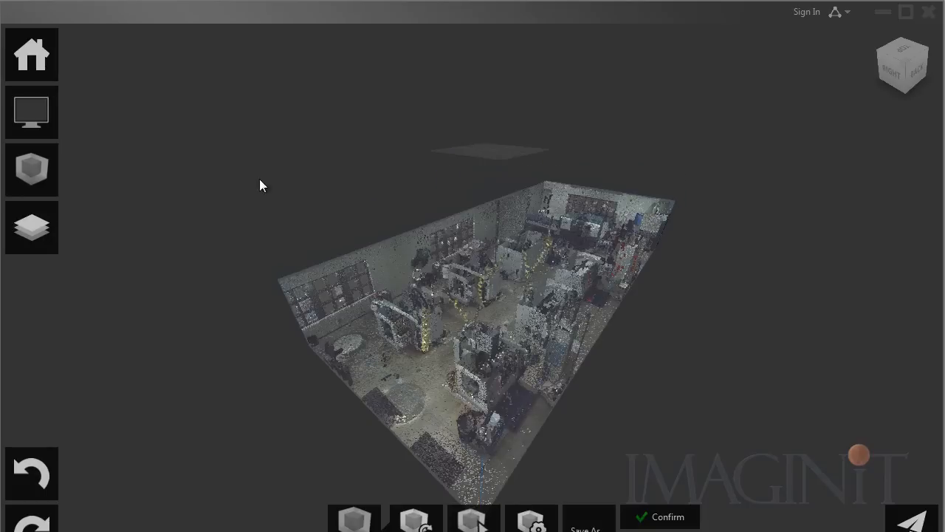
click(670, 515)
Turn off the perspective display and show the clipped room straight from the top
drag(401, 418, 533, 400)
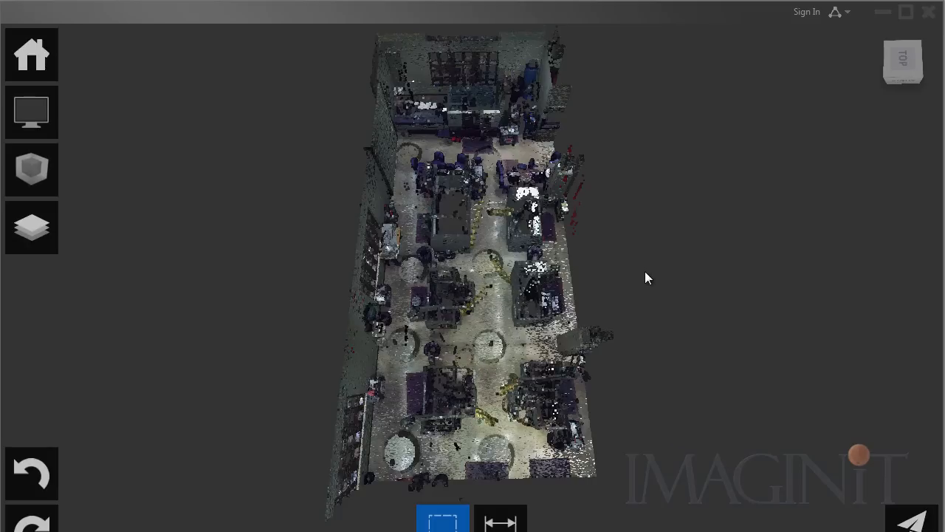
mouse_move(33, 112)
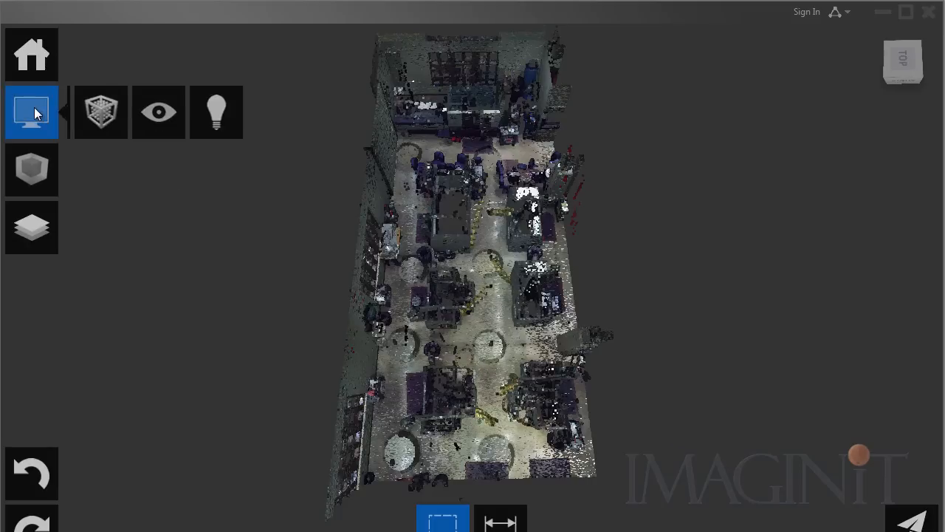
mouse_move(212, 115)
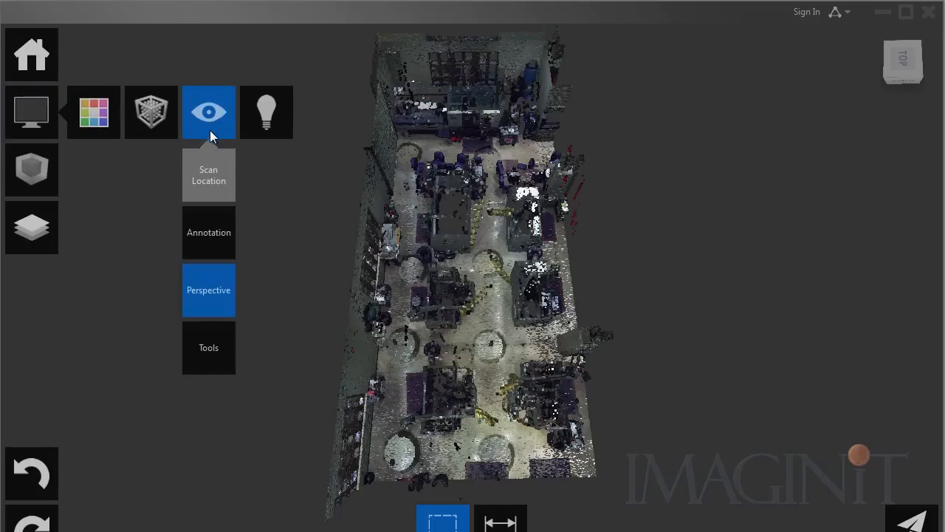
click(213, 288)
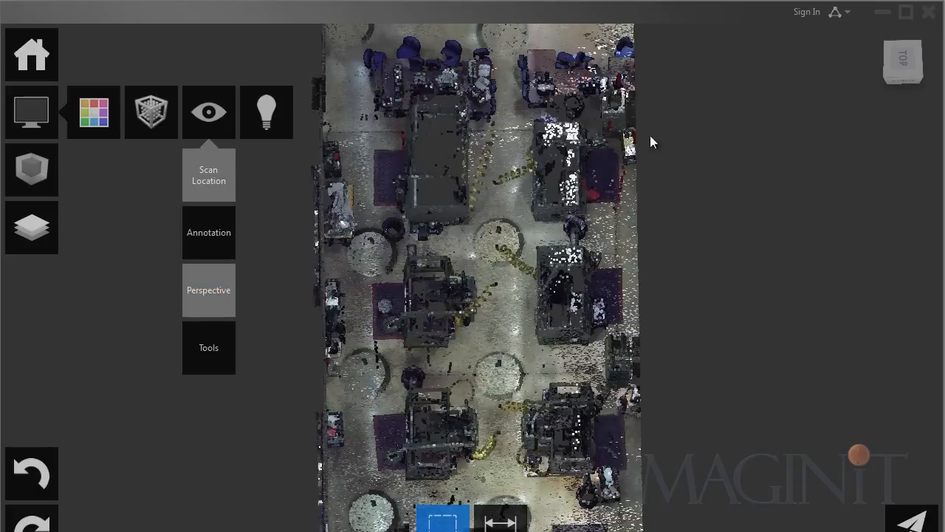
click(900, 60)
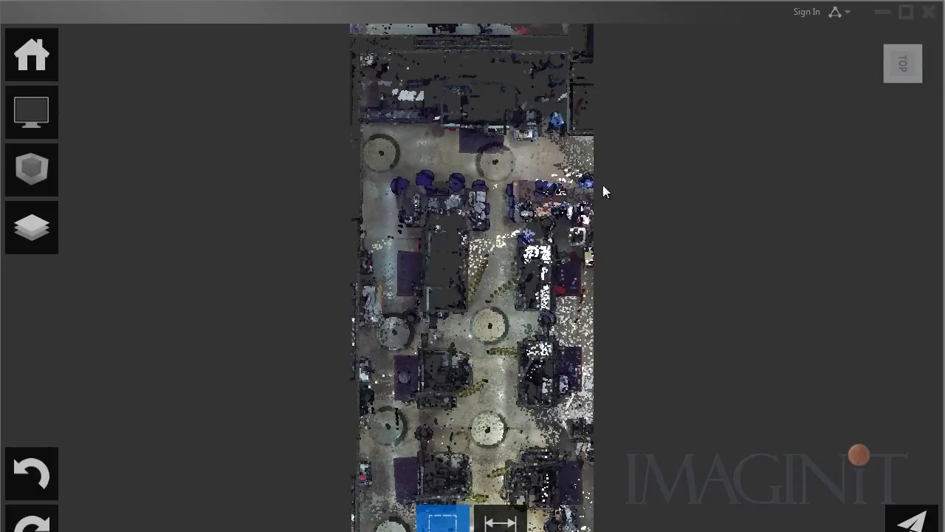
middle_drag(659, 394, 662, 361)
Select the floor points with the Plane selection by picking near the floor's corners, and delete them
mouse_move(443, 520)
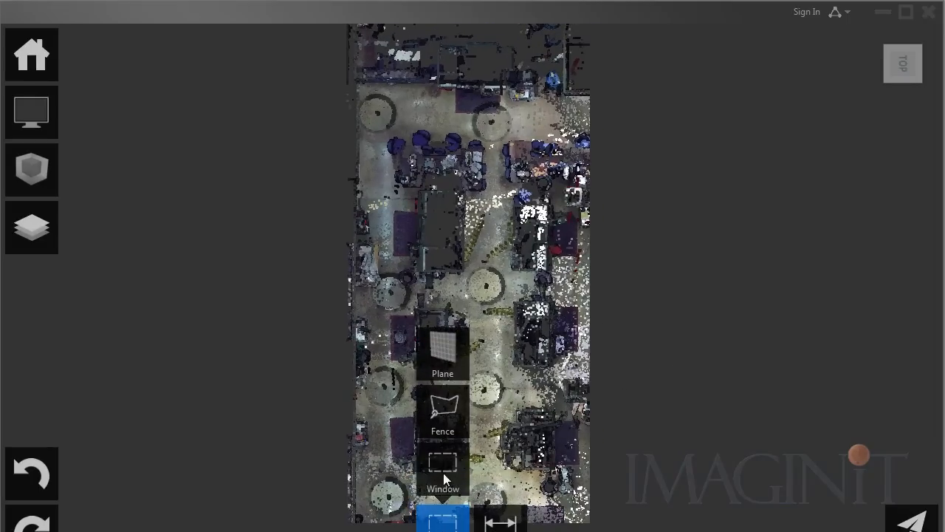
click(440, 351)
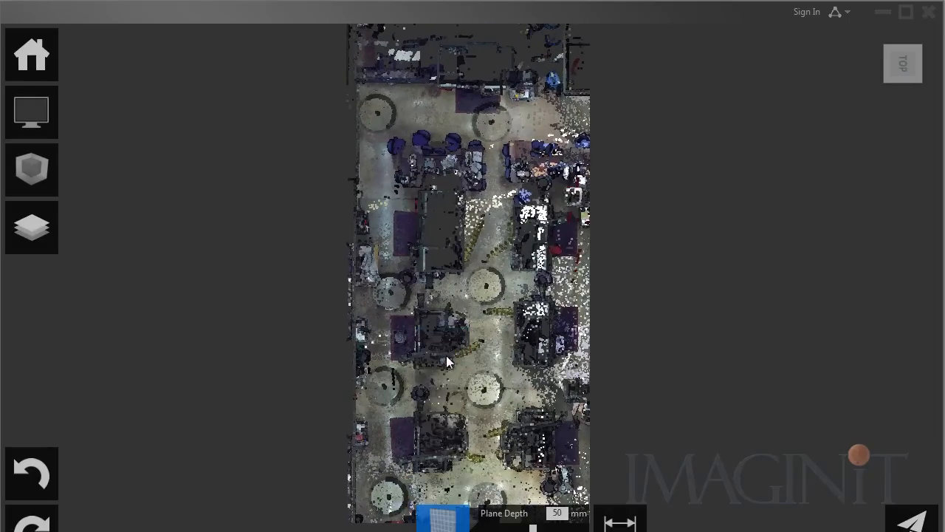
click(367, 90)
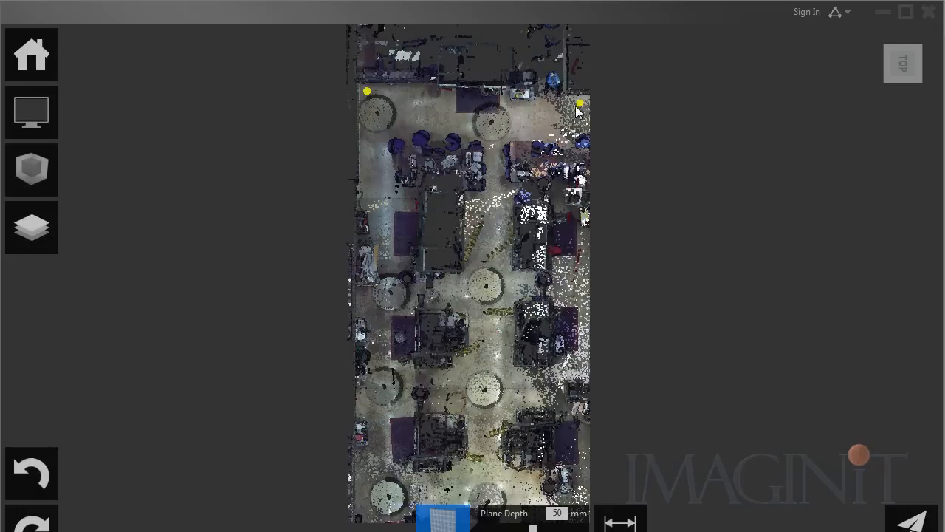
click(362, 499)
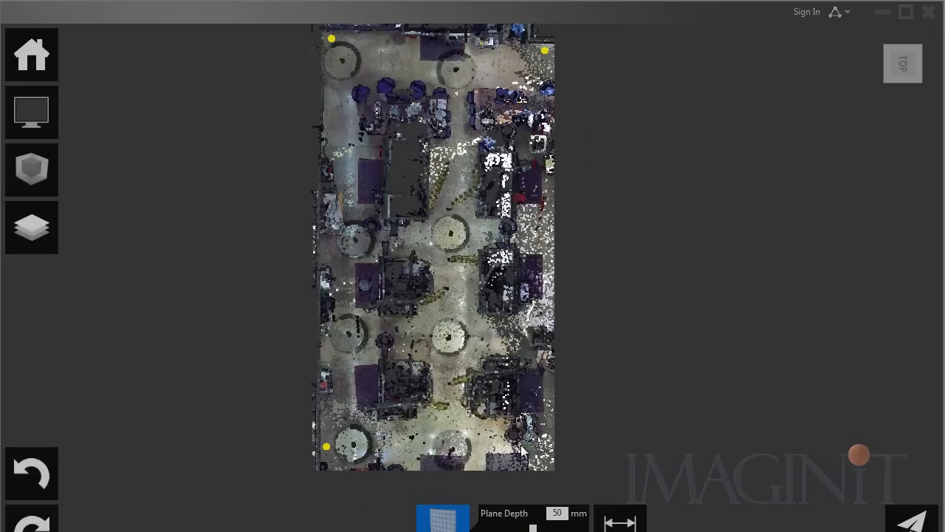
click(495, 446)
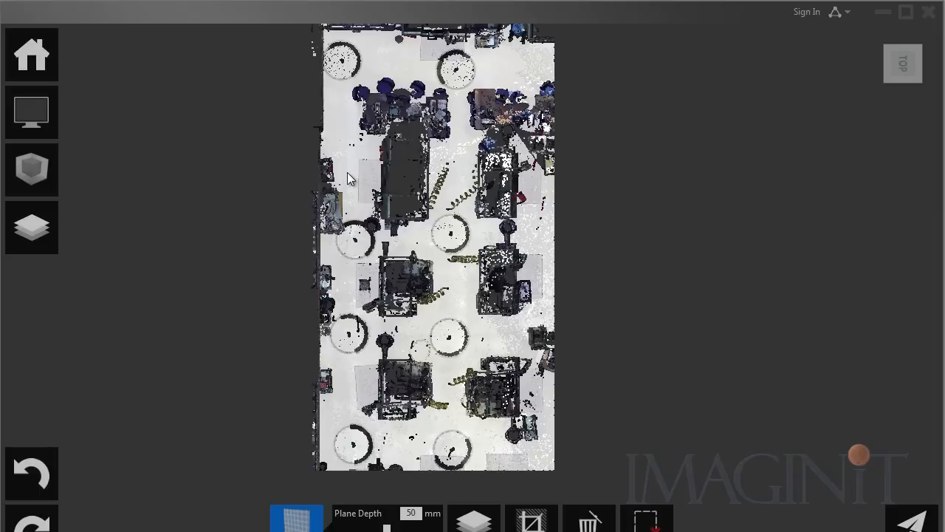
click(590, 520)
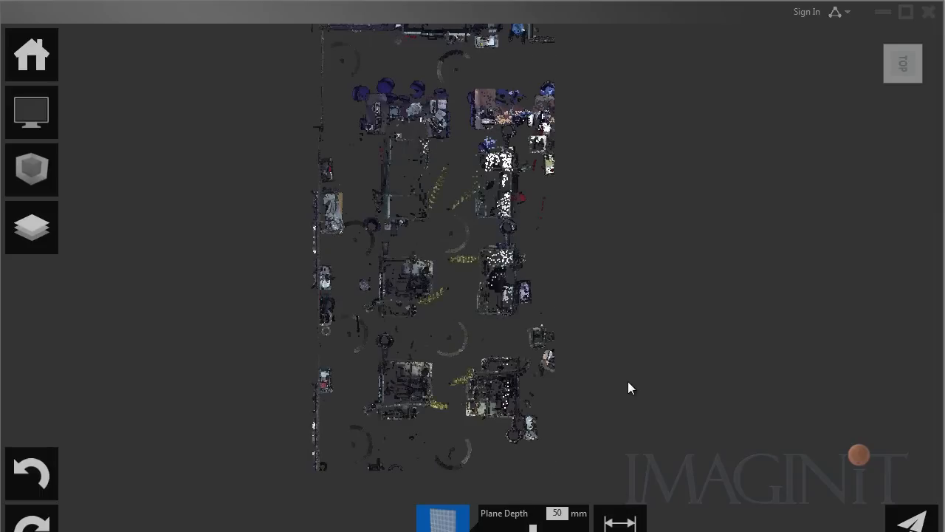
Switch from Plane to Window selection, enclose the equipment at the end of the room inside the walls, and delete those points
middle_drag(628, 310, 621, 414)
scroll(616, 301, up, 3)
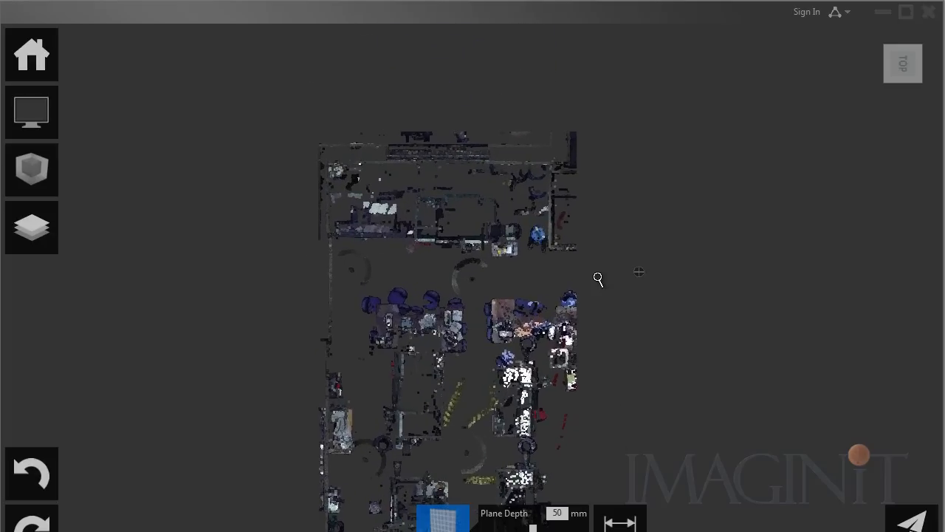
scroll(598, 277, up, 2)
middle_drag(595, 280, 669, 295)
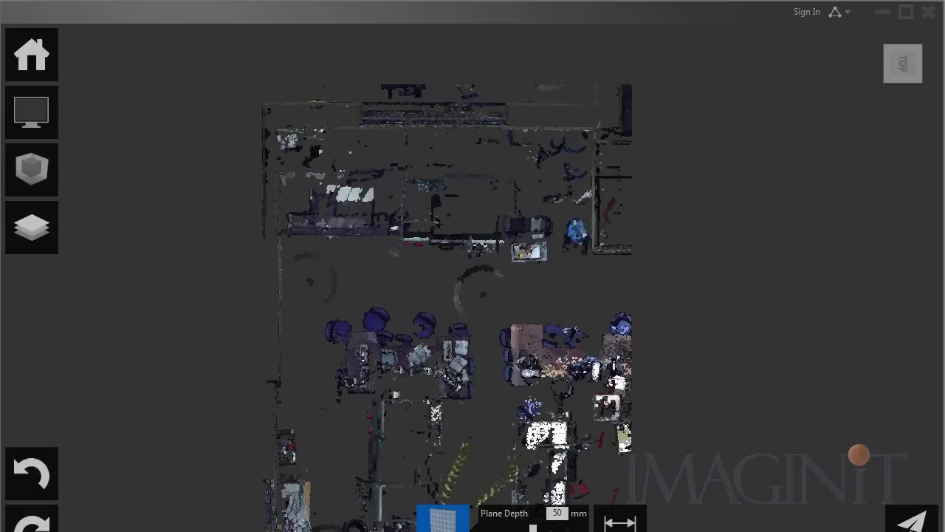
click(451, 521)
click(443, 465)
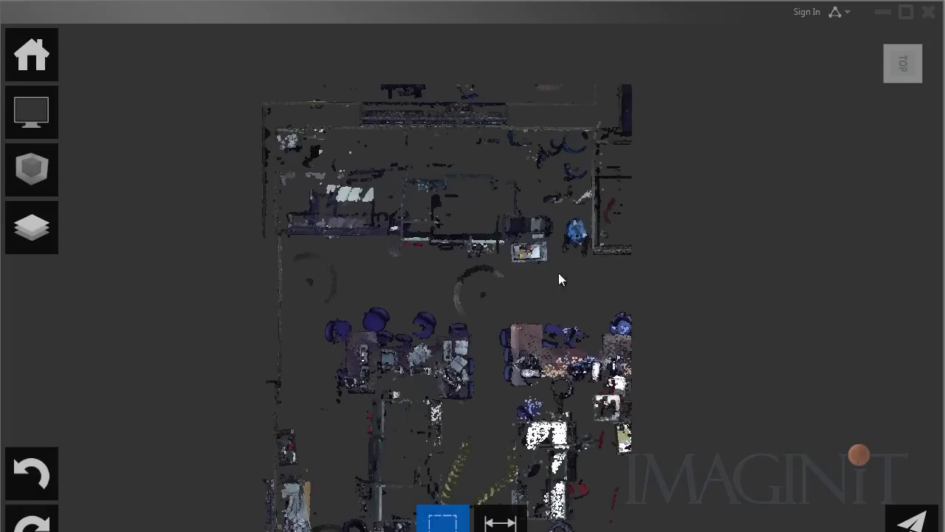
drag(588, 261, 290, 136)
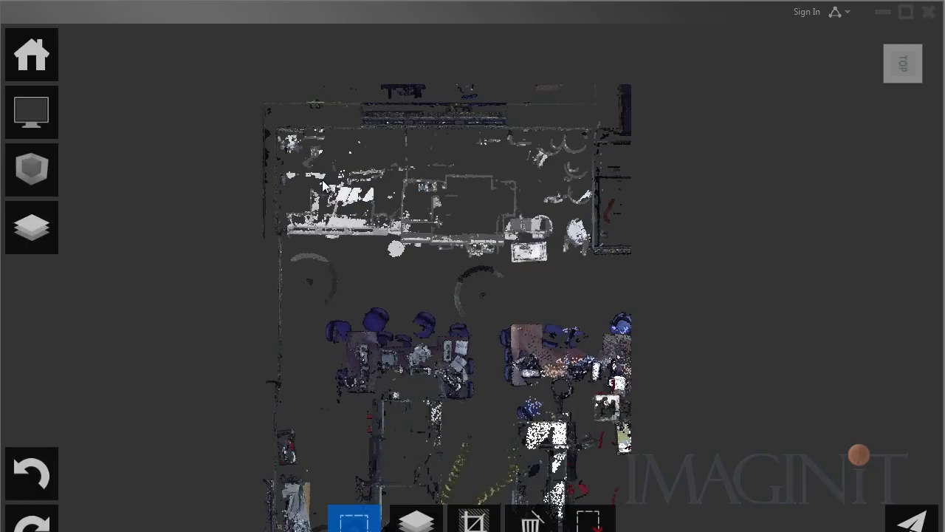
key(Delete)
Window-select and delete the two groups of tables and chairs, and the machines adjacent to them between the side wall and the columns
middle_drag(403, 293, 329, 131)
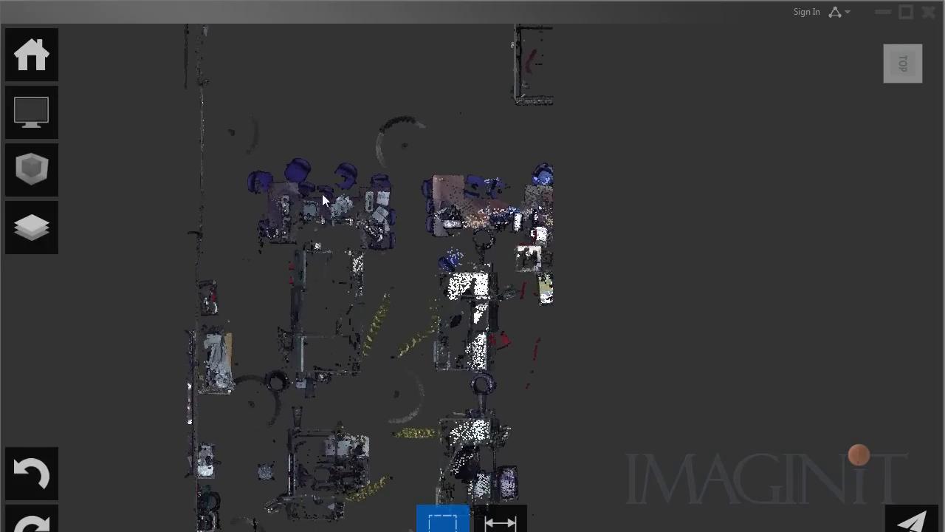
drag(569, 110, 211, 241)
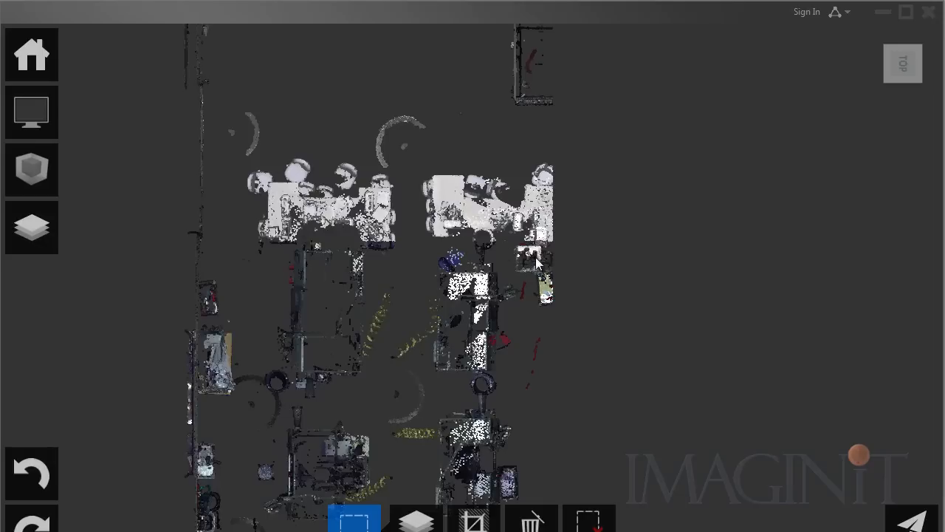
key(Delete)
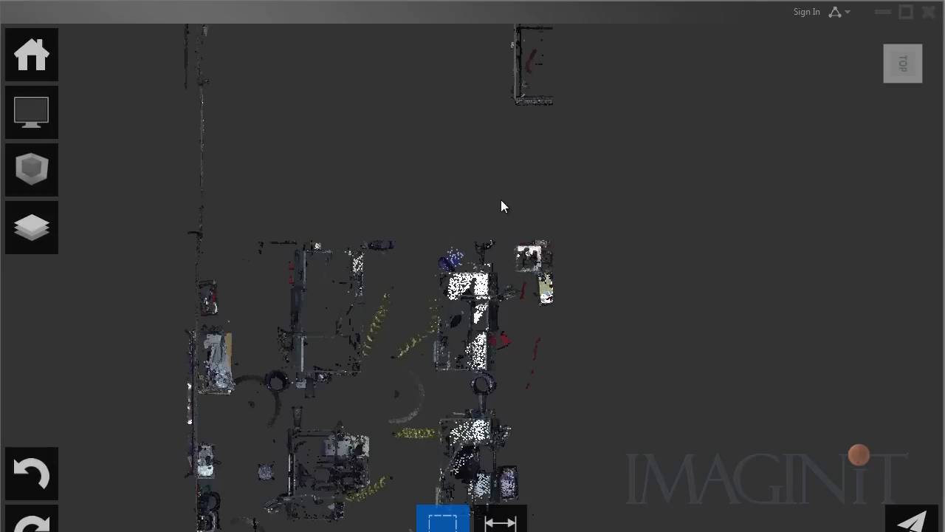
drag(510, 193, 240, 452)
key(Delete)
Delete the leftover strip of points and the next pair of machines in the middle of the room with window selections
middle_drag(394, 397, 350, 265)
drag(533, 156, 307, 214)
key(Delete)
middle_drag(399, 306, 414, 196)
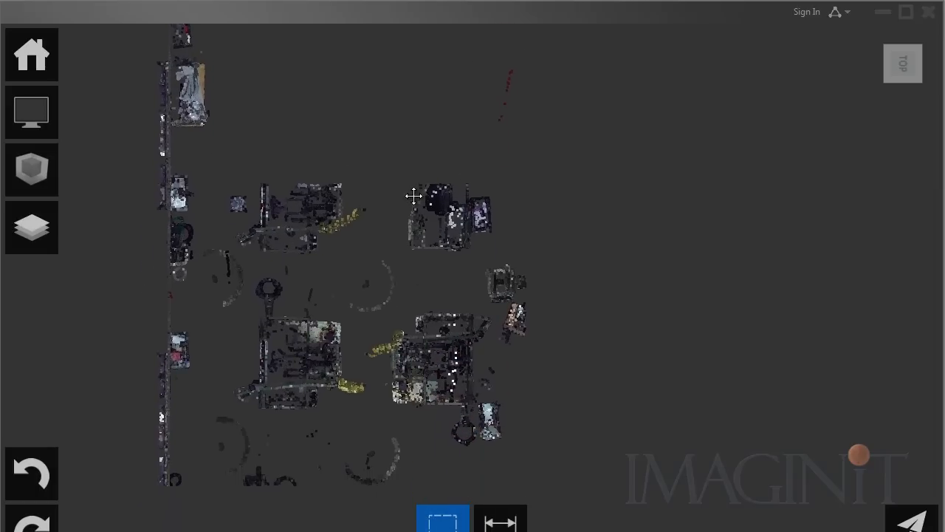
drag(577, 150, 205, 263)
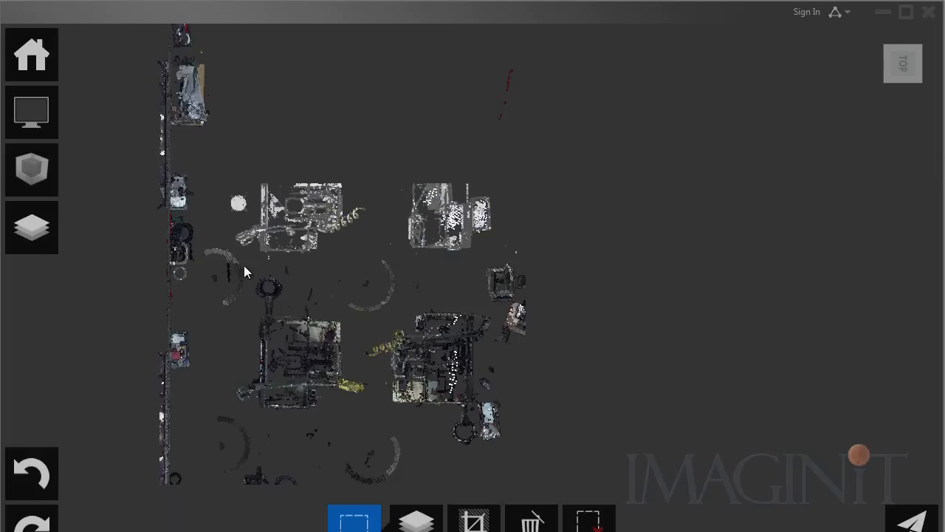
key(Delete)
Delete the last pair of machines with the surrounding floor arcs, and the small equipment remaining beside the column
middle_drag(321, 297, 453, 152)
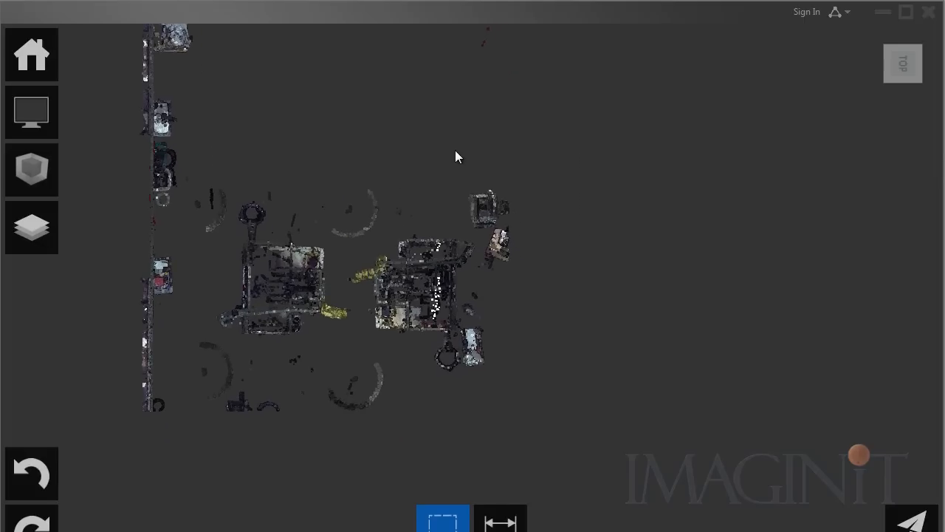
drag(462, 136, 192, 431)
key(Delete)
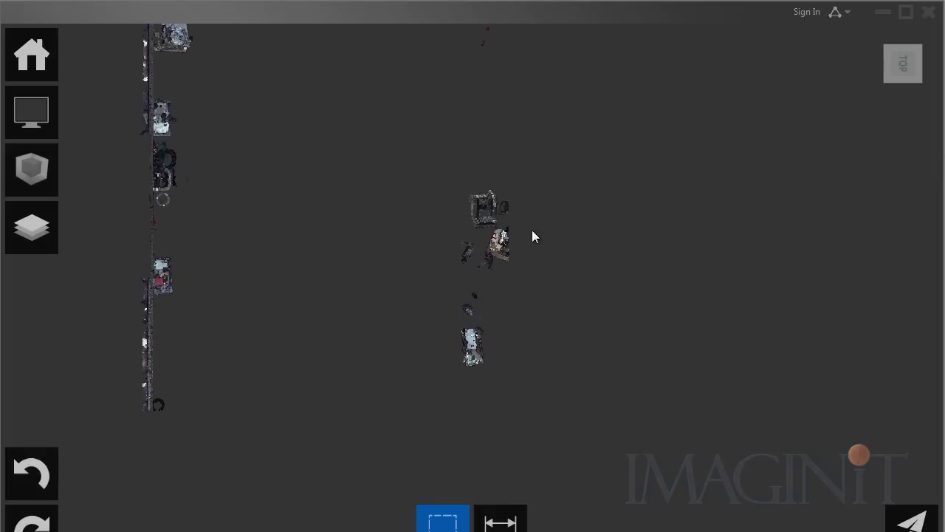
drag(531, 227, 411, 387)
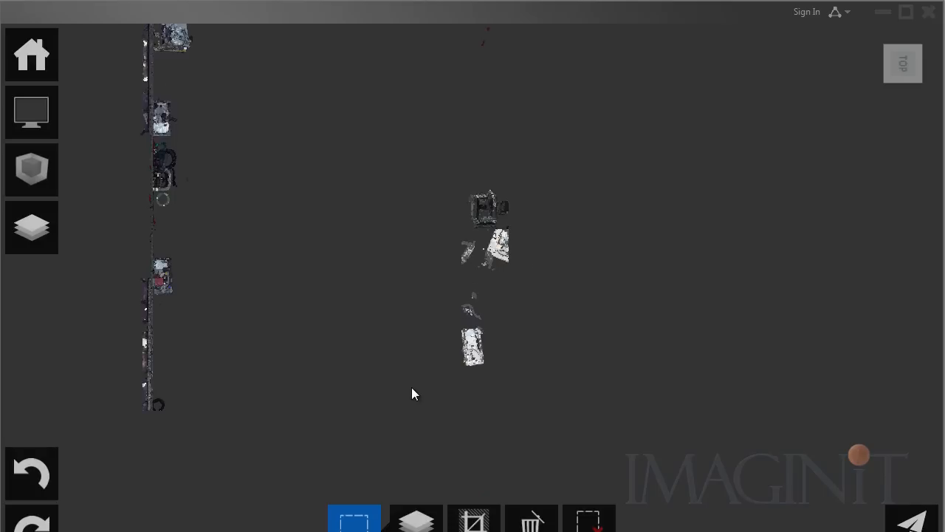
key(Delete)
scroll(460, 395, up, 3)
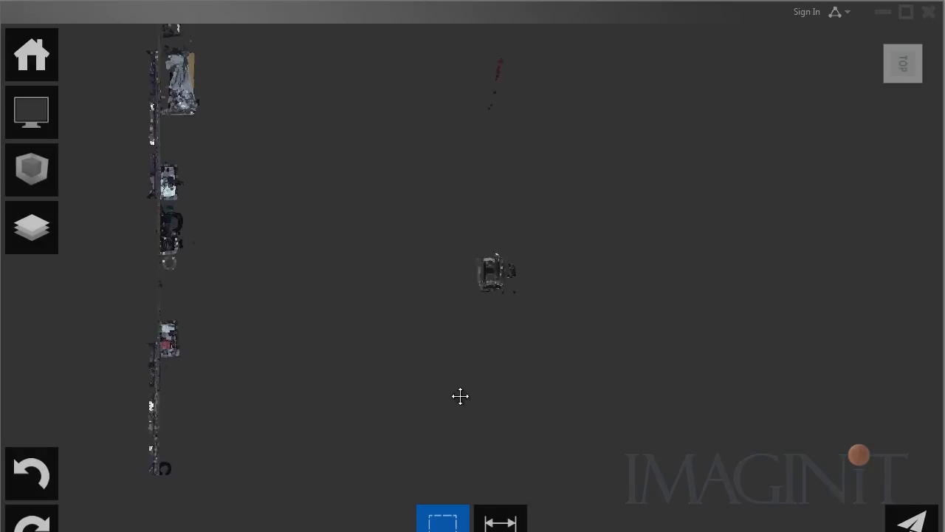
Orbit to a 3D view and delete the stray red points floating between the two columns
middle_drag(448, 388, 536, 292)
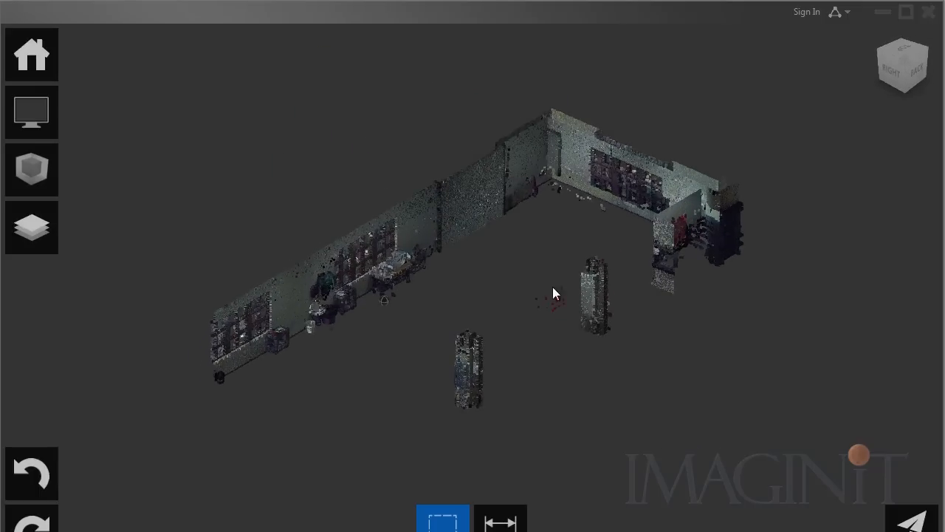
drag(567, 279, 520, 341)
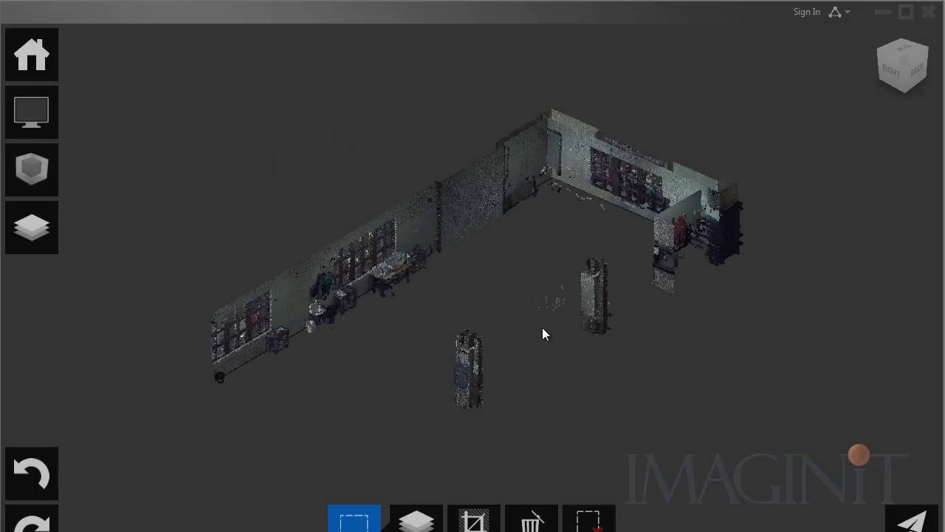
key(Delete)
middle_drag(487, 330, 451, 345)
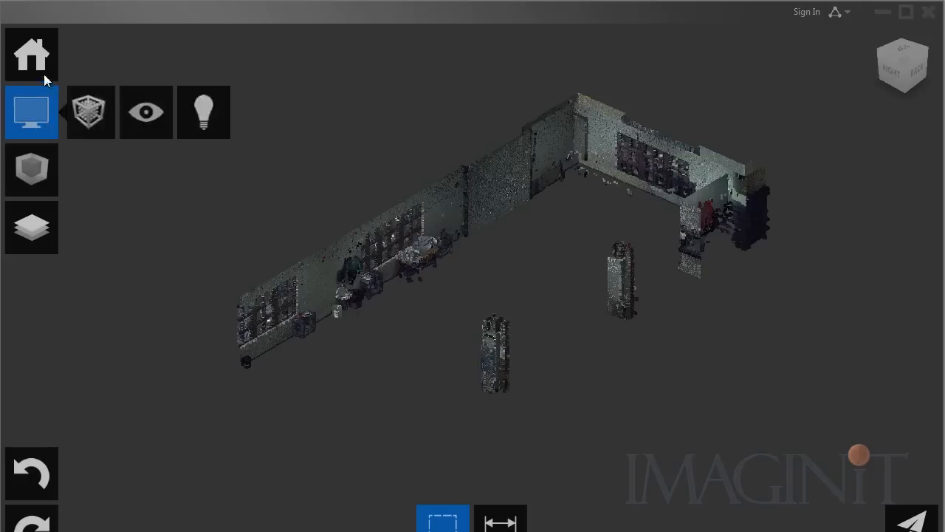
mouse_move(37, 74)
mouse_move(87, 72)
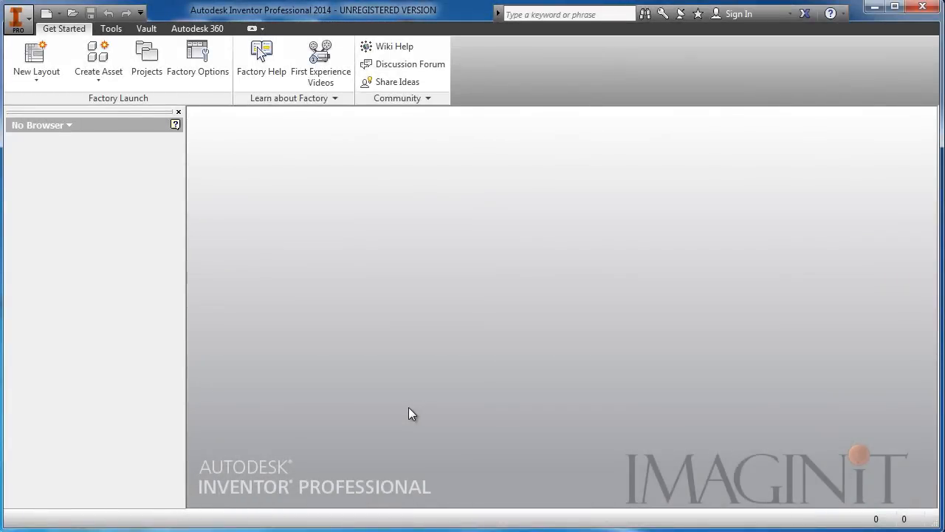
In Autodesk Inventor, create a new factory layout and add Building Floorplan.dwg as a DWG overlay on its floor
click(35, 59)
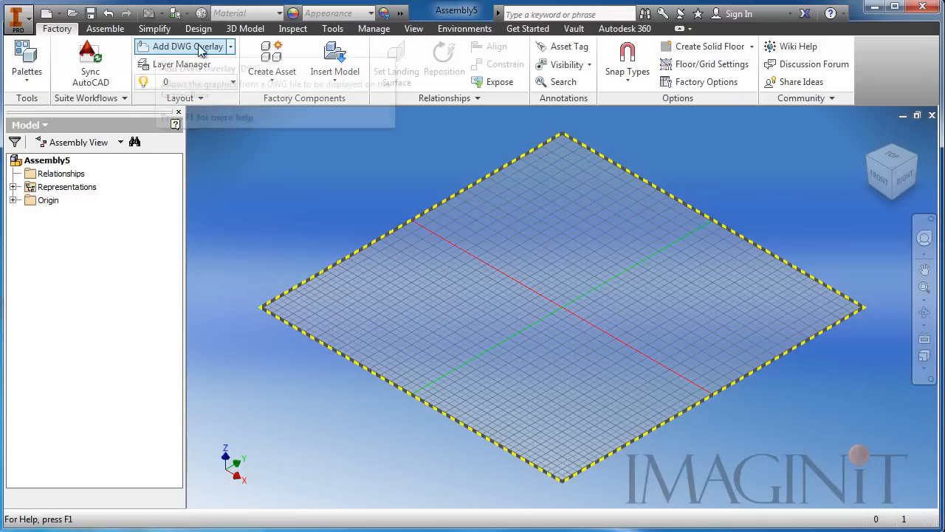
click(232, 47)
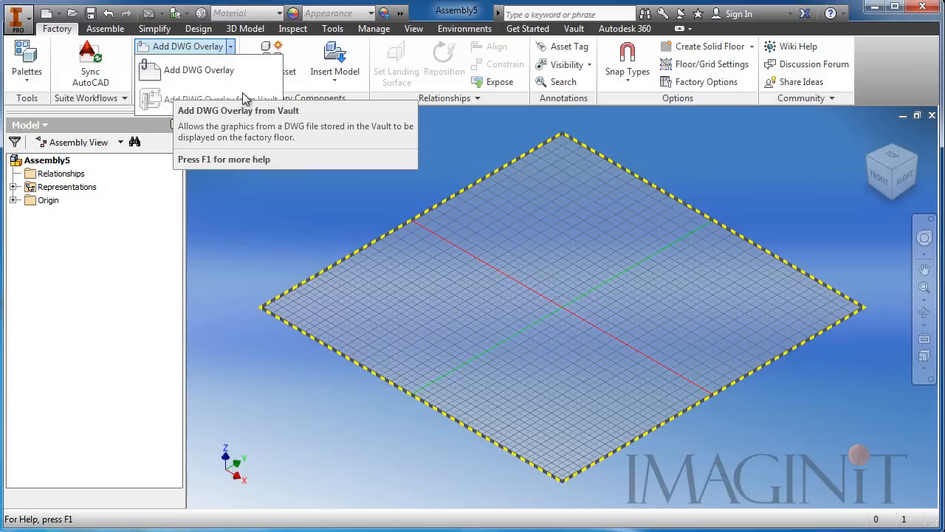
click(207, 70)
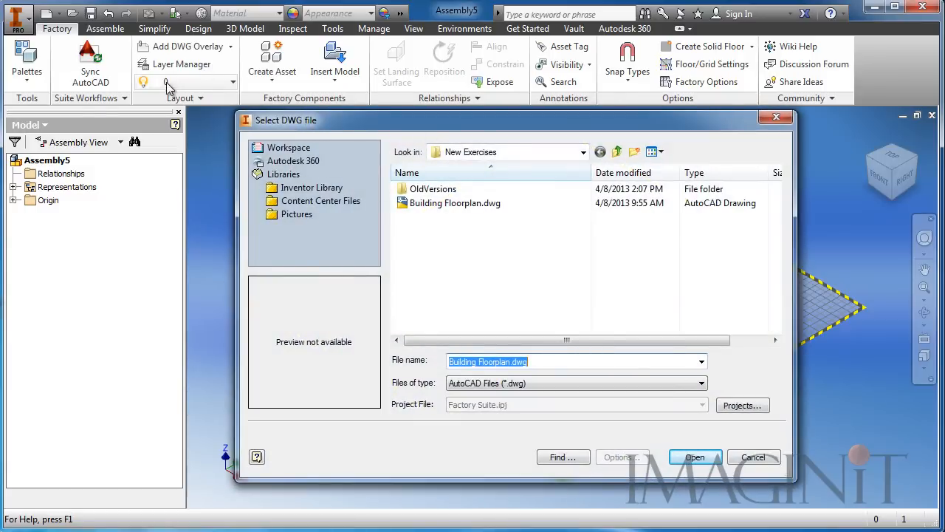
click(442, 204)
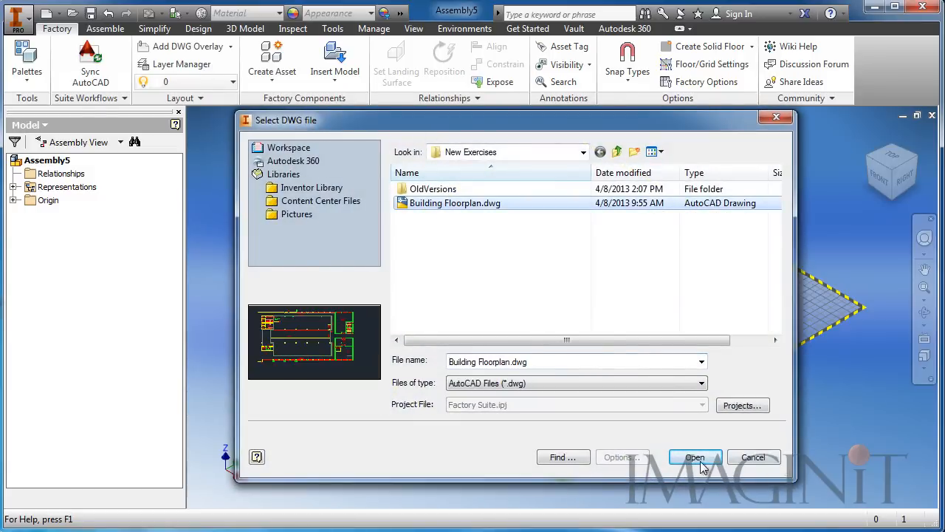
click(698, 458)
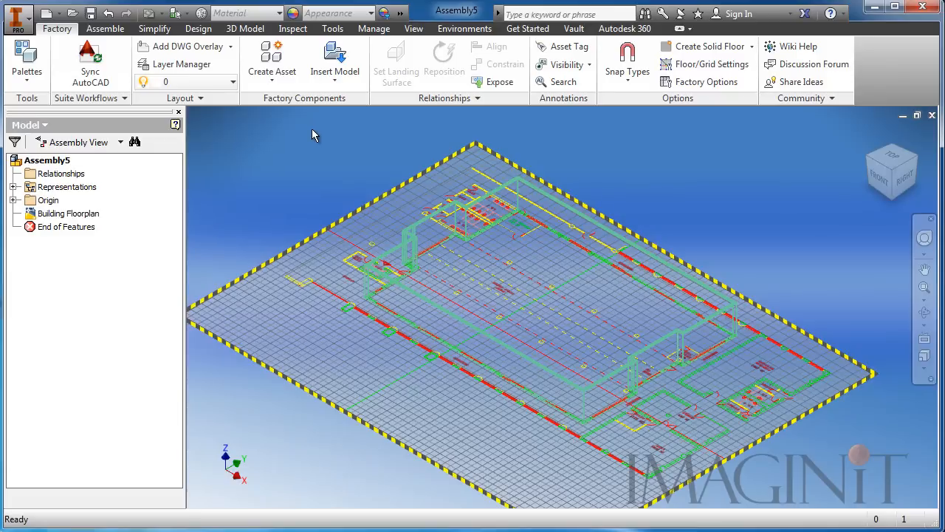
Start attaching a point cloud to the layout and choose the project file Point Cloud Clean.rcp
click(373, 29)
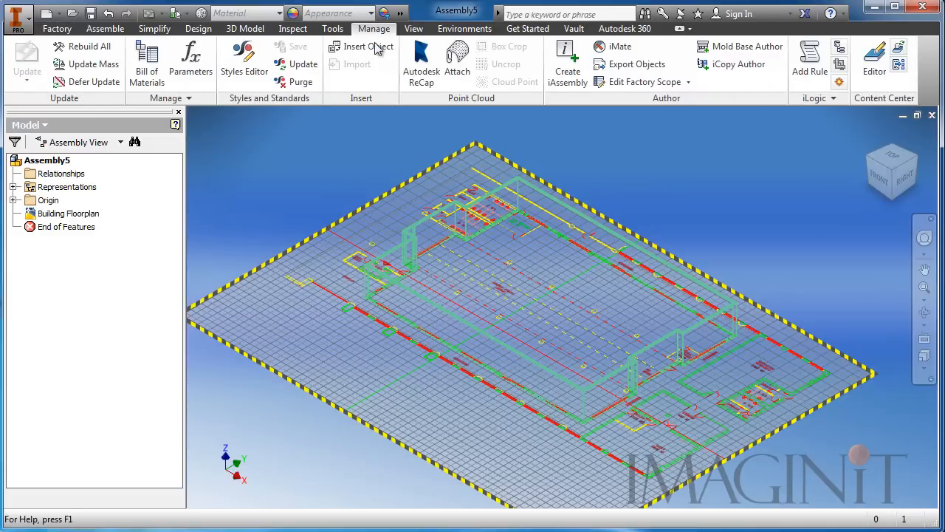
click(456, 70)
click(425, 205)
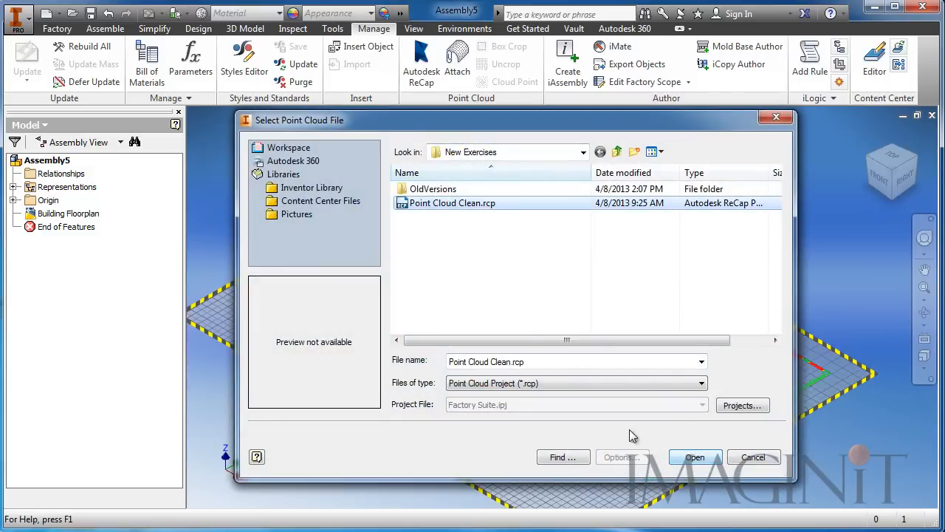
click(698, 459)
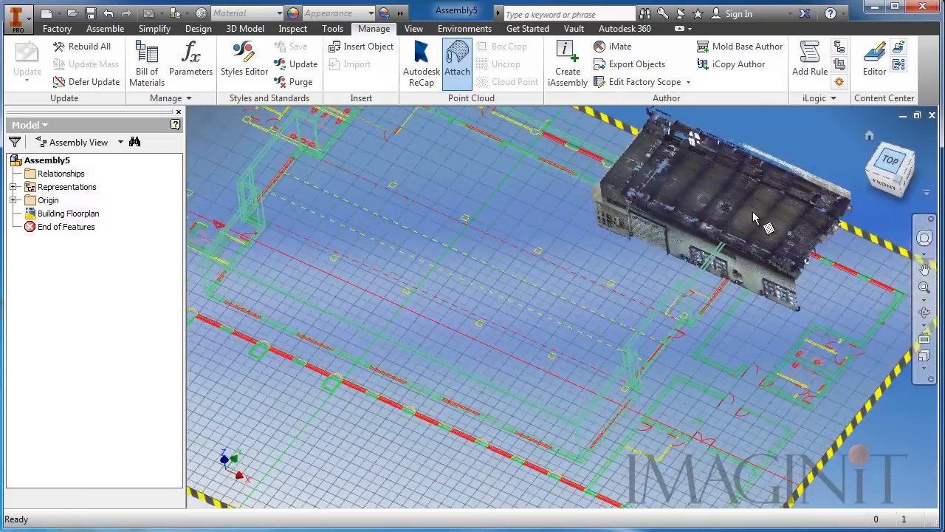
Place the point cloud in the floor plan's room corner along the corridor wall, with a Z offset of 0
scroll(499, 355, up, 3)
scroll(501, 356, down, 9)
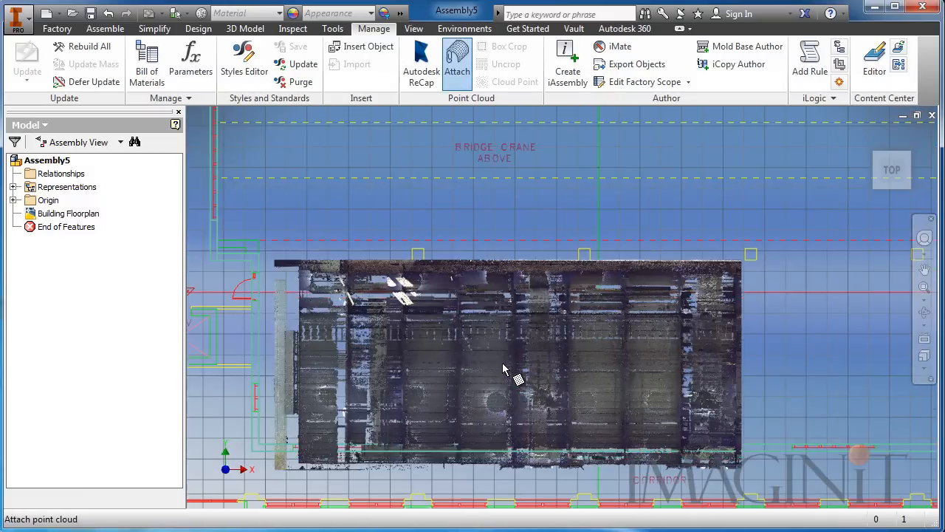
middle_drag(510, 339, 550, 220)
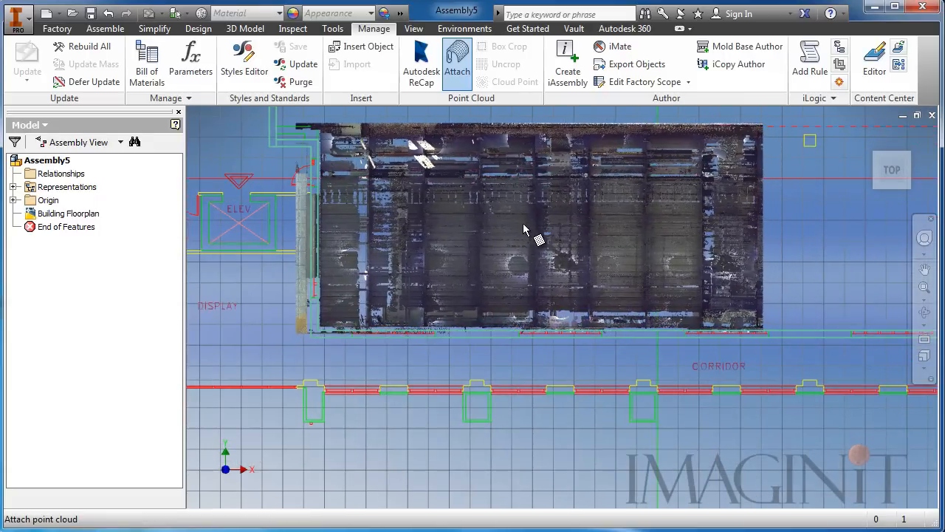
click(528, 231)
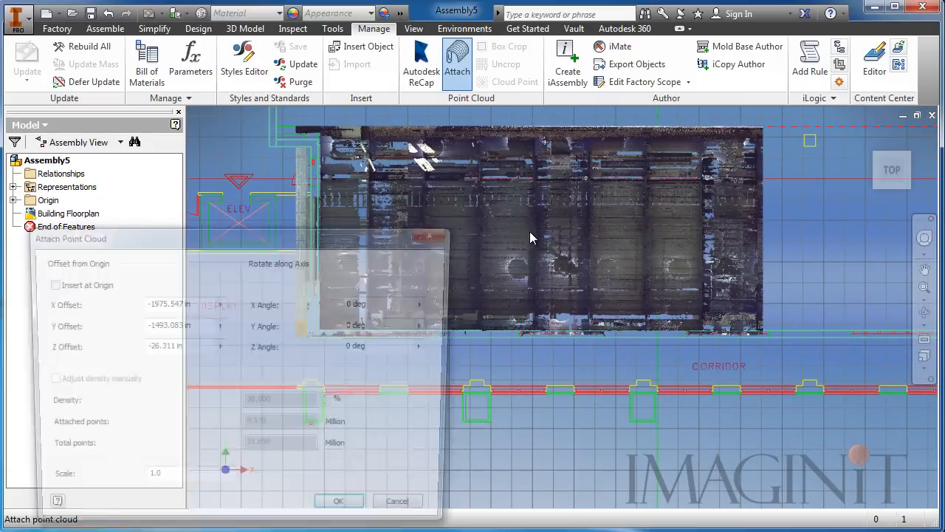
drag(185, 348, 115, 354)
text(0)
click(346, 514)
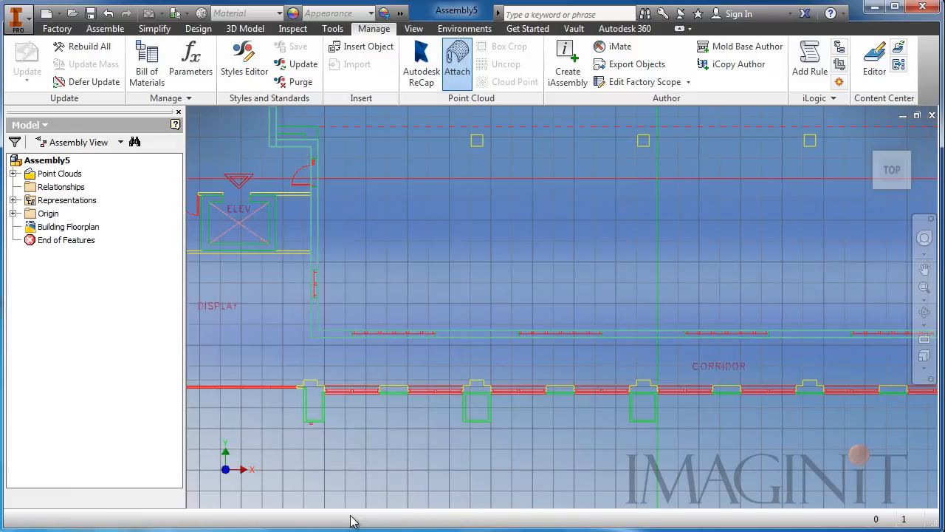
Look over the attached point cloud from the home view and from its column side, and turn on perspective display
middle_drag(772, 249, 703, 302)
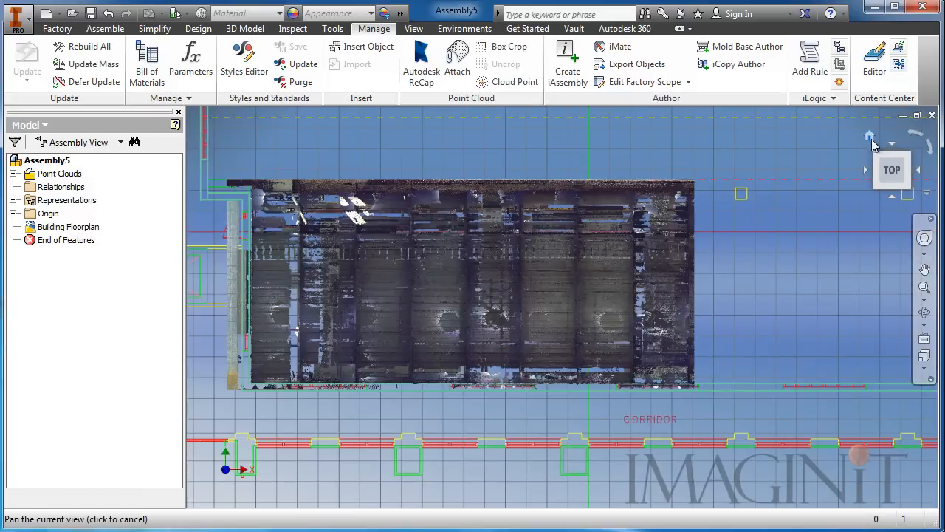
click(871, 136)
shift+middle_drag(590, 291, 497, 288)
scroll(579, 293, up, 5)
middle_drag(580, 293, 553, 332)
drag(573, 344, 633, 344)
key(F4)
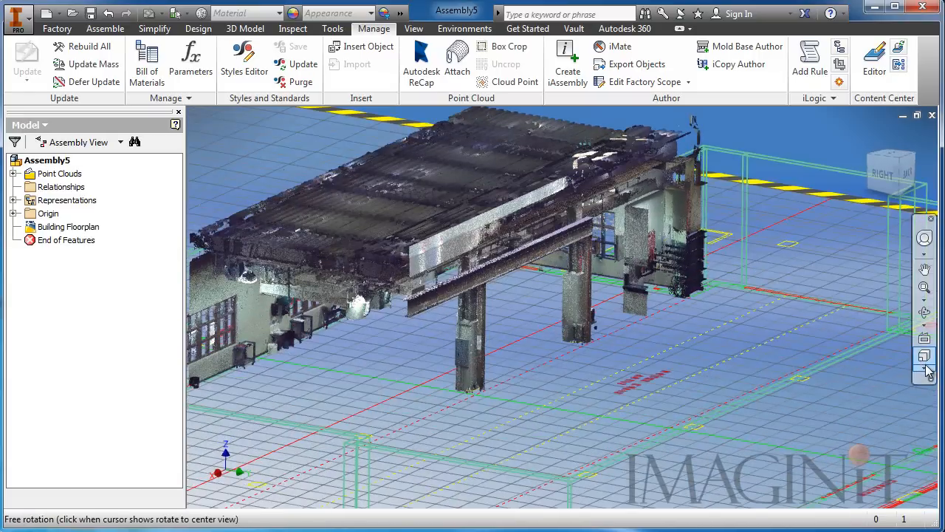
click(841, 397)
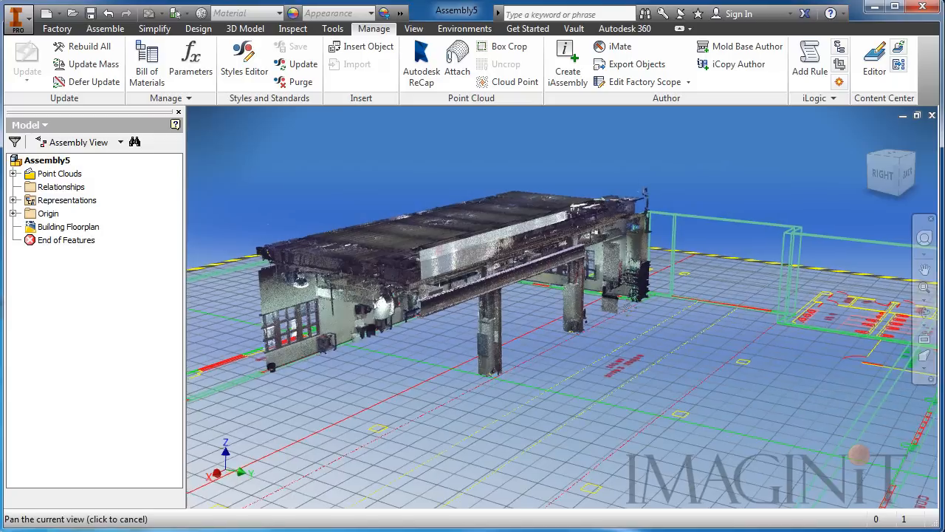
Examine the scanned columns and the beam up close, and return the display to orthographic
drag(568, 325, 587, 319)
shift+middle_drag(587, 319, 532, 359)
scroll(559, 325, up, 3)
middle_drag(684, 361, 718, 420)
click(927, 374)
click(871, 382)
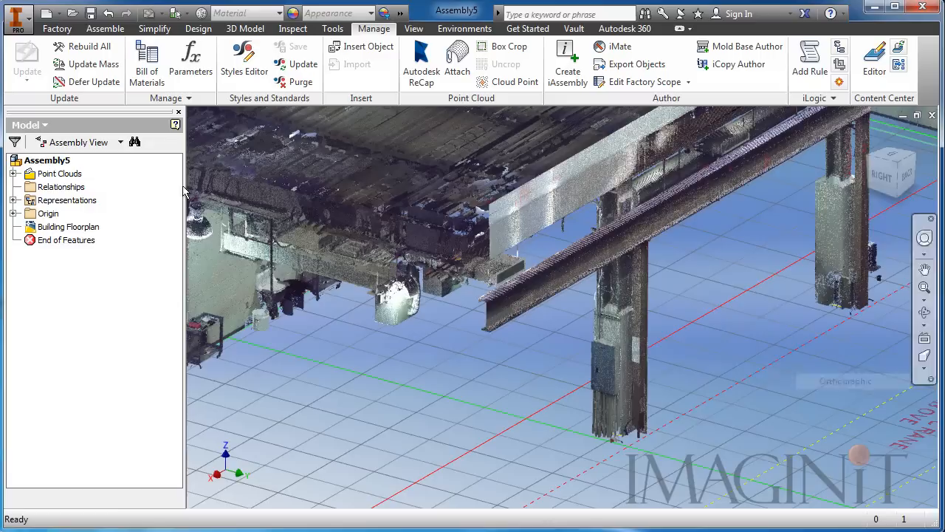
Turn off the visibility of the point cloud and show the floor plan overlay alone from an angled view
right_click(61, 177)
click(88, 196)
scroll(464, 335, down, 5)
scroll(465, 335, up, 3)
middle_drag(511, 332, 469, 273)
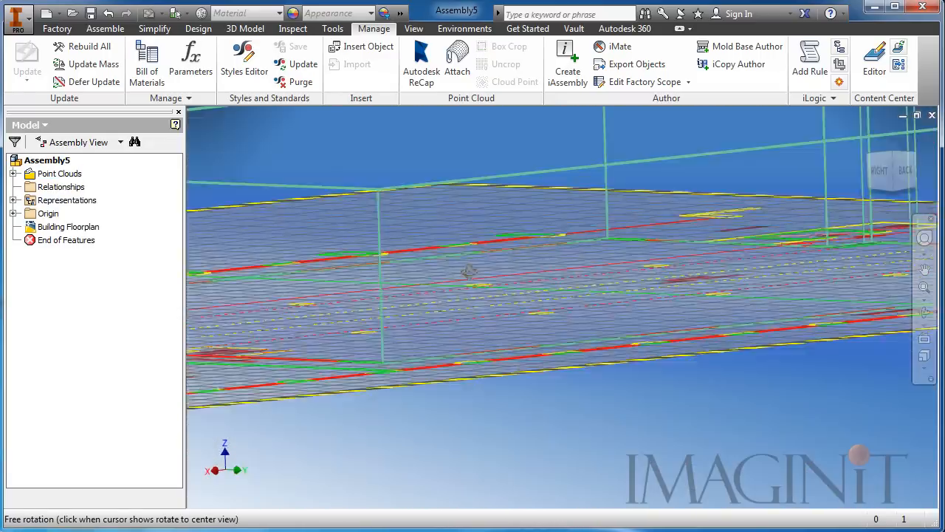
shift+drag(470, 272, 473, 302)
shift+middle_drag(473, 302, 500, 333)
scroll(517, 374, down, 3)
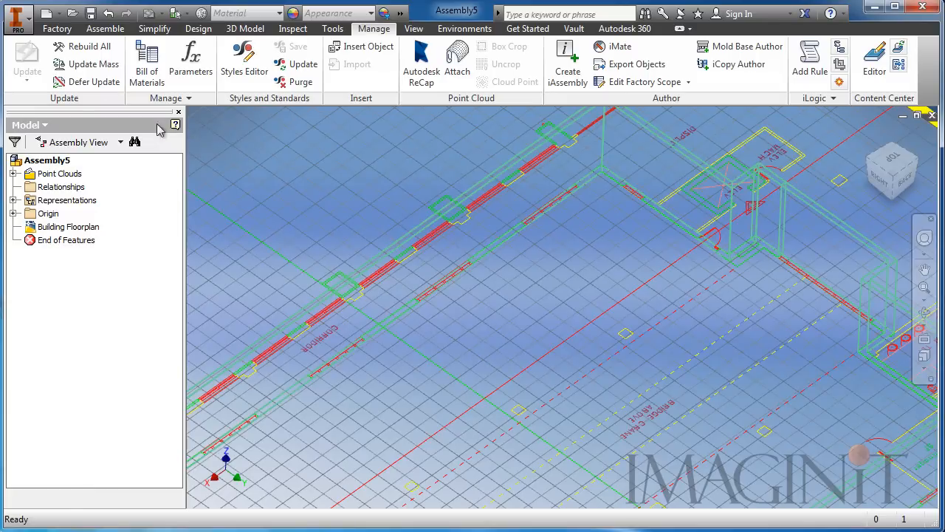
Bring up the Factory Assets and Factory Properties palettes for the floor plan layout
click(55, 28)
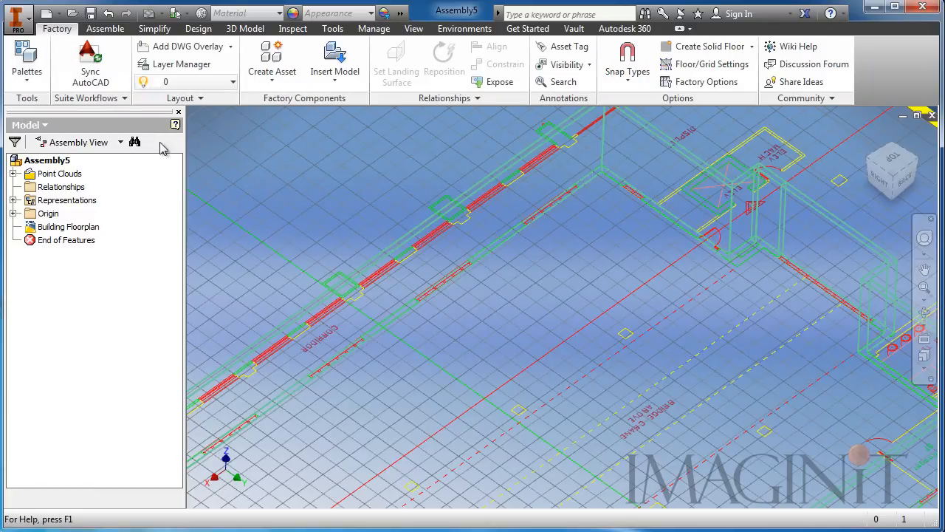
click(30, 79)
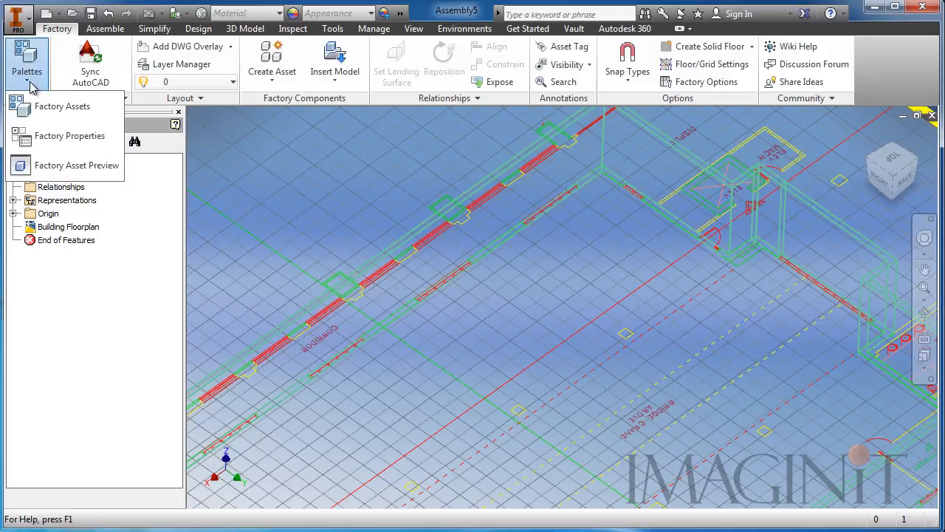
click(49, 107)
click(30, 78)
click(44, 133)
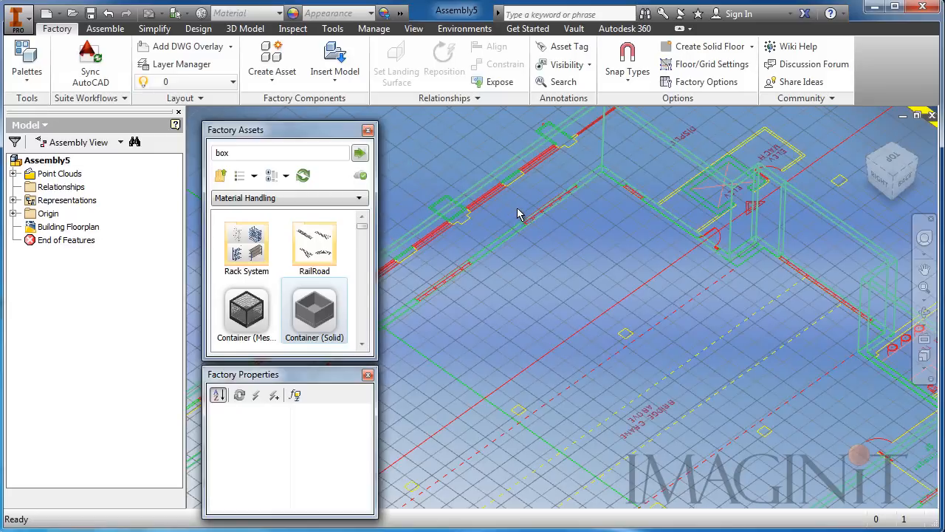
middle_drag(628, 325, 643, 332)
middle_drag(520, 316, 512, 308)
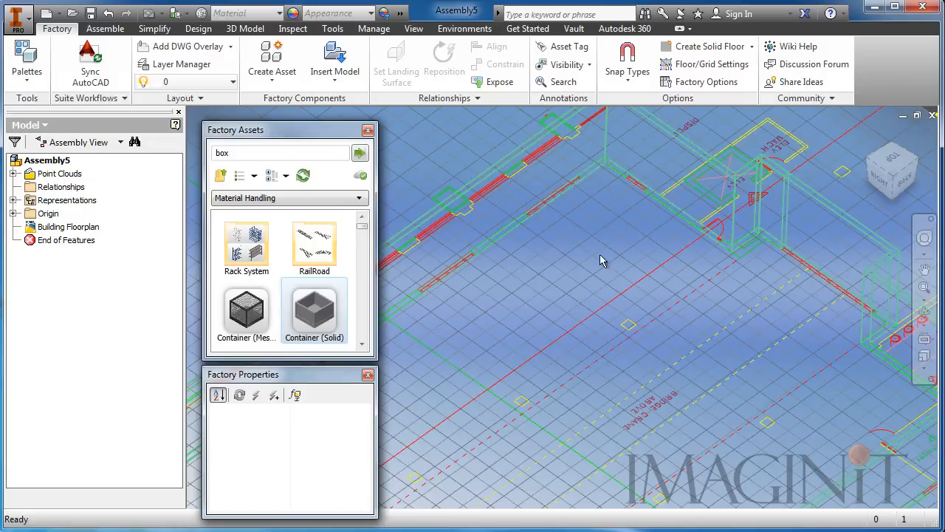
Search the factory asset library for "td" and browse to the HAAS machines
double_click(236, 152)
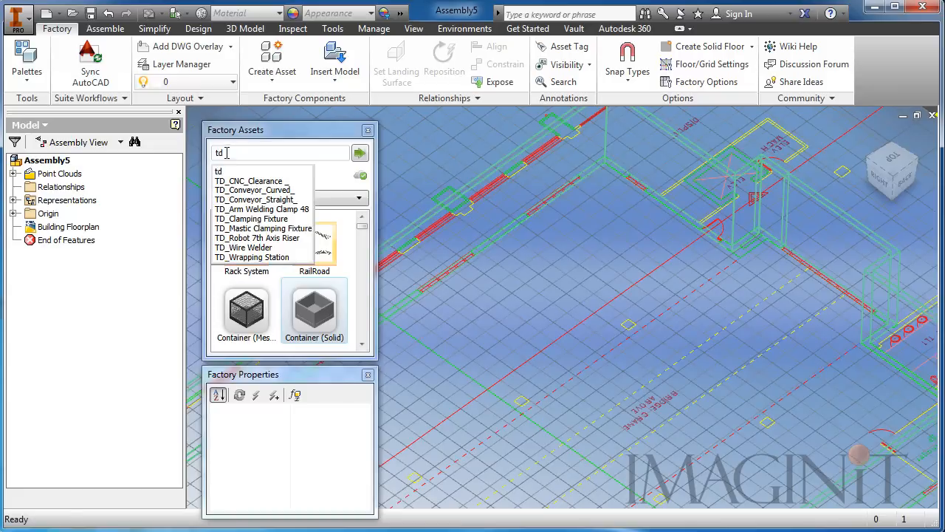
click(359, 154)
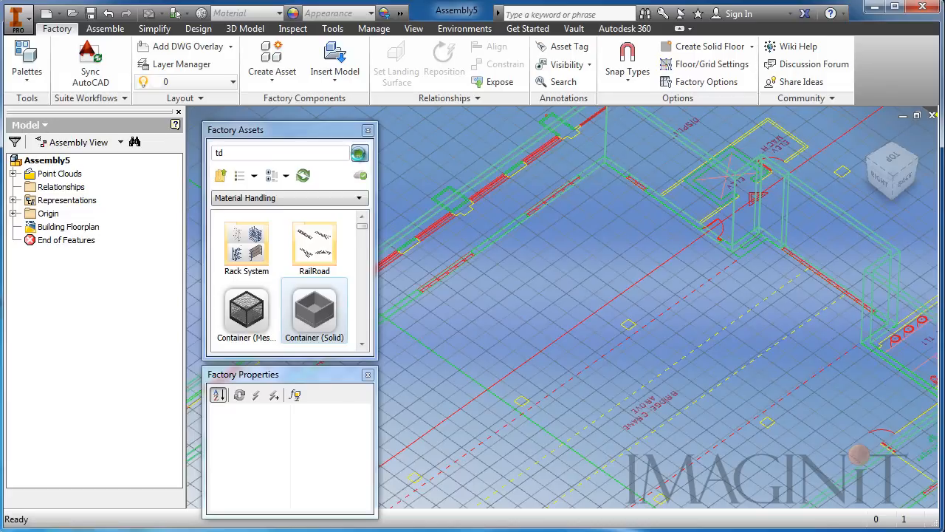
drag(362, 233, 362, 295)
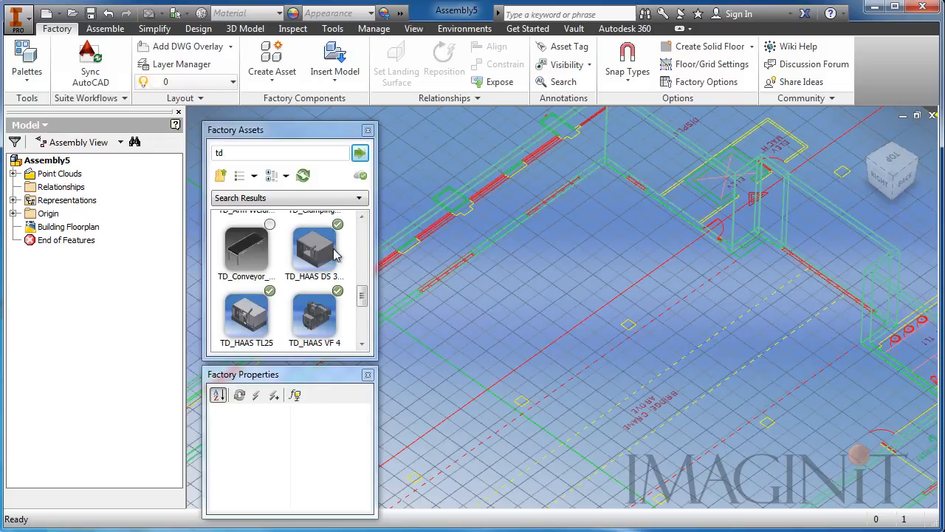
Place one TD_HAAS DS 30SSY machine near the corridor wall and rotate it so its door faces into the room
mouse_move(319, 255)
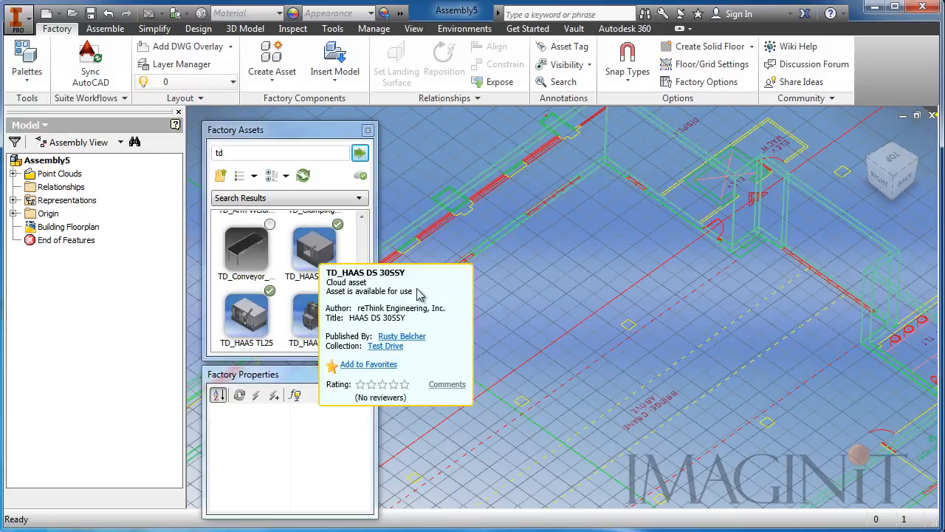
drag(310, 254, 464, 321)
scroll(466, 318, down, 5)
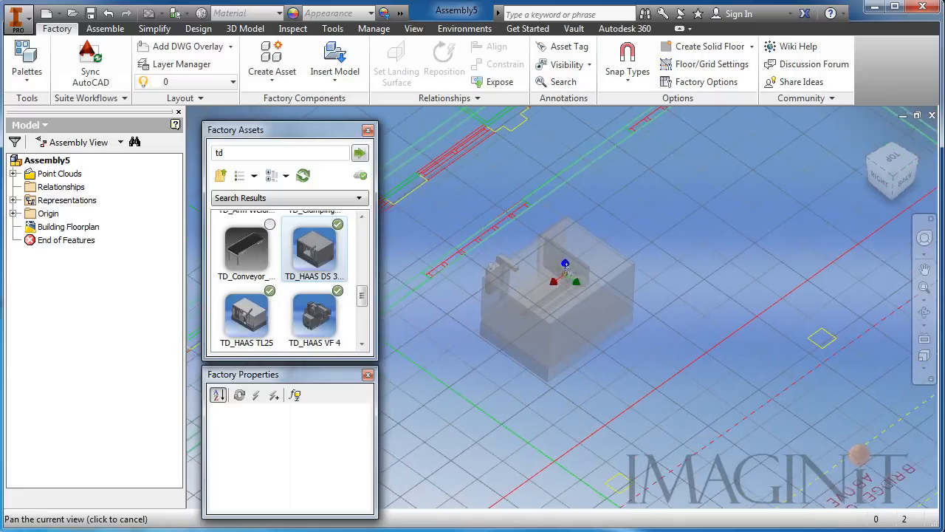
click(529, 263)
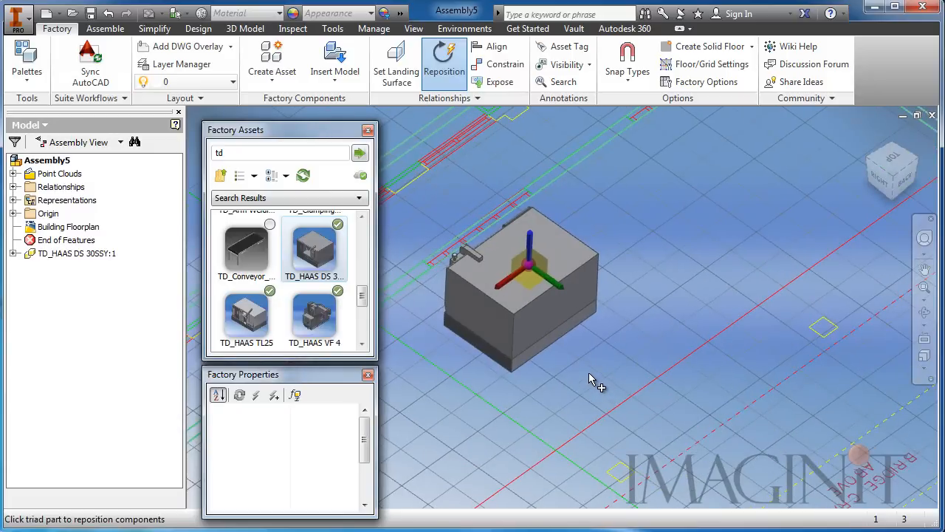
drag(530, 245, 477, 367)
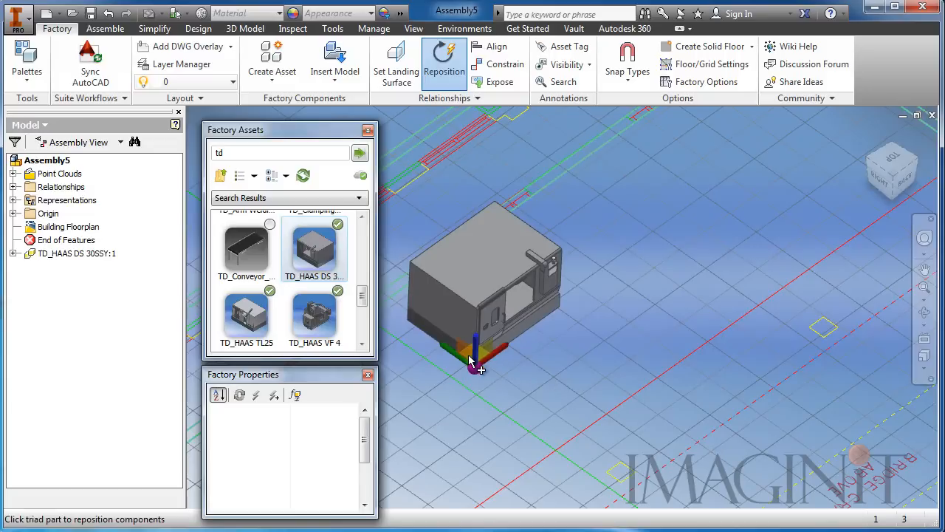
right_click(618, 256)
click(640, 253)
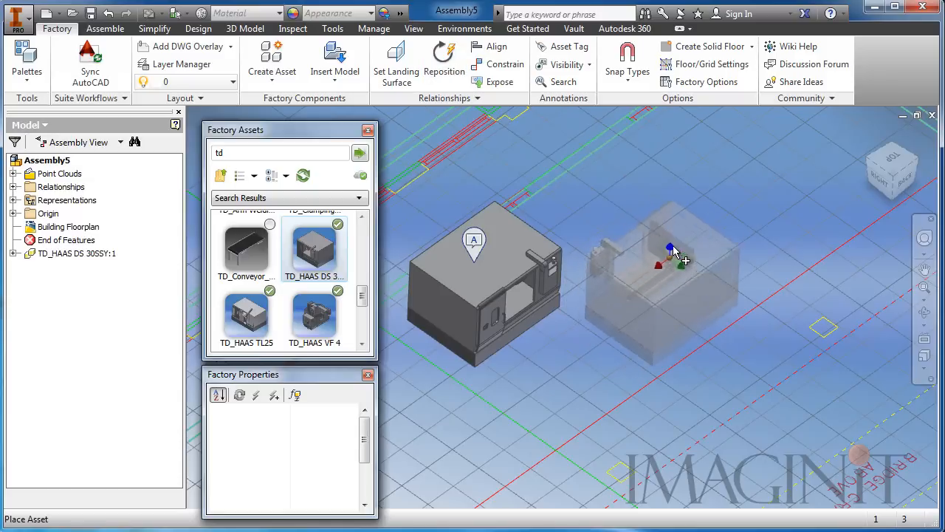
key(Escape)
Read the descriptor tag on the placed HAAS DS 30SSY machine
middle_drag(623, 321, 690, 301)
mouse_move(530, 237)
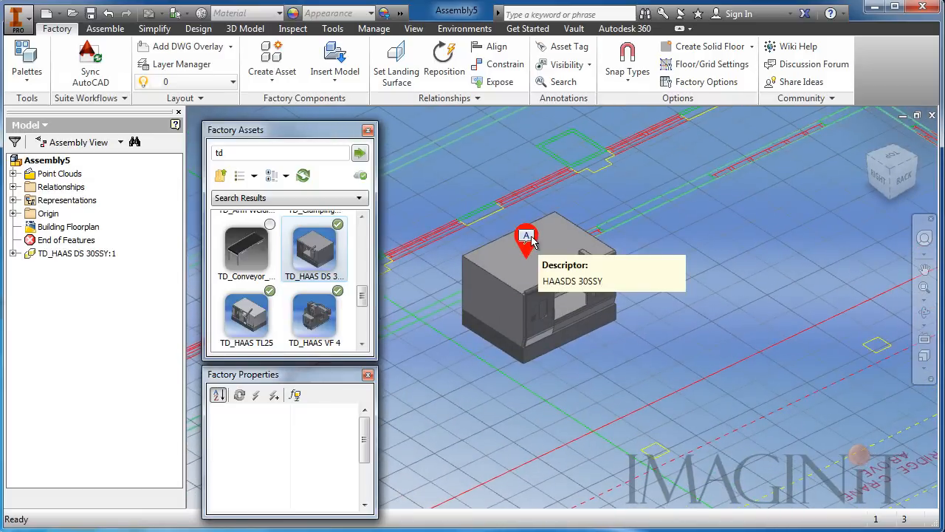
click(531, 238)
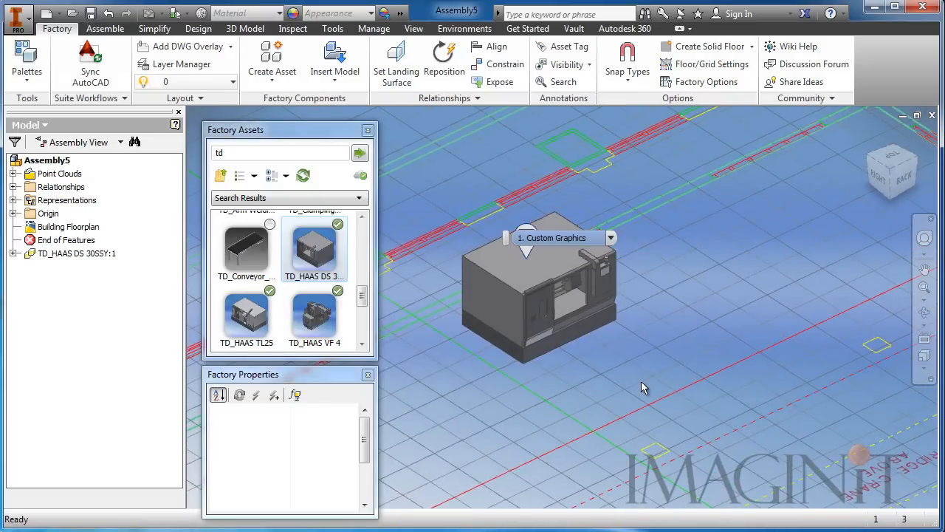
middle_drag(660, 357, 571, 375)
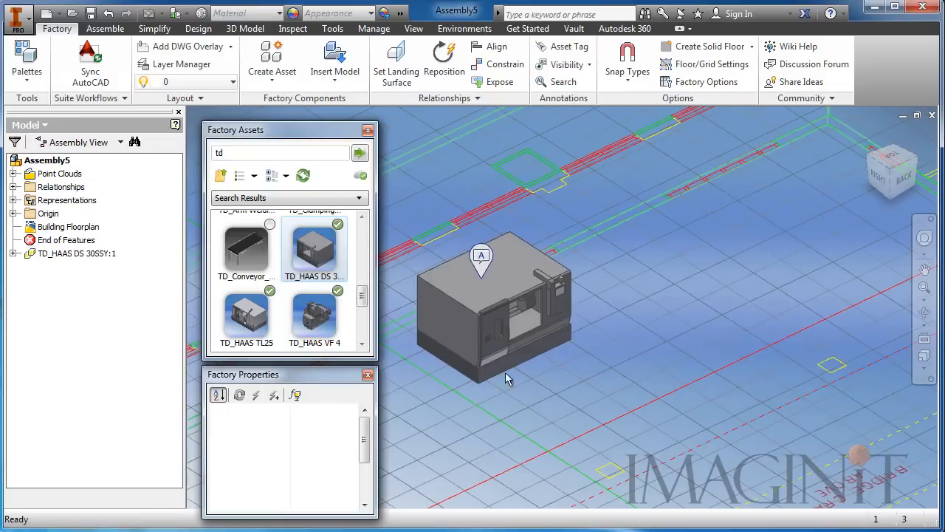
Place a TD_HAAS VF 4 mill beside the DS 30SSY, rotate it to face into the room, and reposition it with a value of 60
click(321, 325)
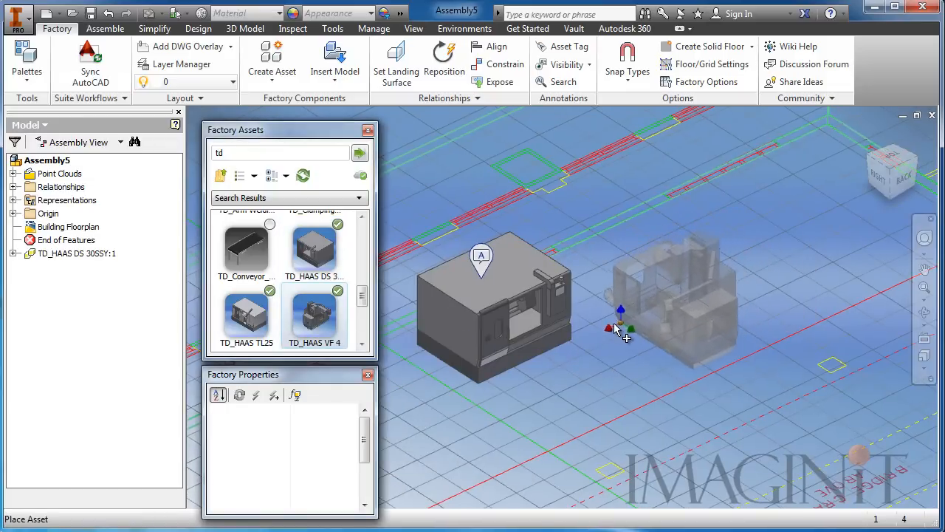
scroll(617, 322, up, 3)
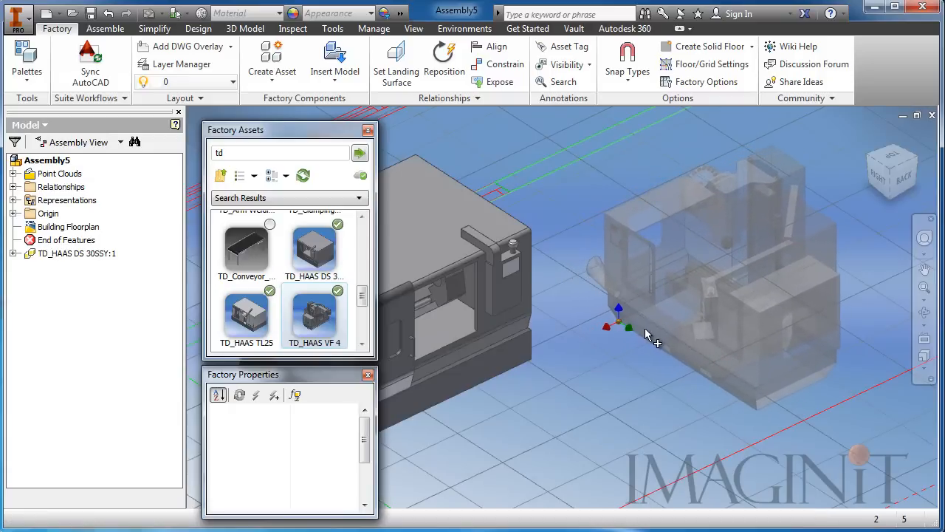
click(649, 329)
drag(619, 295, 714, 354)
drag(619, 325, 595, 347)
text(60)
key(Return)
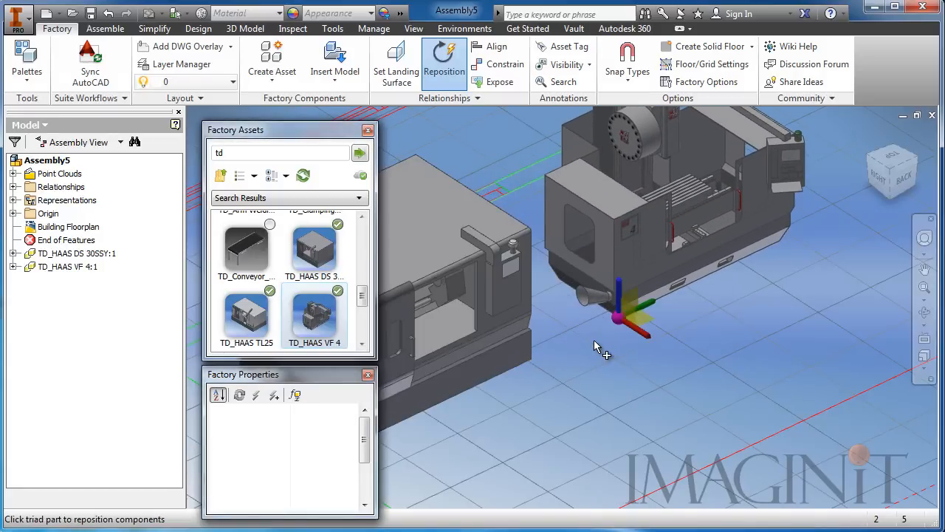
middle_drag(757, 288, 705, 352)
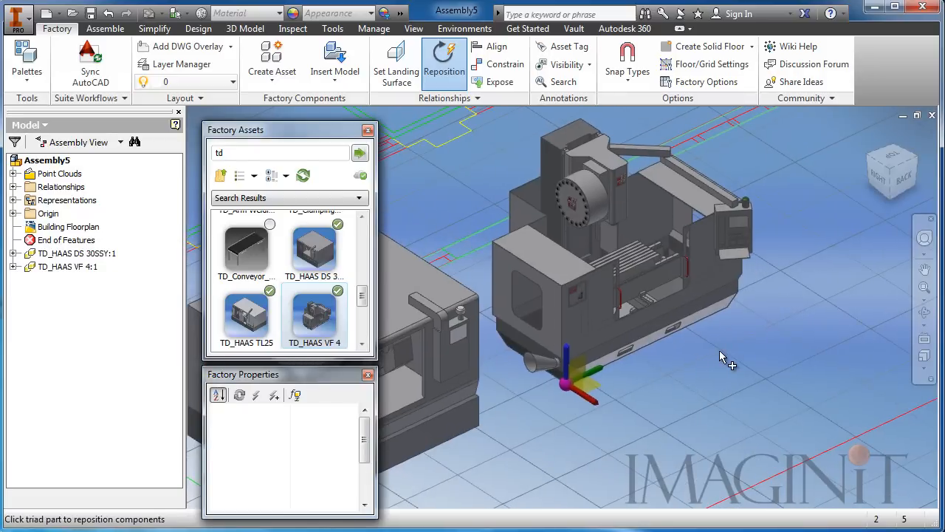
right_click(682, 380)
click(706, 371)
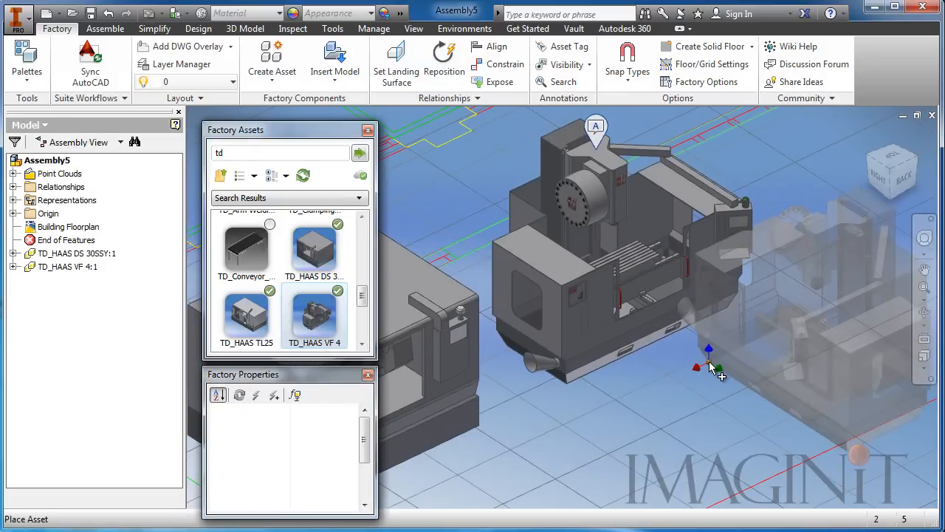
Place a second TD_HAAS VF 4 beside the first, rotate it the same way, reposition it with a value of 60, and end placement
middle_drag(709, 369, 558, 453)
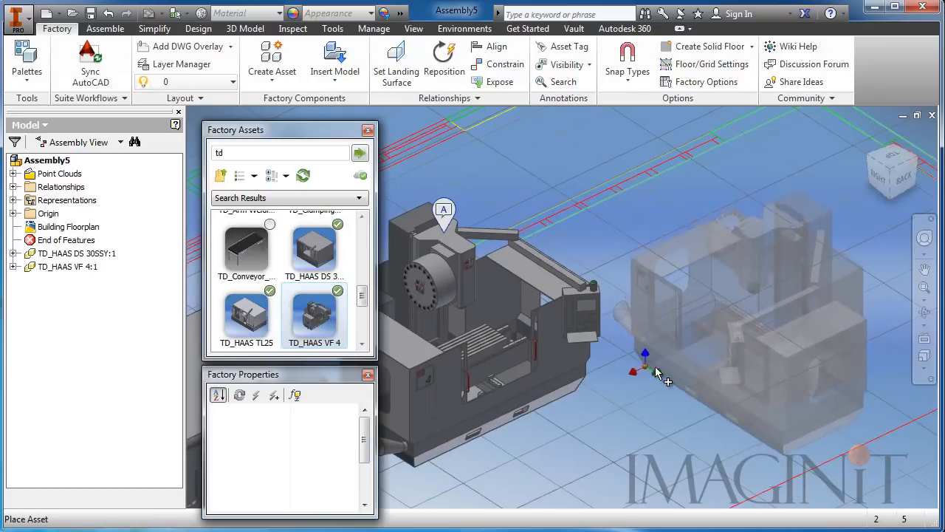
click(653, 374)
drag(654, 338, 705, 388)
drag(656, 371, 619, 387)
text(60)
key(Return)
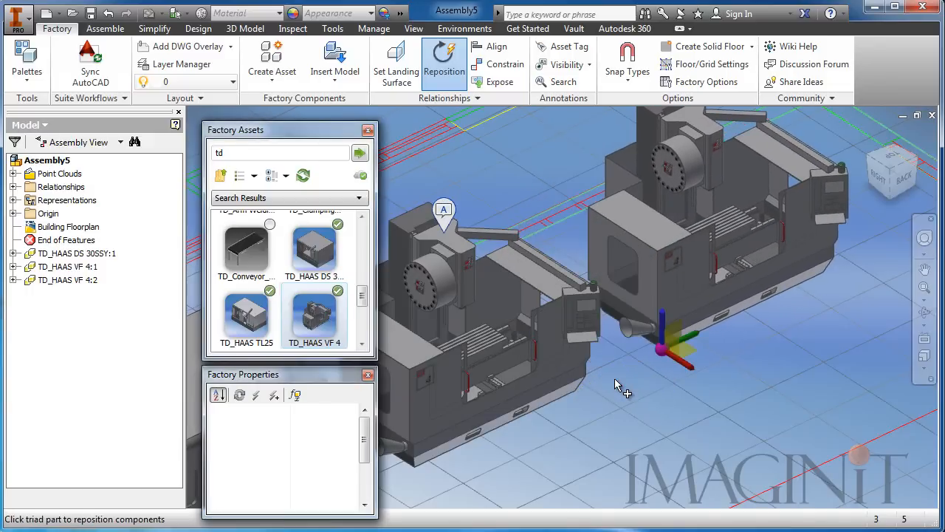
right_click(742, 370)
click(779, 374)
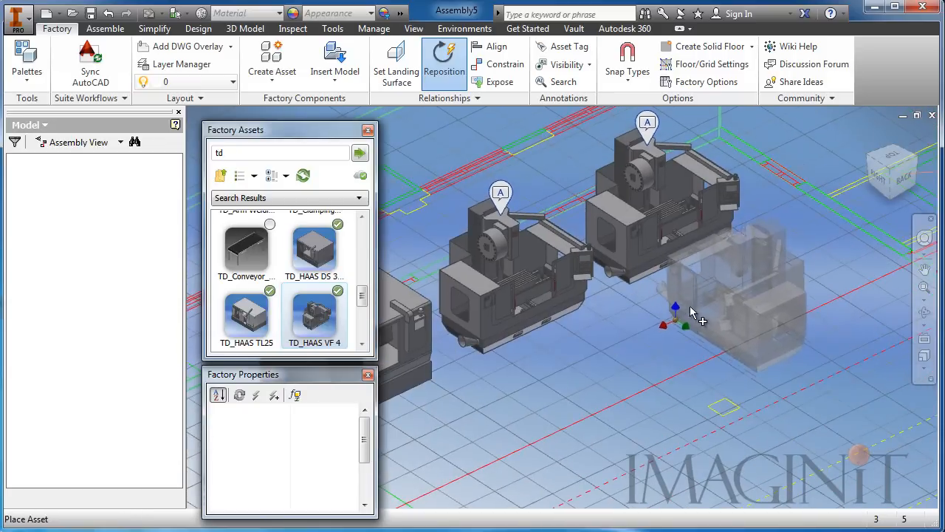
right_click(690, 302)
key(Escape)
key(Escape)
Place one TD_HAAS TL25 at the end of the machine row near the elevator and turn its front toward the other machines
click(246, 318)
middle_drag(765, 322, 639, 340)
click(662, 286)
click(675, 311)
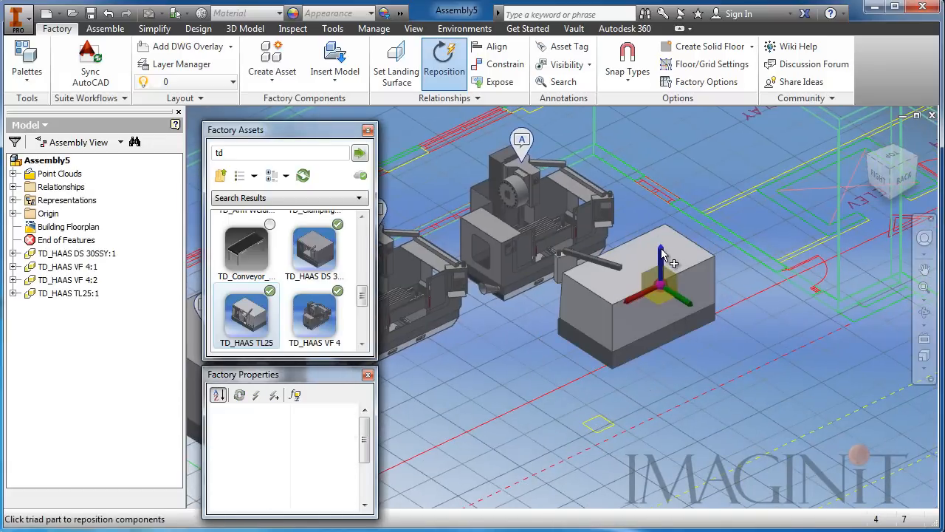
drag(666, 255, 754, 328)
drag(659, 293, 608, 310)
right_click(568, 333)
click(589, 339)
middle_drag(504, 378, 629, 299)
right_click(627, 298)
click(647, 304)
Look over the four placed machines and read their descriptor tags
scroll(621, 345, down, 3)
middle_drag(617, 340, 589, 356)
mouse_move(562, 245)
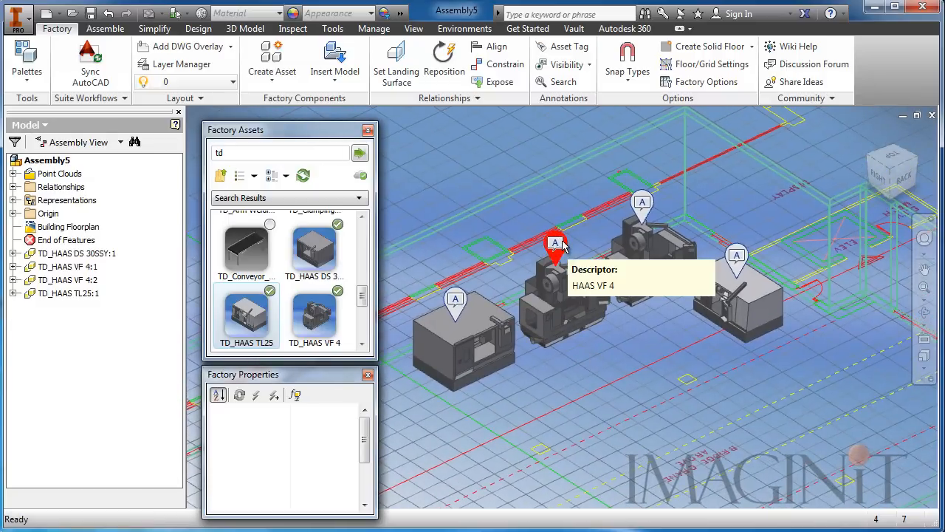
mouse_move(644, 205)
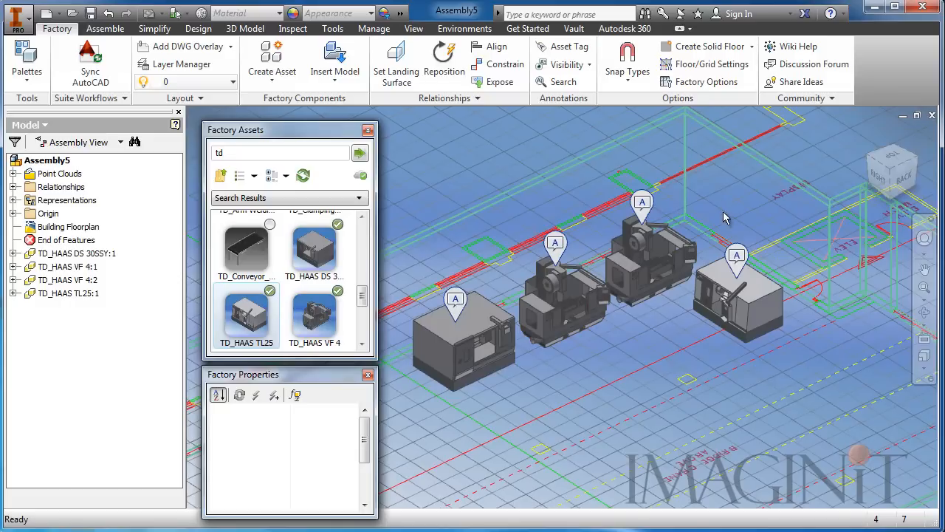
mouse_move(739, 256)
middle_drag(595, 377, 597, 359)
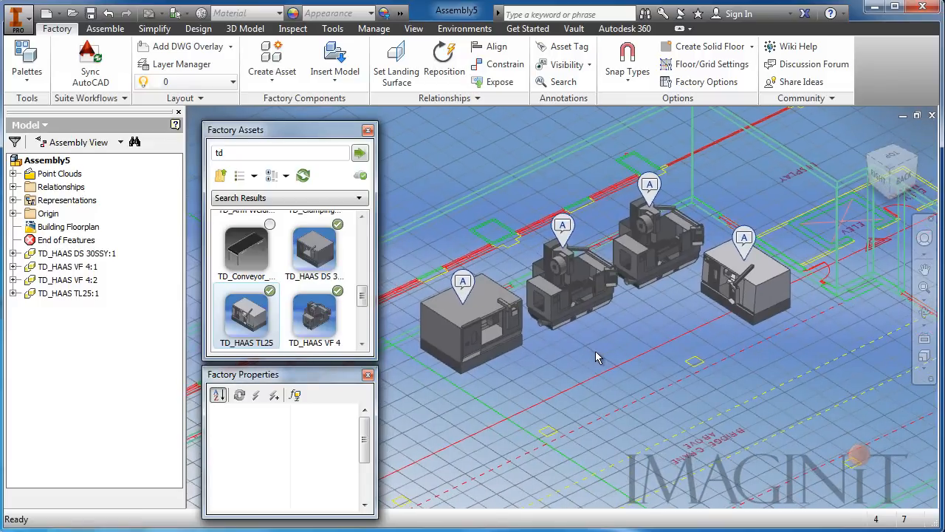
mouse_move(463, 288)
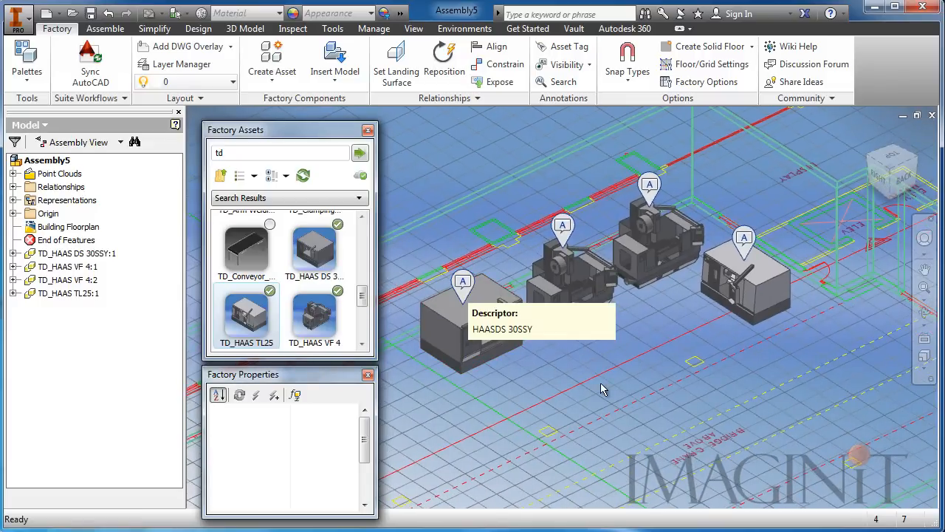
Open the DS 30SSY machine's part, inspect its descriptor setup in the Asset Builder, and return to the factory layout
click(476, 340)
right_click(476, 339)
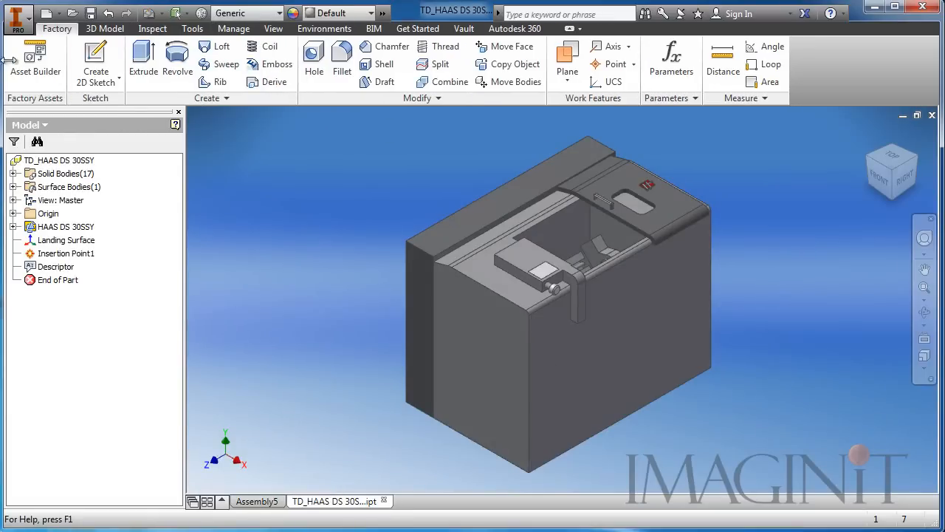
click(35, 57)
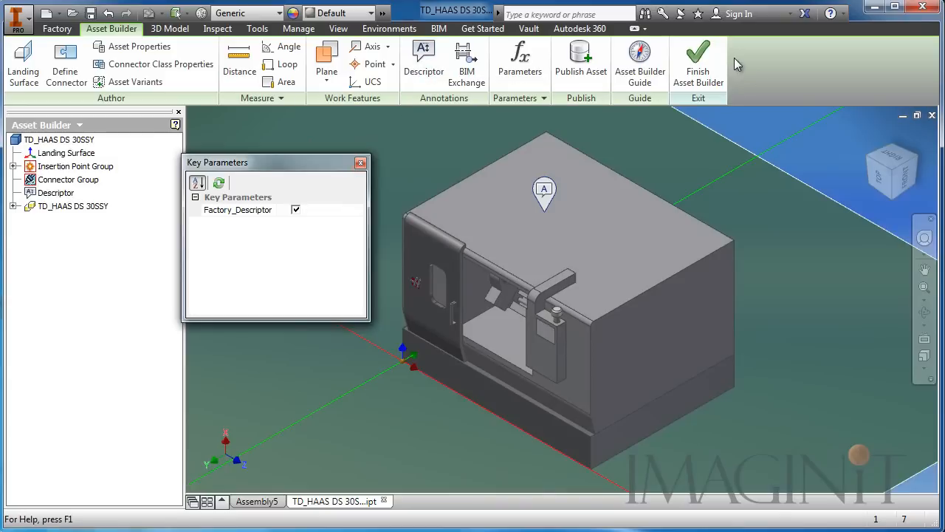
click(697, 65)
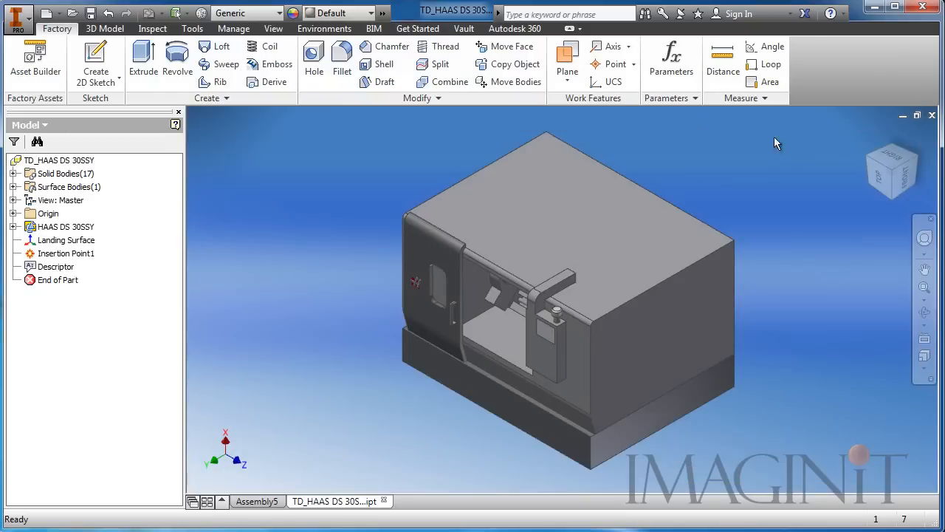
click(932, 115)
Add an asset tag reading CNC_1101 to the upper enclosure face of the TD_HAAS VF 4 nearest the DS 30SSY
middle_drag(617, 357, 605, 343)
scroll(605, 344, up, 5)
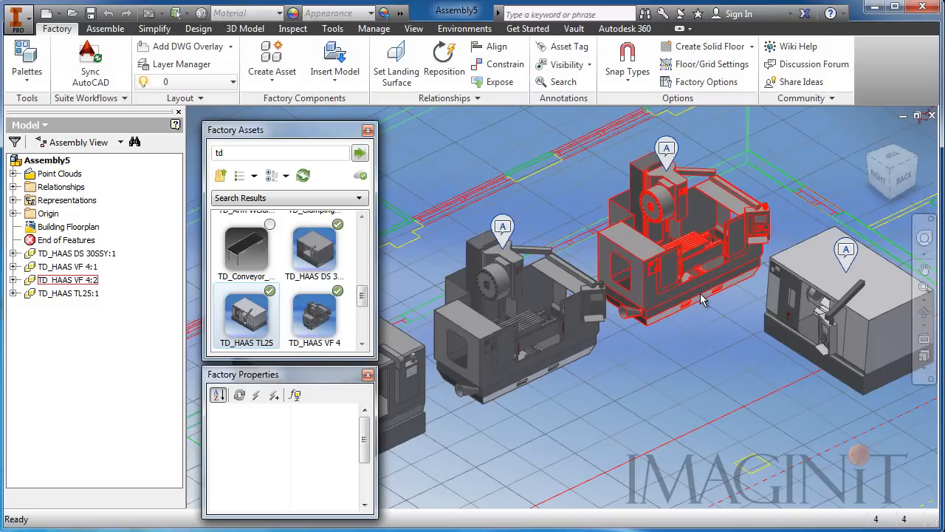
middle_drag(603, 419, 607, 412)
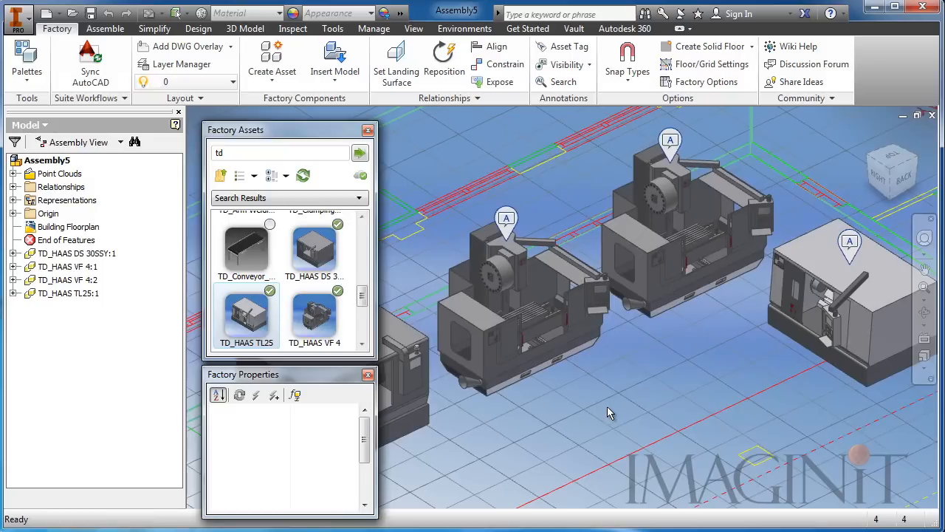
click(561, 48)
middle_drag(563, 448, 640, 419)
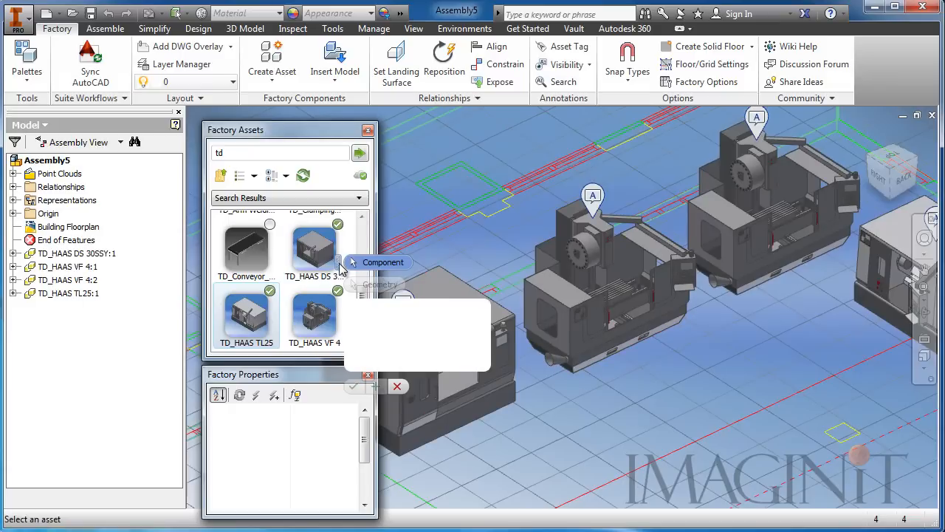
click(436, 301)
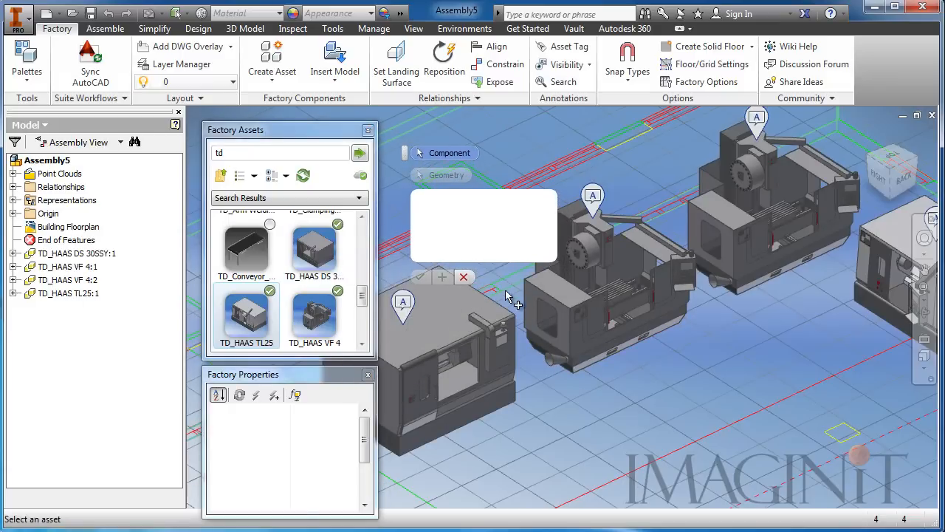
middle_drag(500, 290, 534, 300)
click(610, 298)
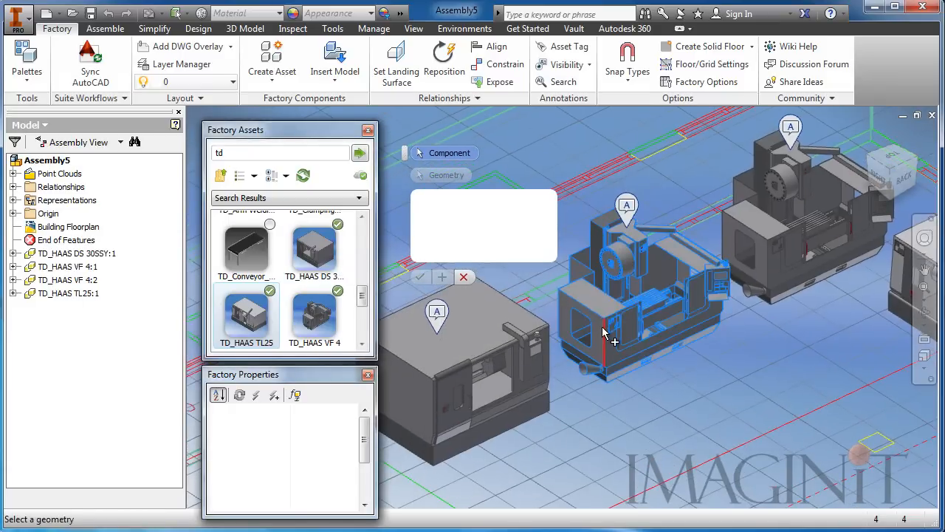
click(595, 305)
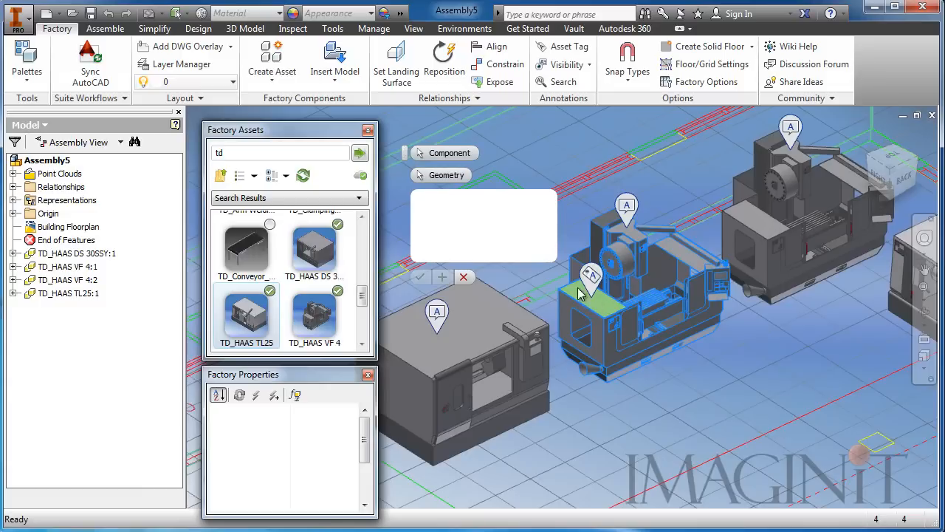
text(CNC_1101)
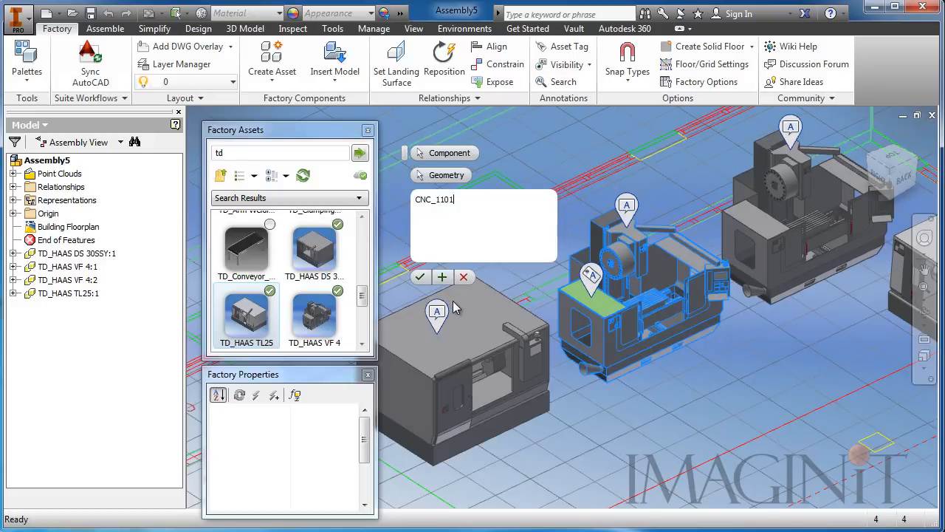
click(419, 276)
Tag the matching face of the second TD_HAAS VF 4 as CNC_1102, and read both asset tags in the layout
middle_drag(748, 411, 668, 410)
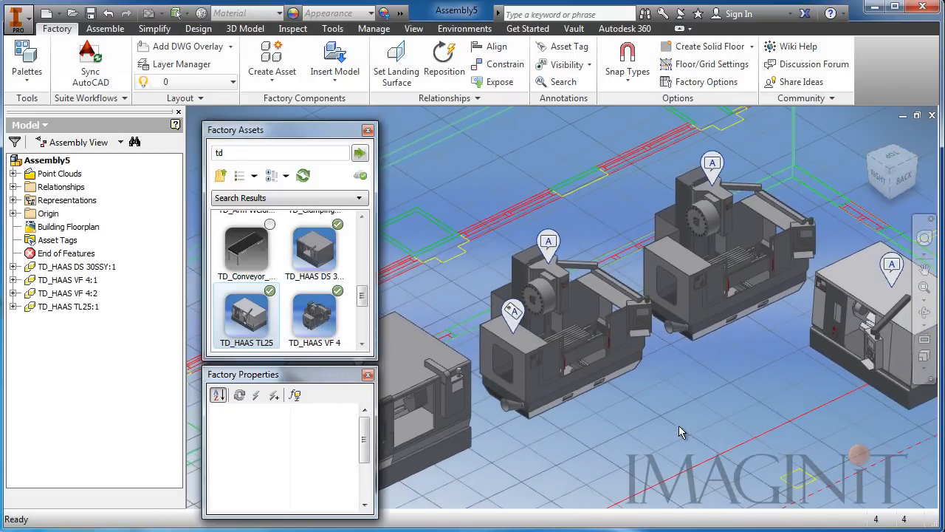
click(559, 56)
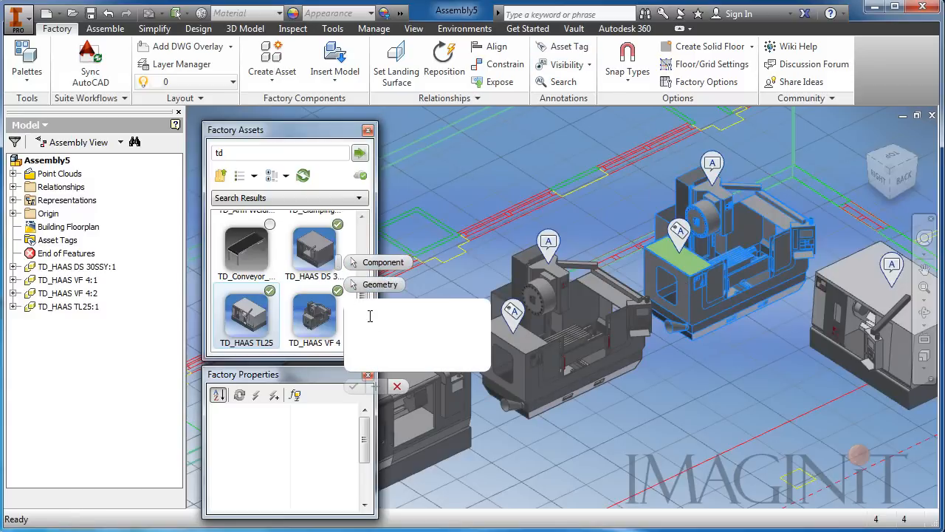
text(CNC_1102)
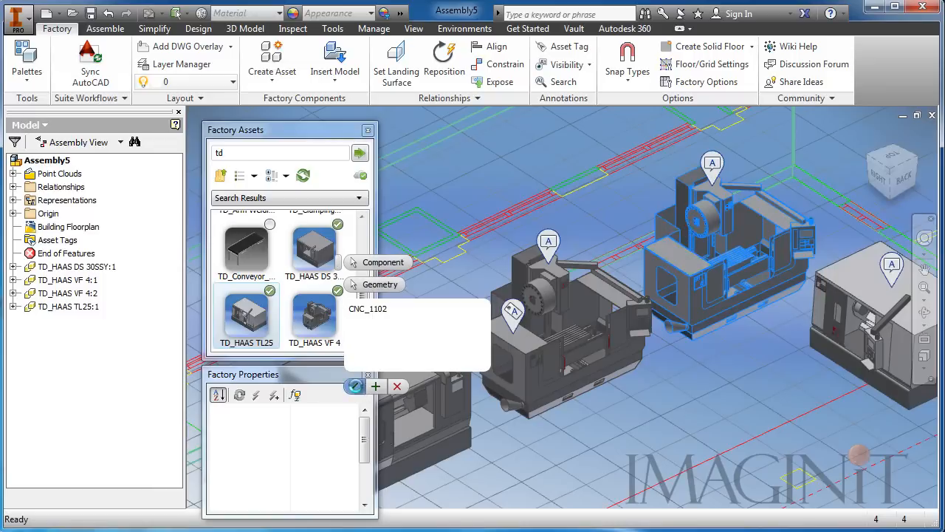
click(353, 386)
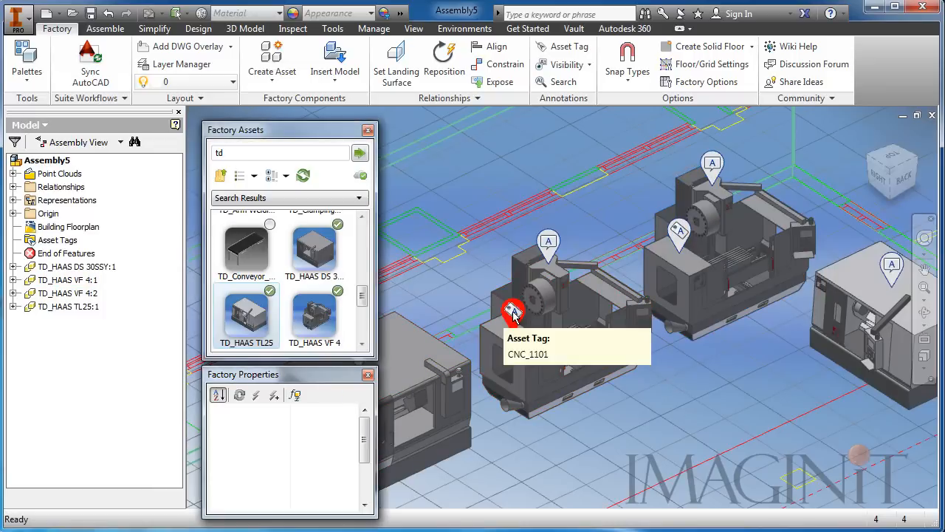
mouse_move(513, 316)
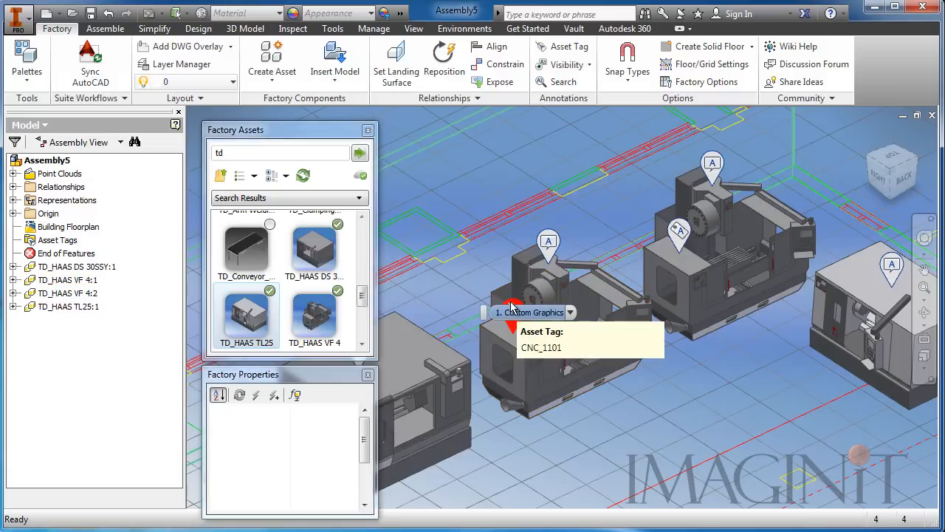
mouse_move(678, 232)
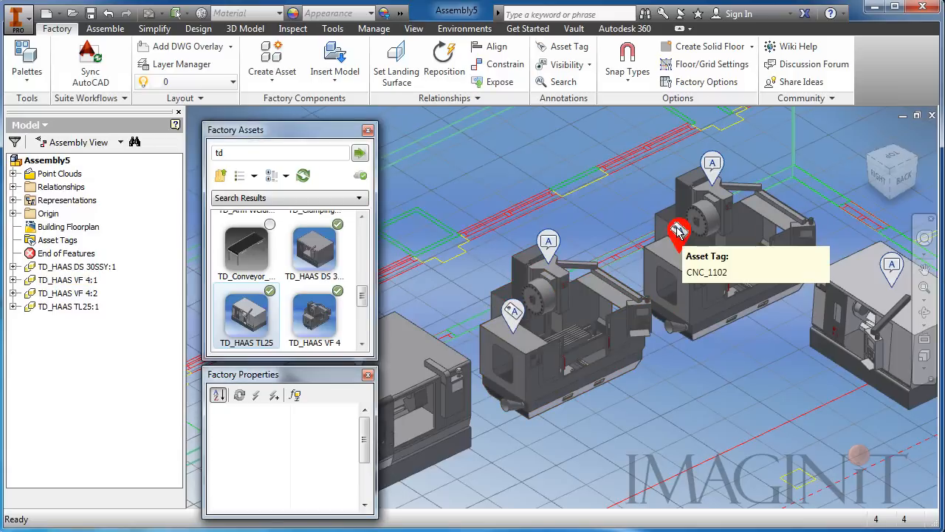
Search the factory assets for "tool" and place a tall Tool Storage Cabinet at the DS 30SSY's front corner, rotated to face the aisle
middle_drag(715, 382, 700, 358)
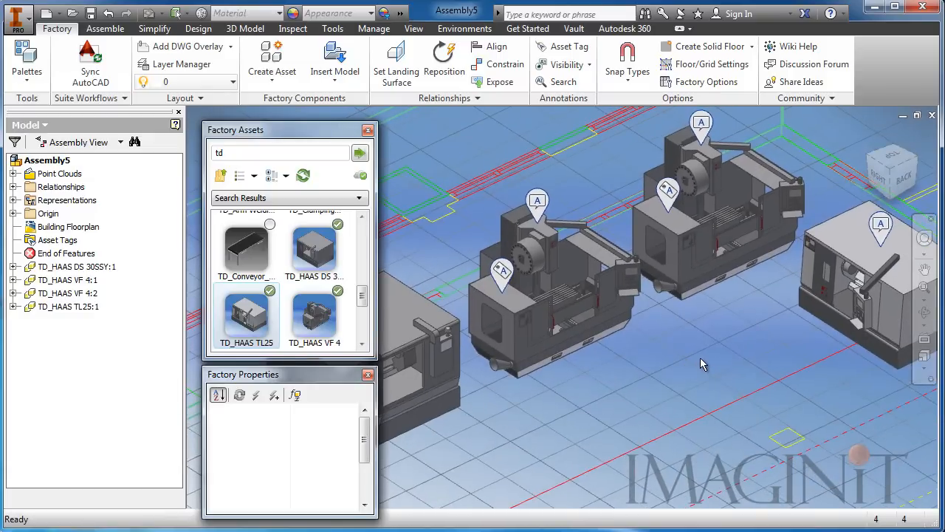
middle_drag(700, 357, 671, 354)
scroll(671, 354, down, 4)
scroll(651, 369, up, 1)
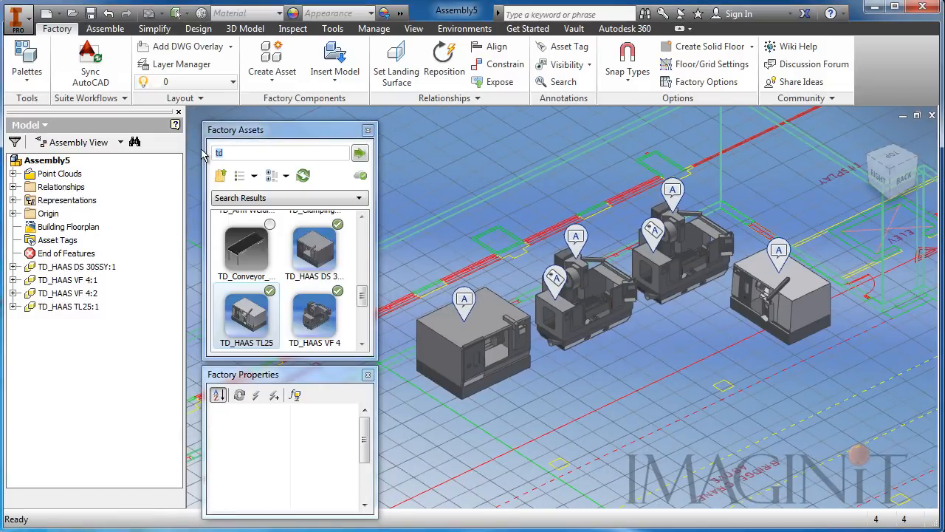
text(ol)
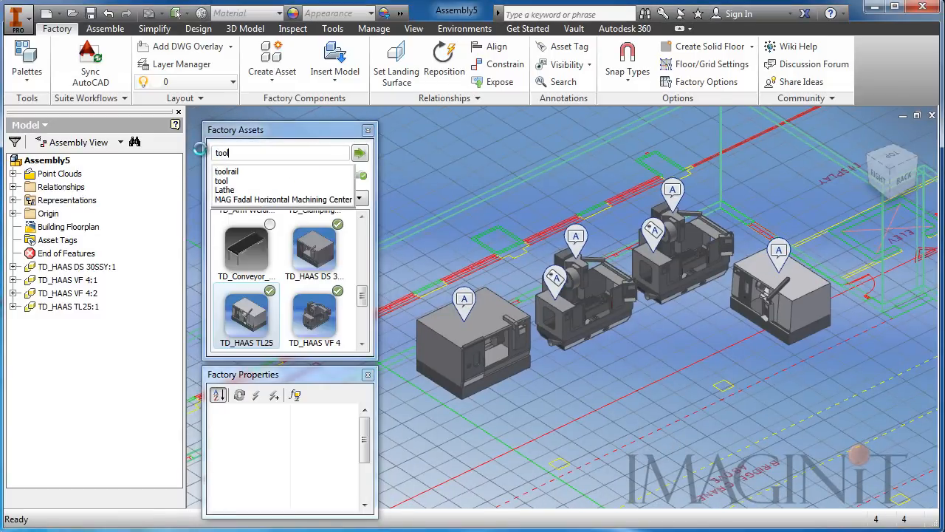
drag(319, 250, 610, 402)
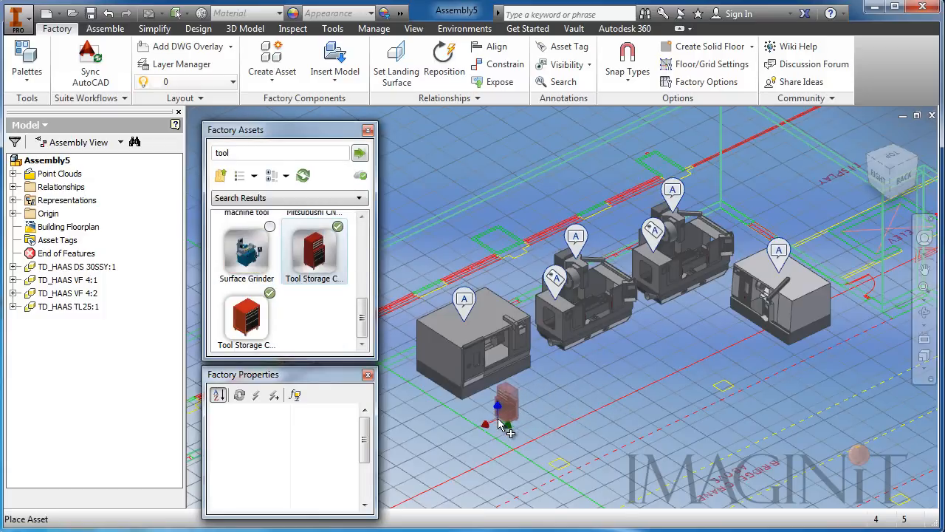
scroll(493, 424, up, 4)
middle_drag(493, 424, 514, 404)
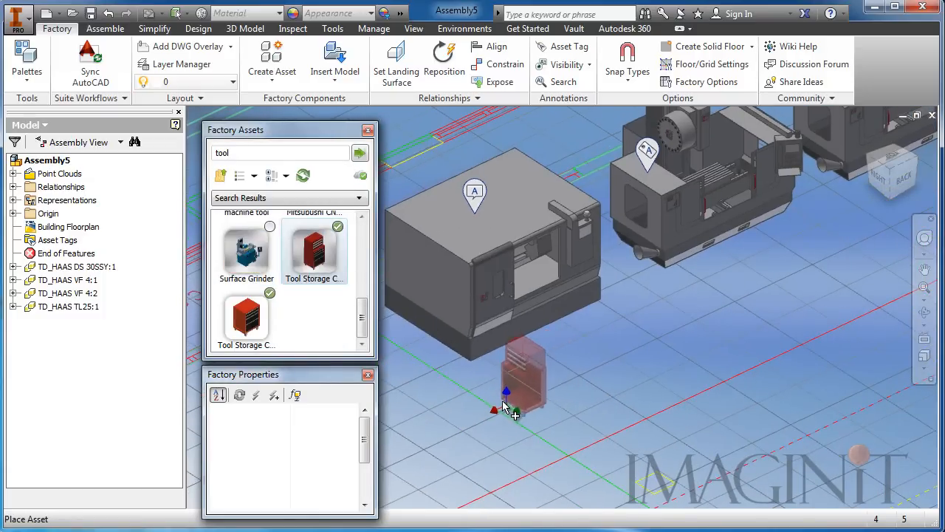
click(515, 403)
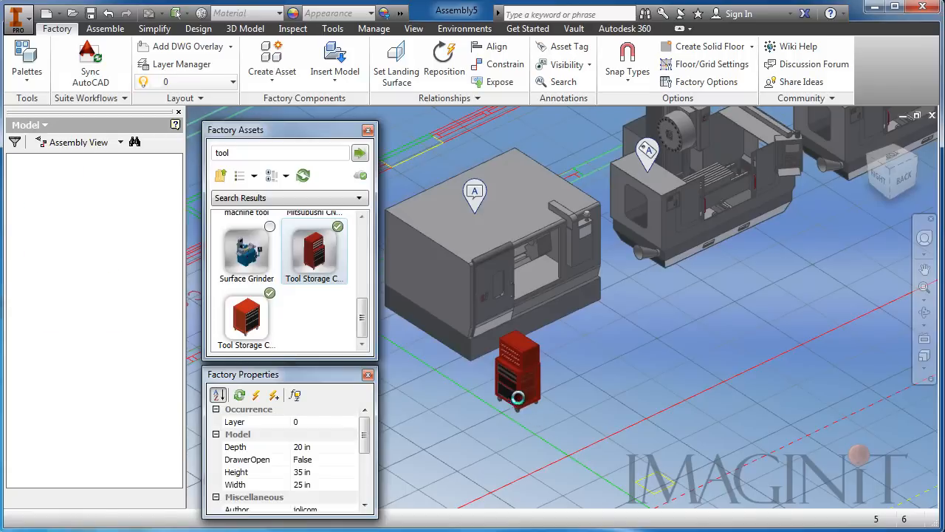
drag(507, 391, 460, 386)
right_click(545, 362)
click(569, 369)
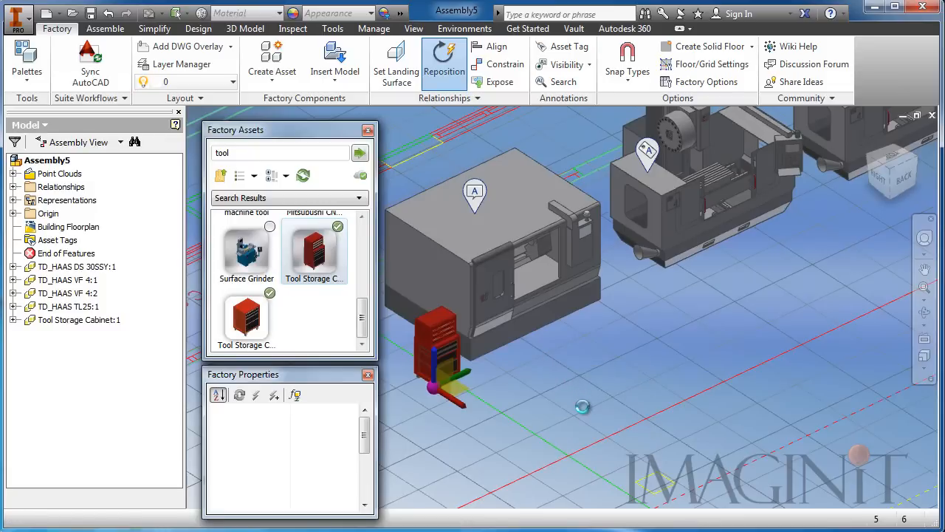
Place a second Tool Storage Cabinet on the open floor in front of the first VF 4 and rotate it like the first cabinet
click(722, 361)
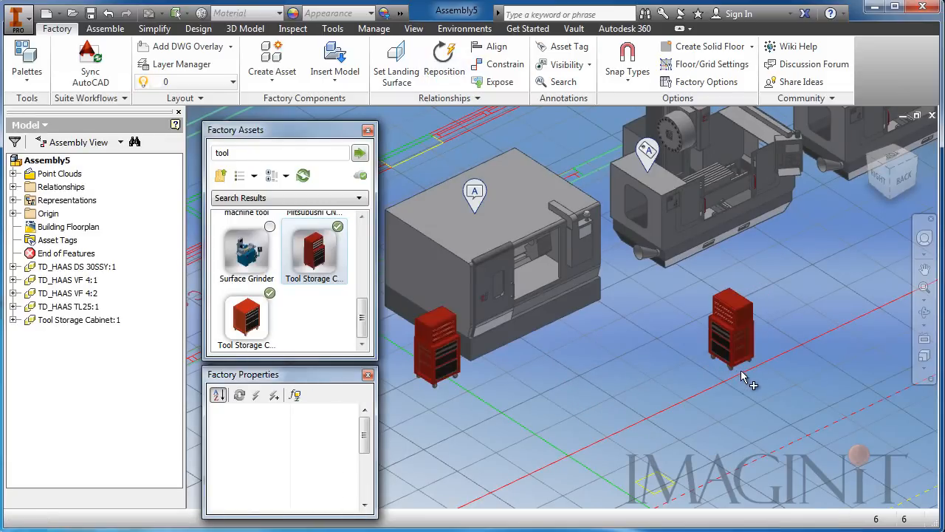
drag(714, 332, 790, 354)
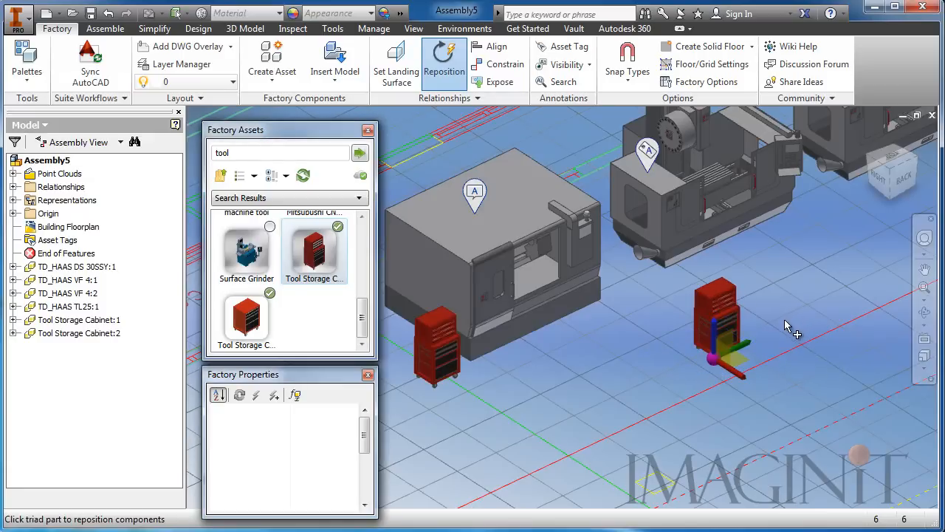
right_click(781, 320)
click(797, 326)
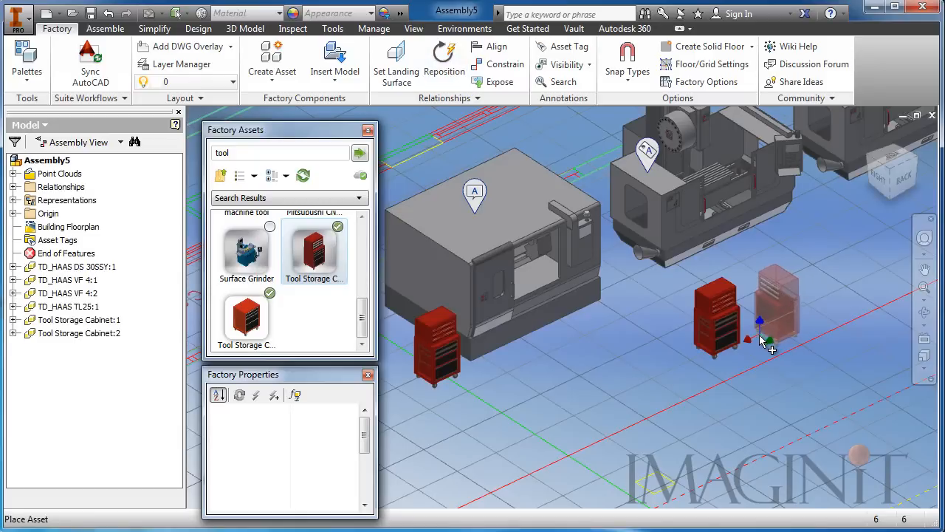
Place a third Tool Storage Cabinet right beside the second, rotate it the same way, and end cabinet placement
click(762, 336)
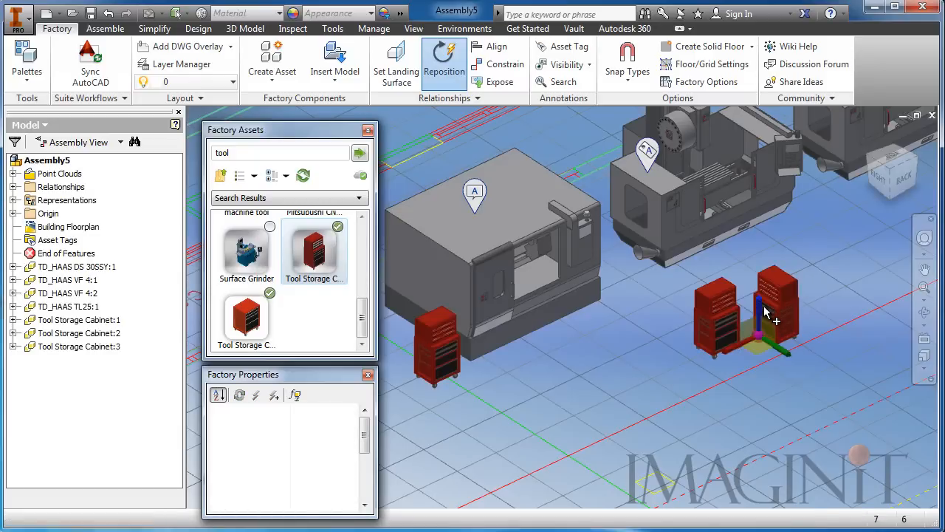
drag(757, 302, 815, 324)
right_click(815, 325)
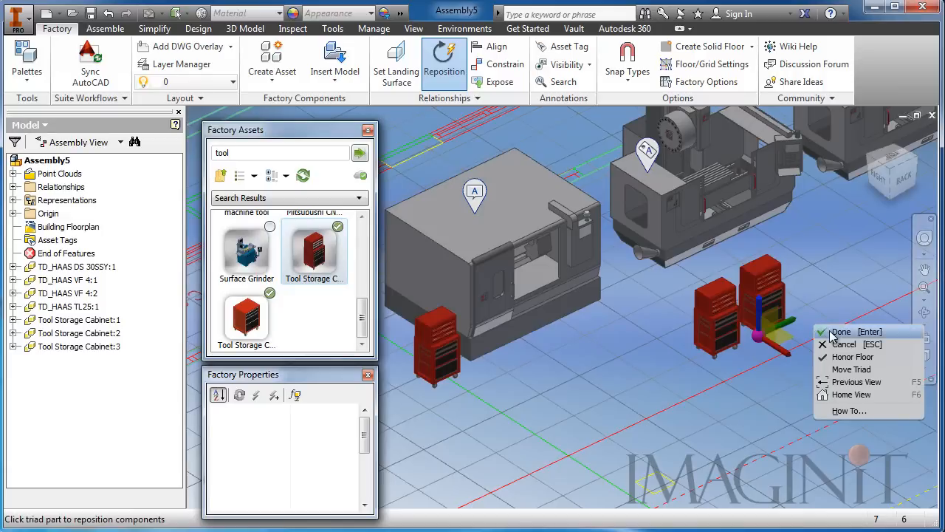
click(833, 337)
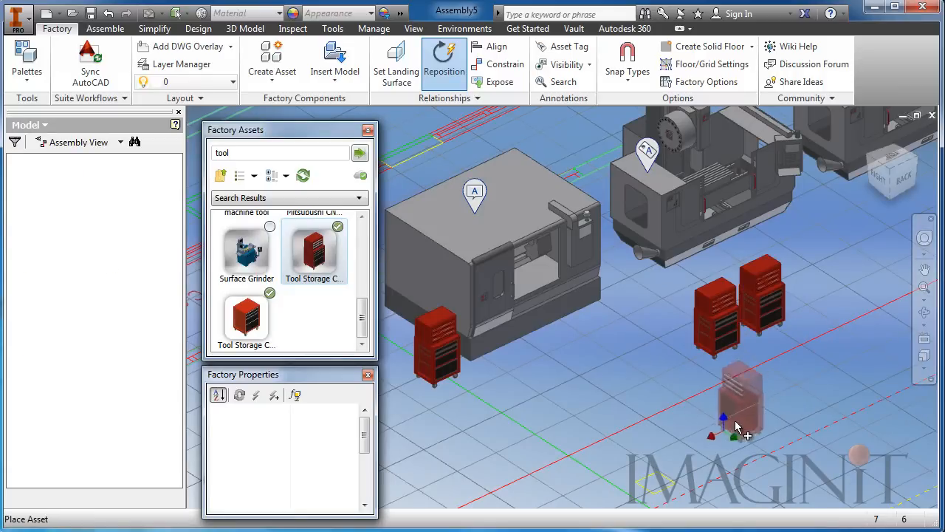
middle_drag(783, 404, 673, 433)
right_click(674, 424)
click(701, 432)
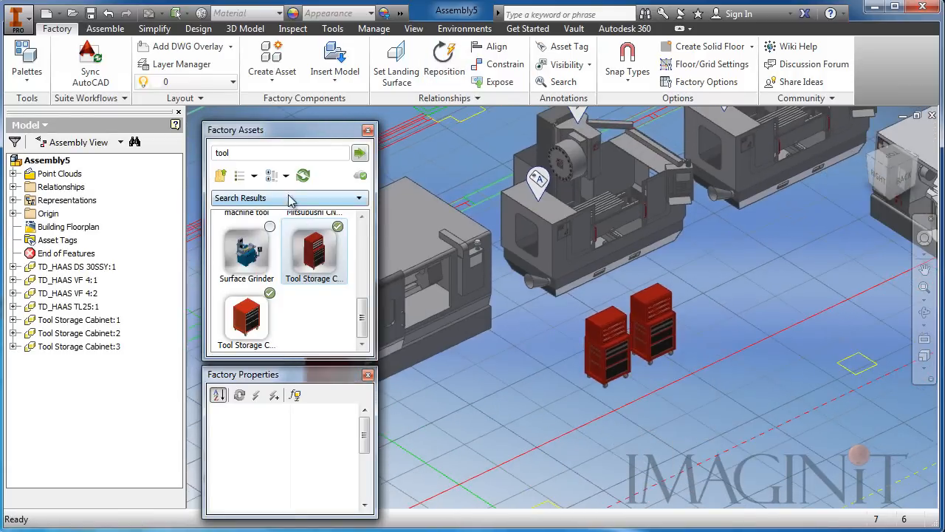
Search the factory assets for "bench", place one Assembly Bench beyond the pair of tool cabinets, and end placement
drag(231, 154, 210, 173)
text(bench)
key(Return)
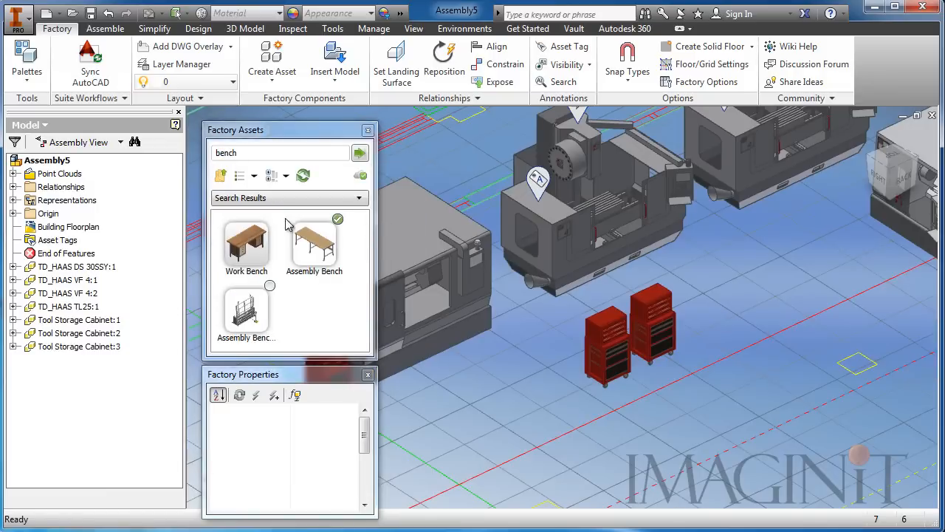
click(311, 249)
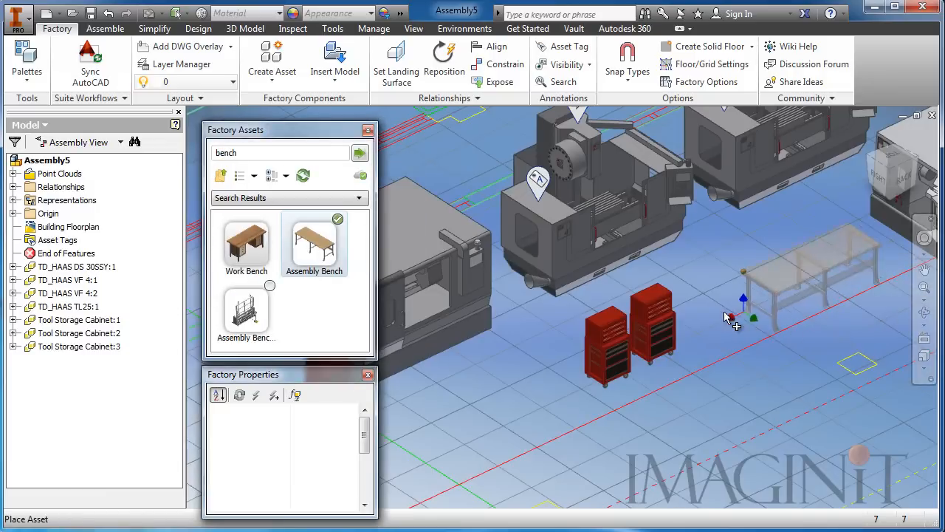
click(720, 330)
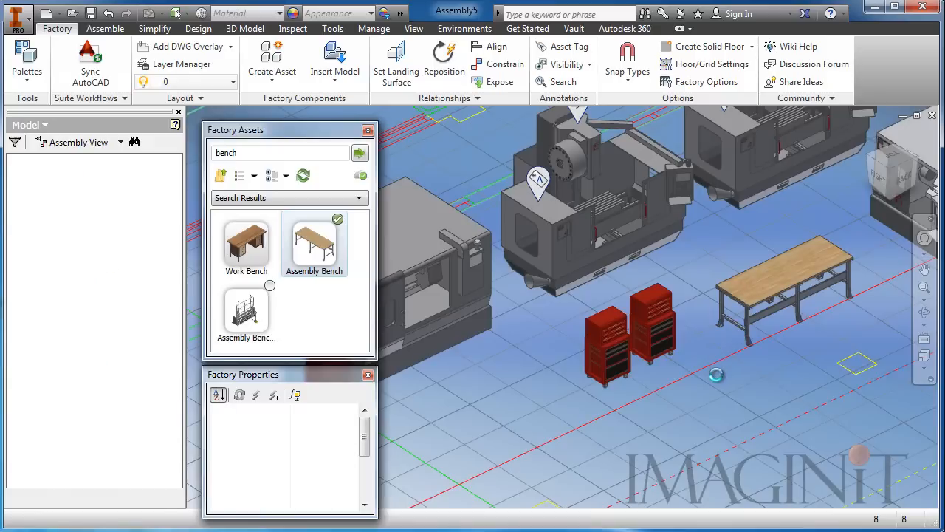
right_click(735, 389)
click(756, 394)
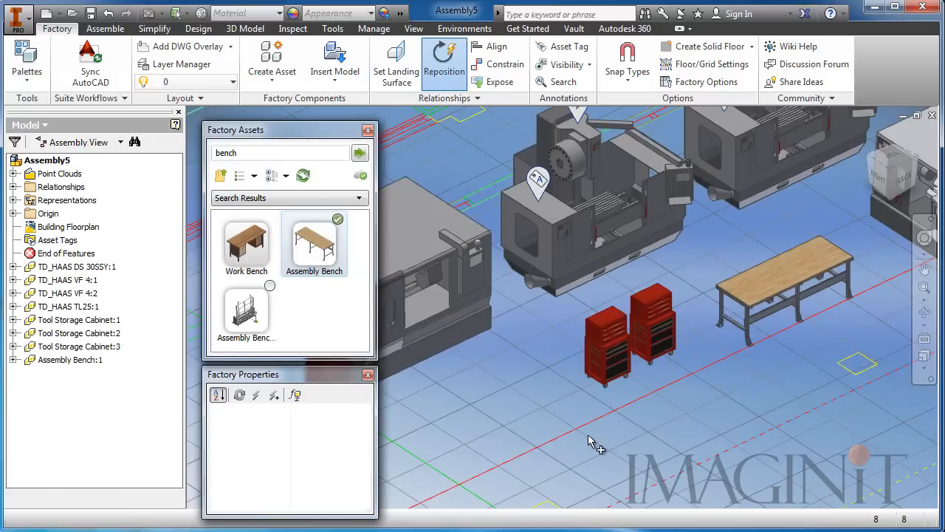
scroll(583, 427, up, 3)
right_click(644, 396)
click(664, 406)
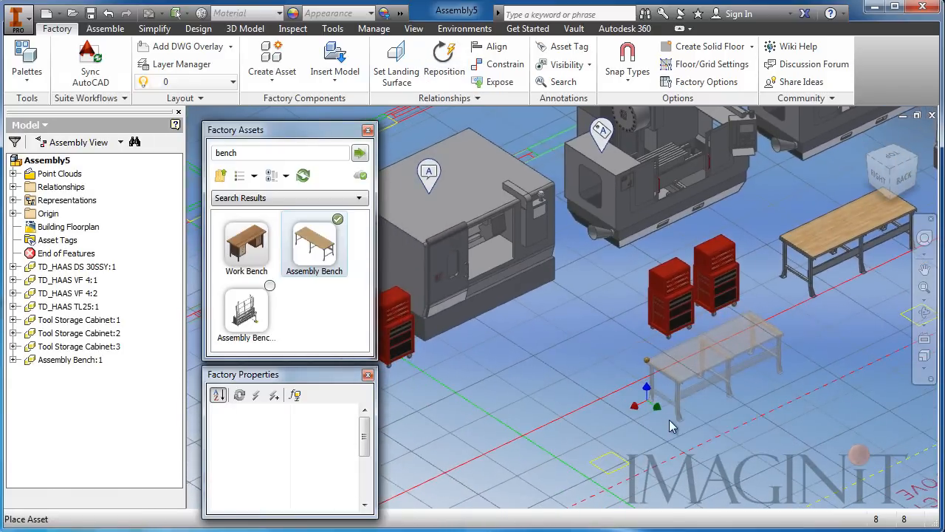
Search the factory assets for "crane", place a Gantry Crane on the open floor in front of the DS 30SSY, and end placement
drag(242, 154, 211, 161)
text(c)
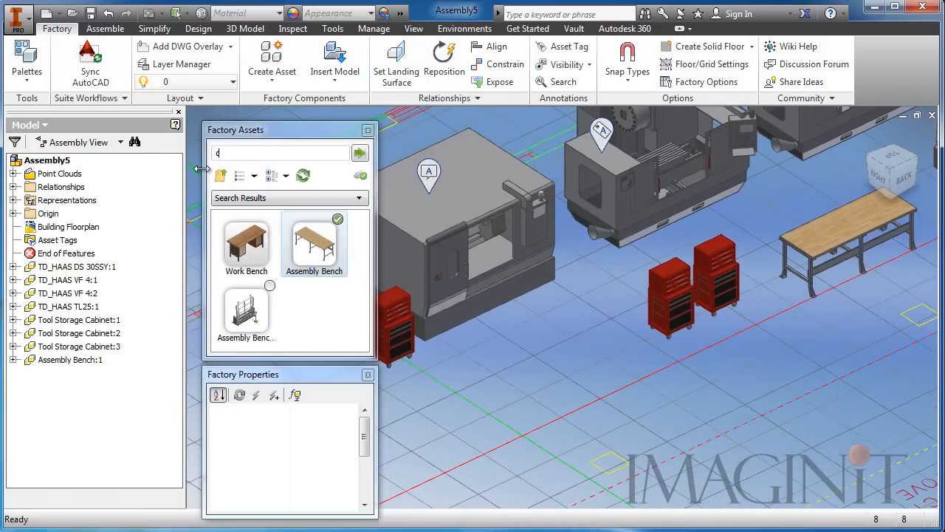
text(rane)
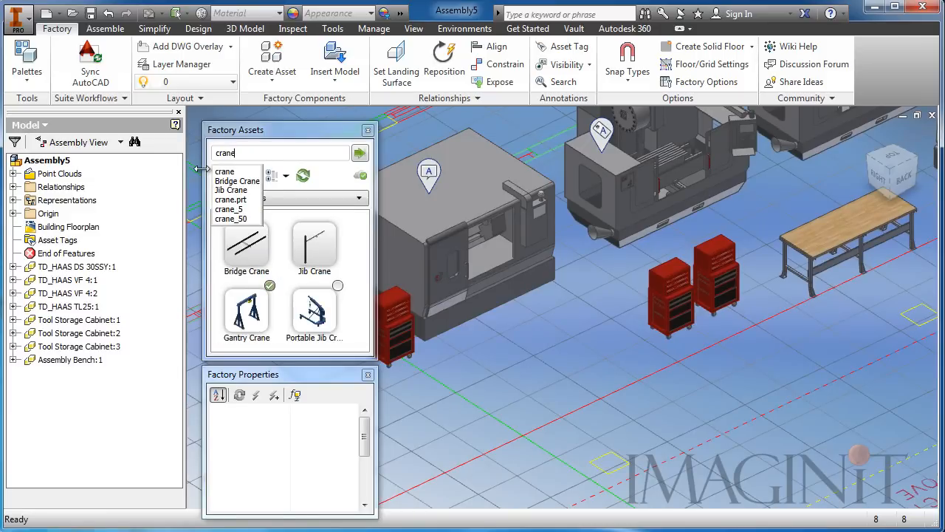
click(246, 312)
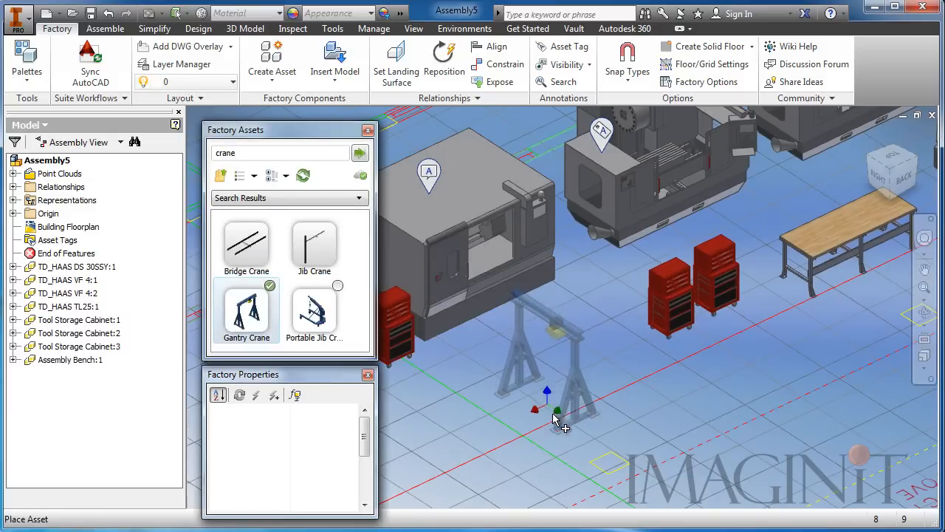
click(547, 411)
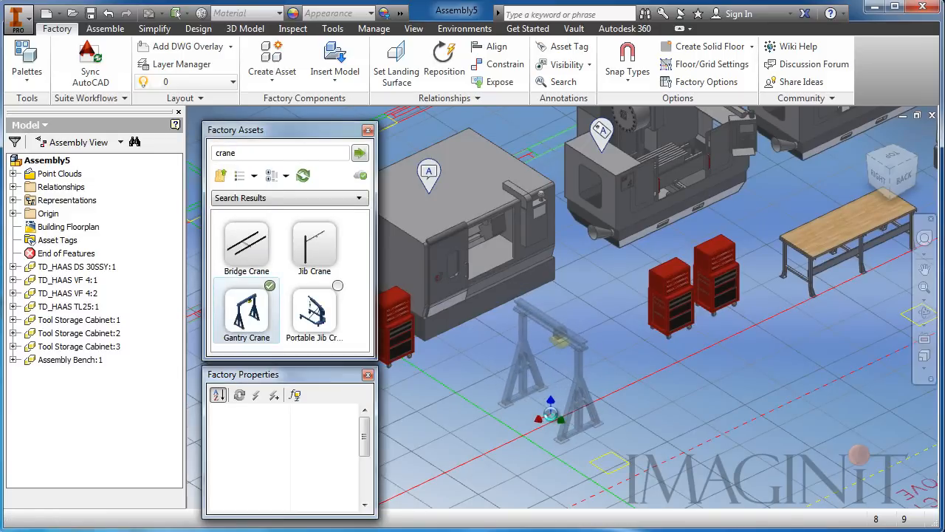
right_click(650, 398)
click(665, 398)
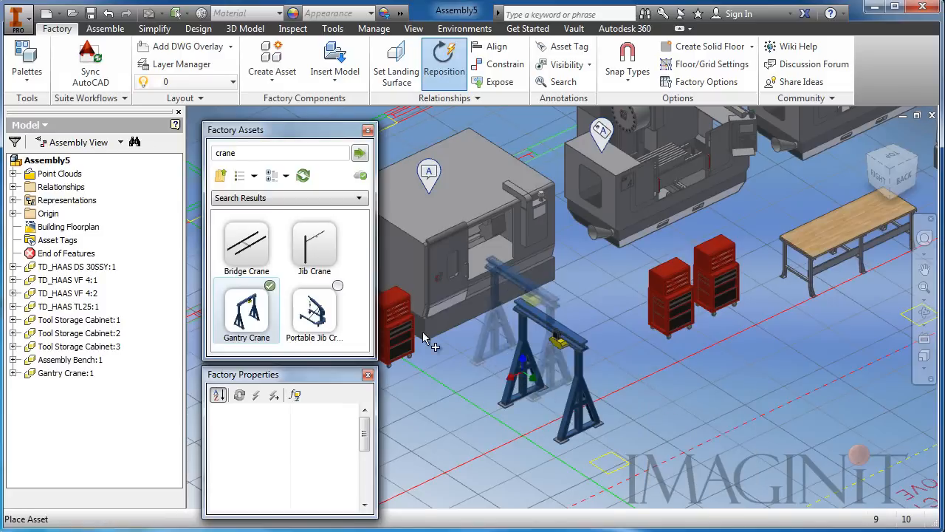
right_click(622, 346)
click(649, 345)
Place a Jib Crane between the pair of tool cabinets and the Assembly Bench, with its boom reaching over the bench, and end placement
drag(698, 356, 703, 354)
click(762, 293)
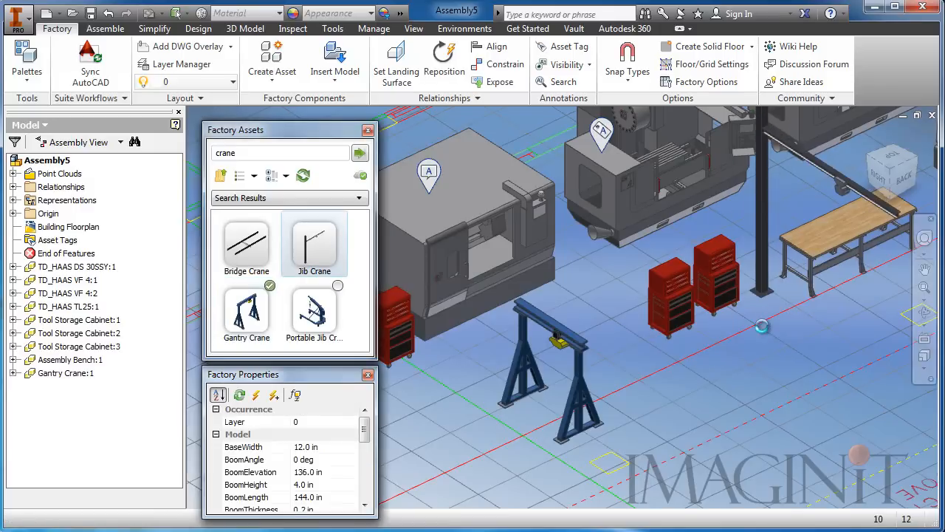
click(815, 361)
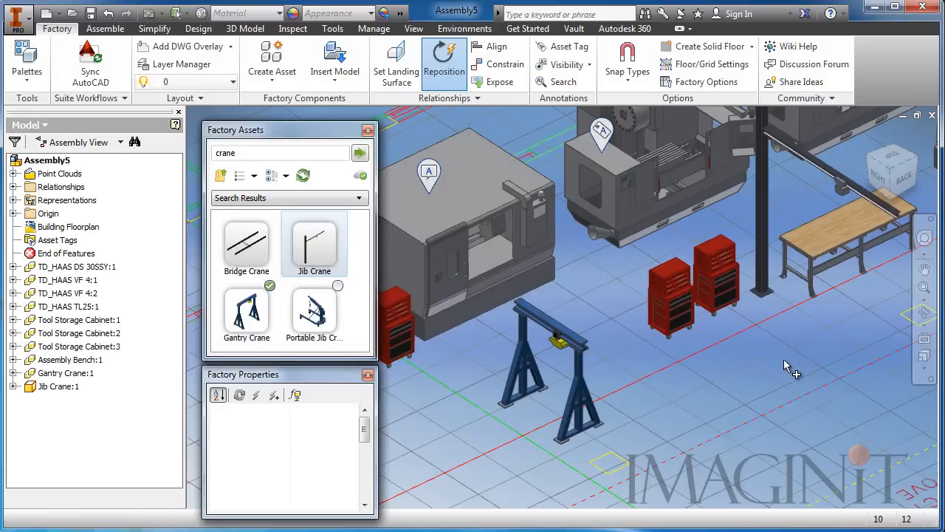
right_click(727, 387)
click(748, 404)
Search the factory assets for "forklift" and place a Forklift Truck on the floor in front of the Assembly Bench
middle_drag(745, 399, 632, 421)
scroll(653, 424, down, 3)
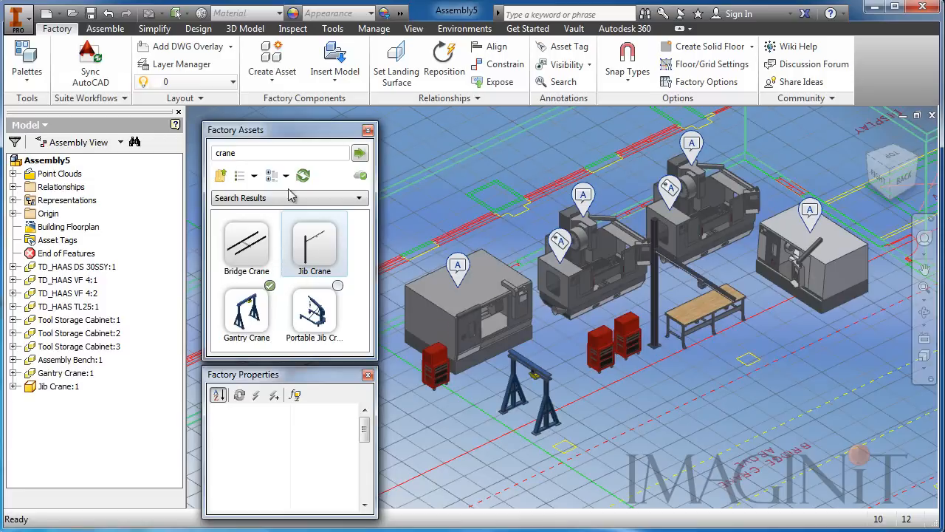
middle_drag(667, 443, 670, 433)
double_click(253, 154)
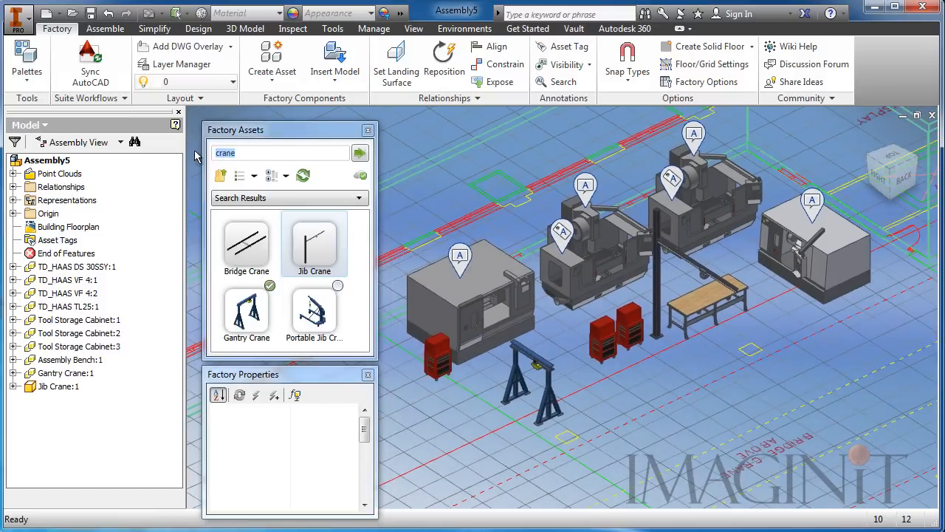
text(fork)
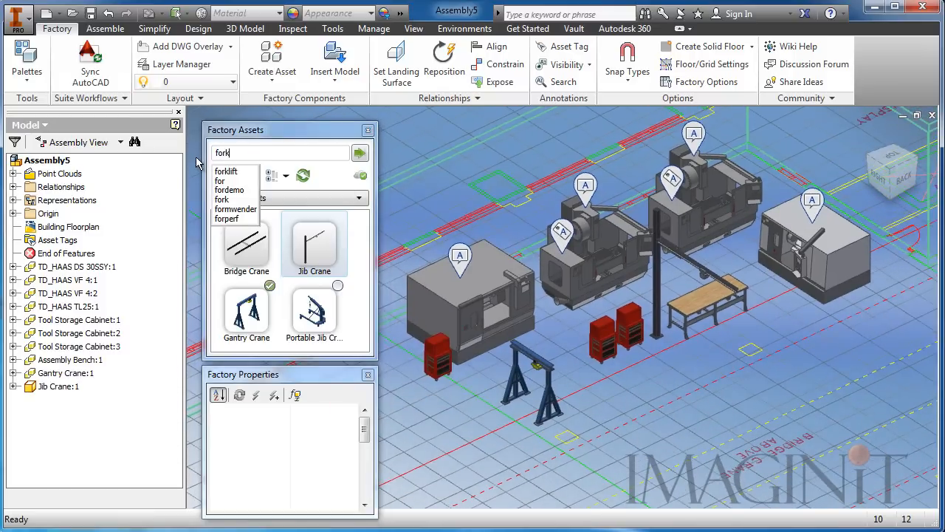
click(225, 171)
click(360, 153)
click(251, 254)
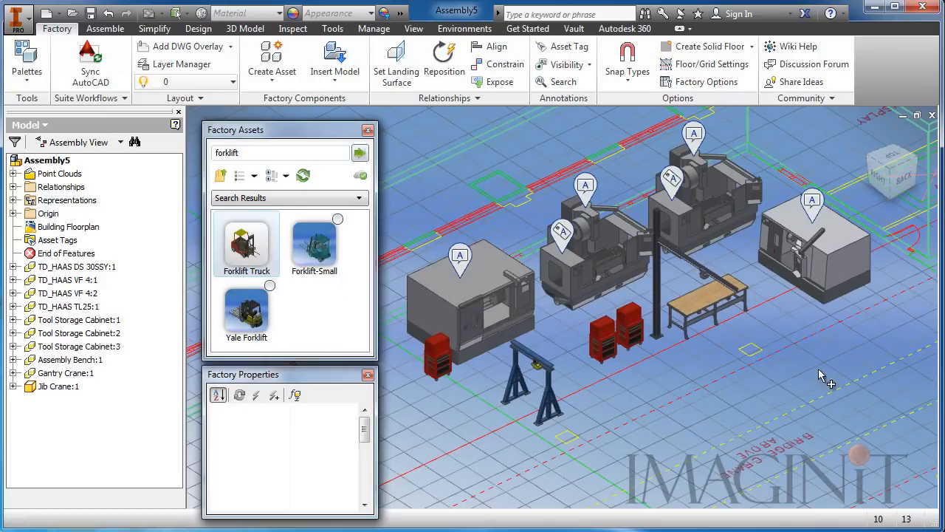
click(712, 381)
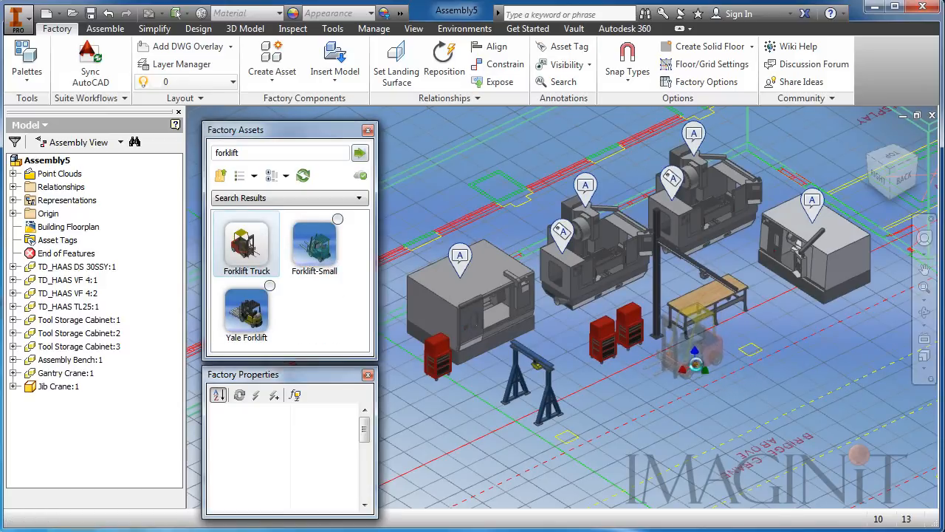
right_click(731, 385)
click(757, 390)
Search the factory assets for "pal" and place a Pallet on the floor between the Gantry Crane and the Forklift Truck
drag(244, 153, 189, 158)
text(pa)
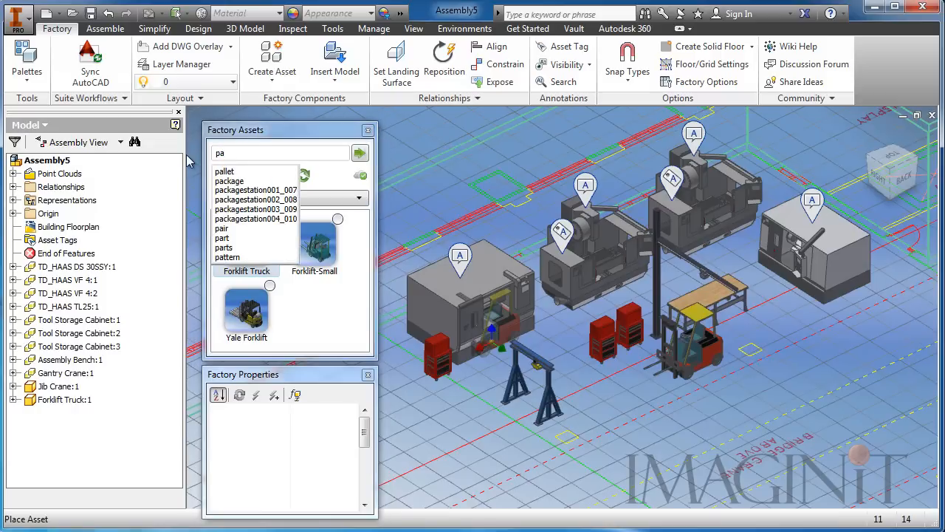
text(l)
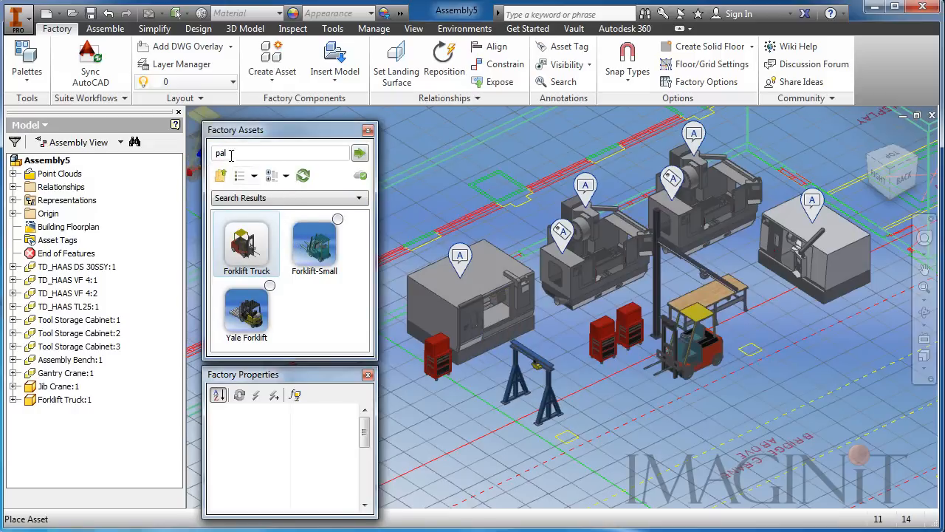
key(Escape)
click(355, 154)
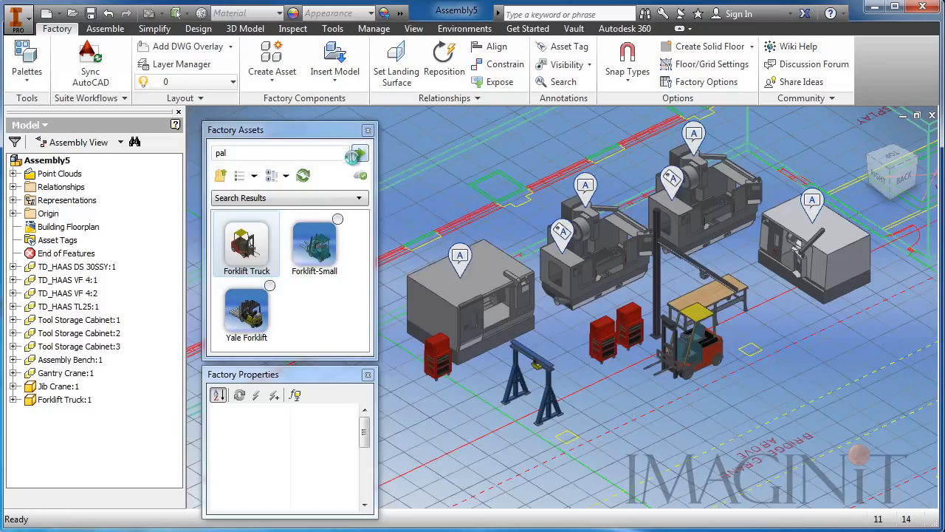
drag(633, 409, 581, 392)
scroll(615, 406, up, 3)
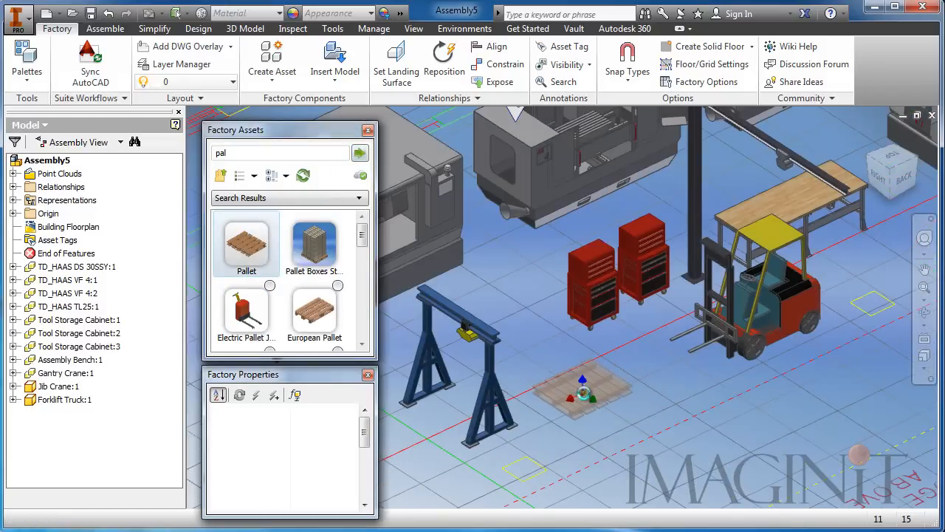
click(616, 405)
right_click(641, 378)
click(660, 381)
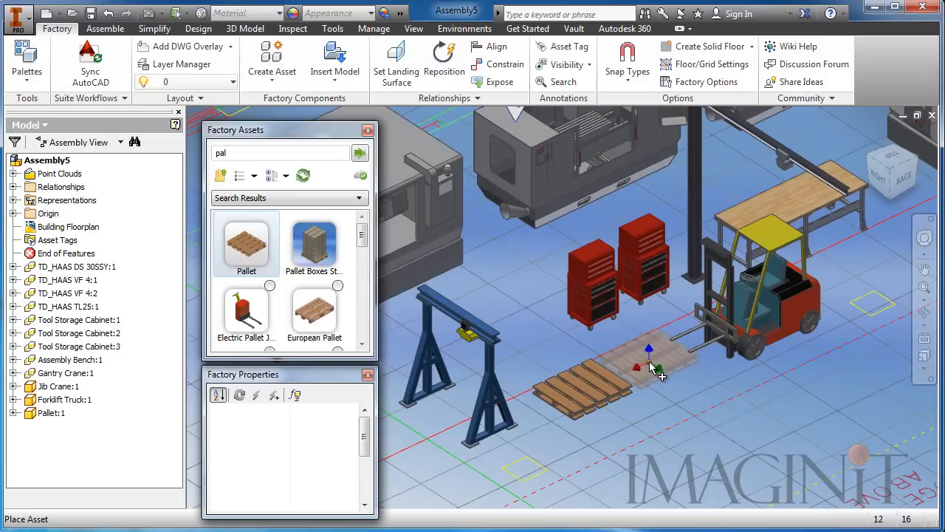
Place a second Pallet against the first, on the side toward the forklift's forks, and end pallet placement
click(651, 367)
right_click(656, 373)
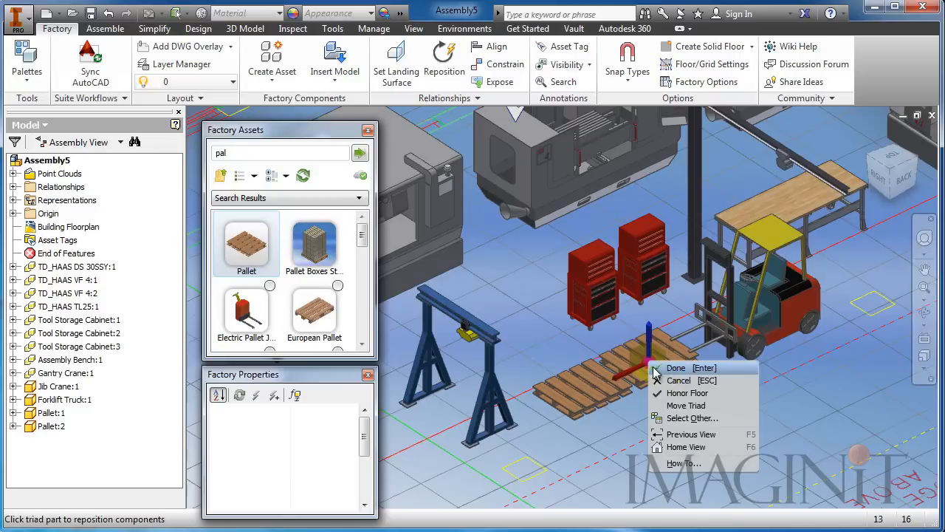
click(674, 374)
key(Escape)
Create a new layout layer named CNC and set its color to green
key(F6)
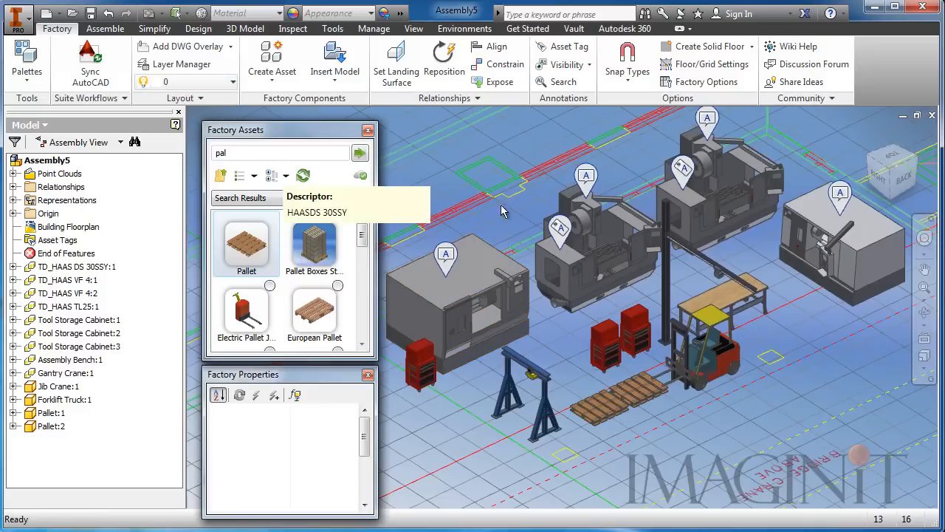
middle_drag(727, 419, 721, 449)
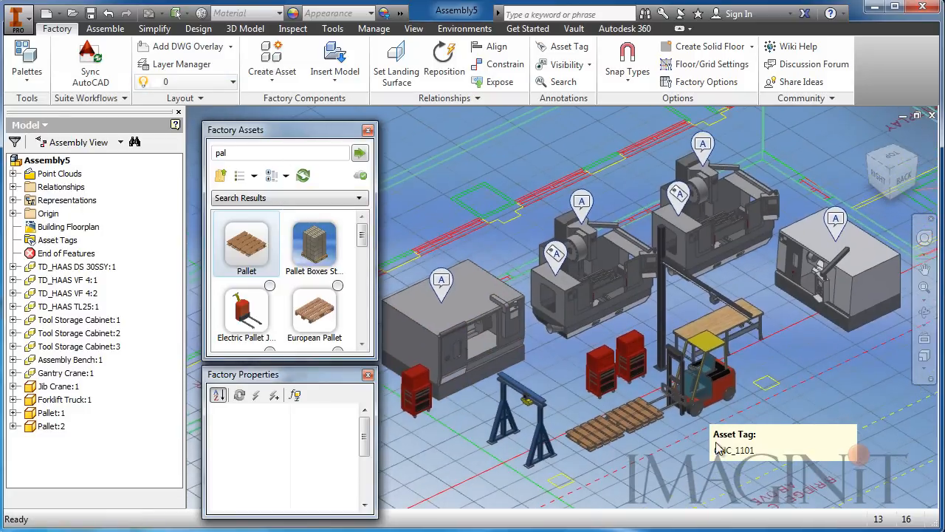
middle_drag(663, 472, 692, 423)
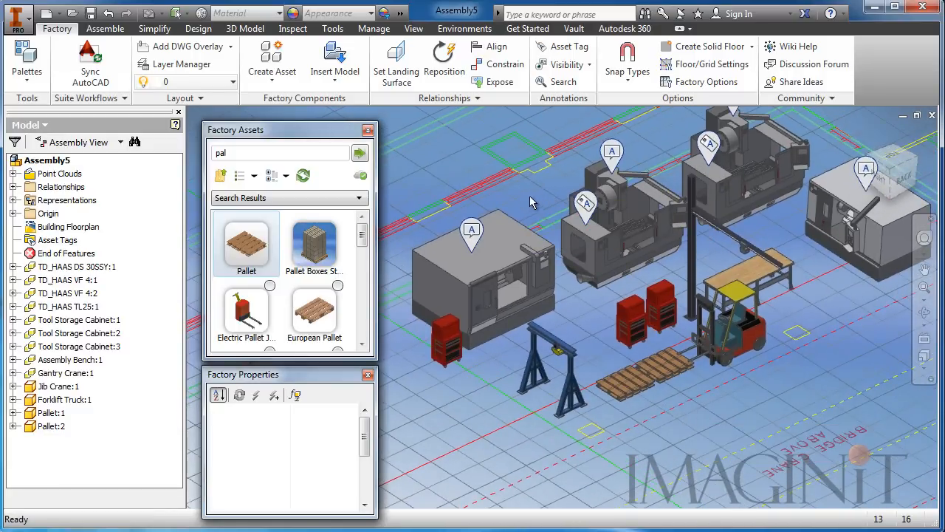
click(181, 65)
click(224, 141)
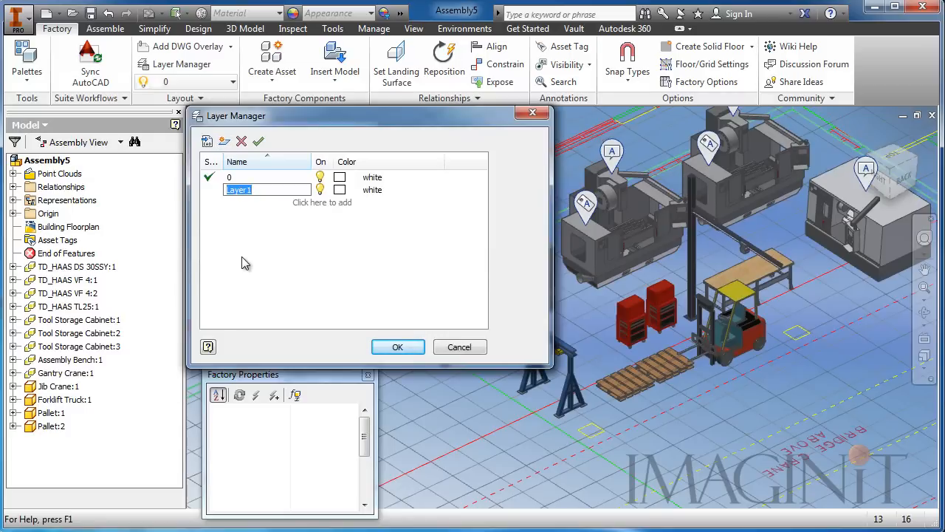
text(CNC)
key(Return)
click(340, 191)
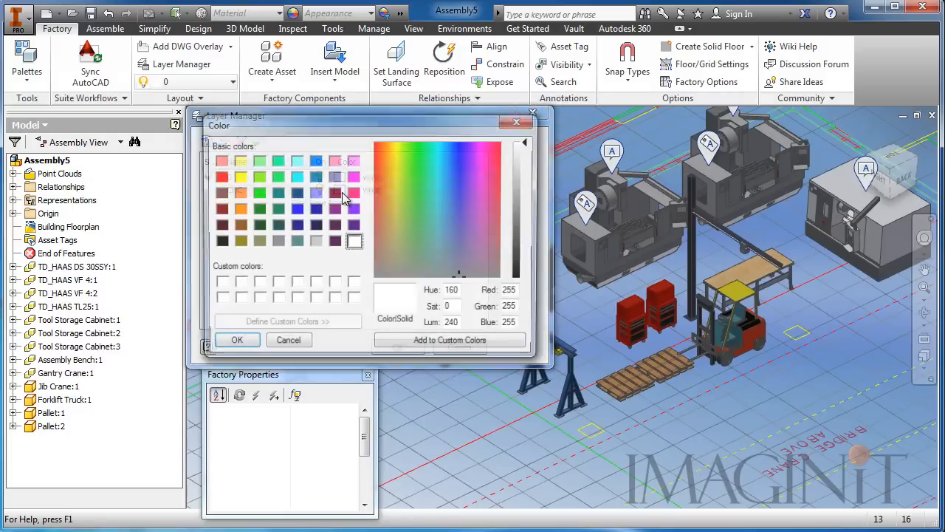
click(257, 193)
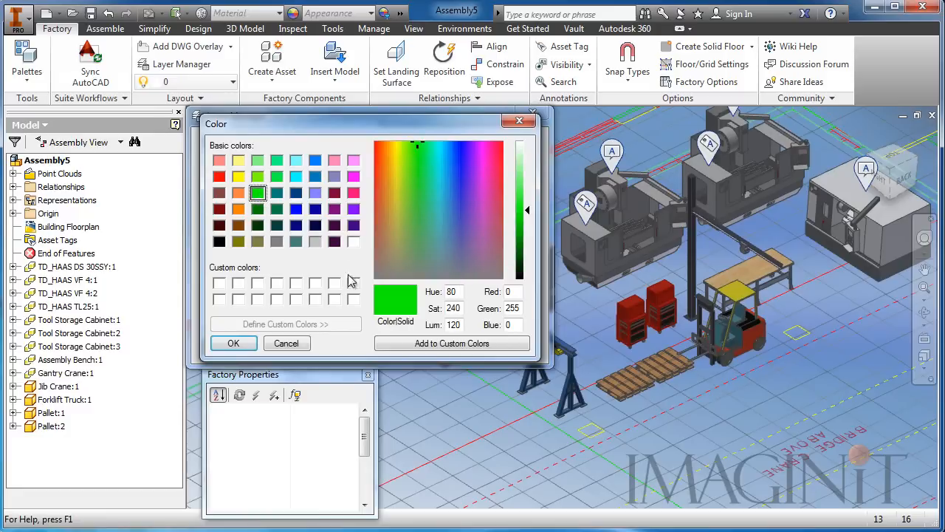
click(235, 343)
Add a second layer, enter Tooling as its name, and set its color to red
click(224, 141)
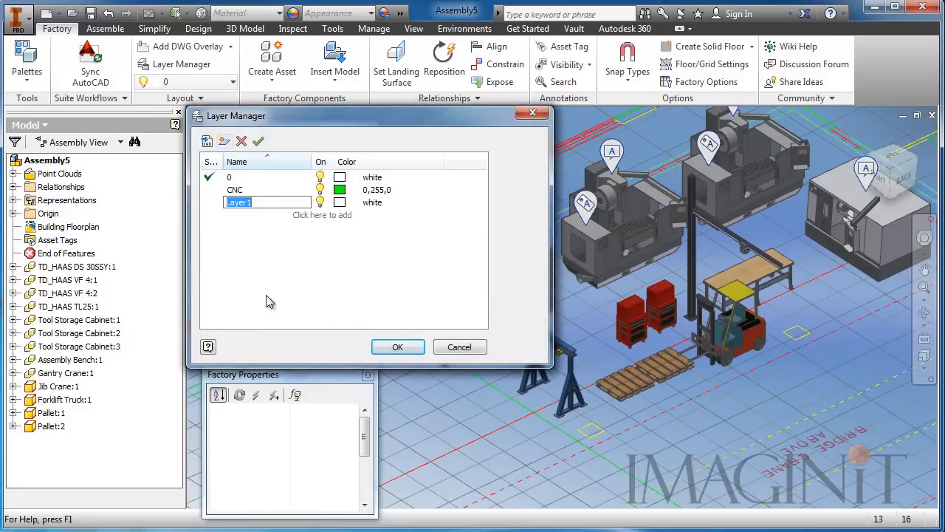
text(Tooling)
click(343, 203)
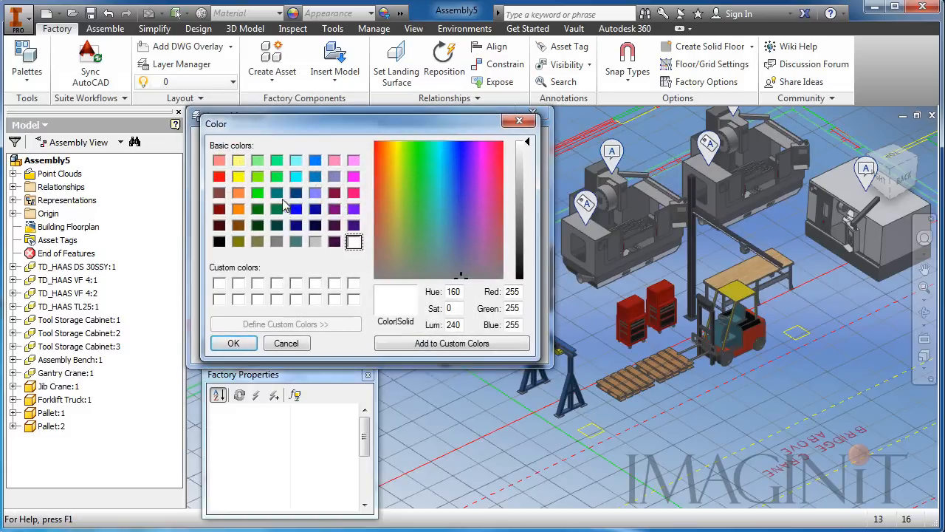
click(220, 176)
click(240, 344)
Add a third layer named Material, set its color to blue, and accept the layer changes
click(225, 141)
text(Material)
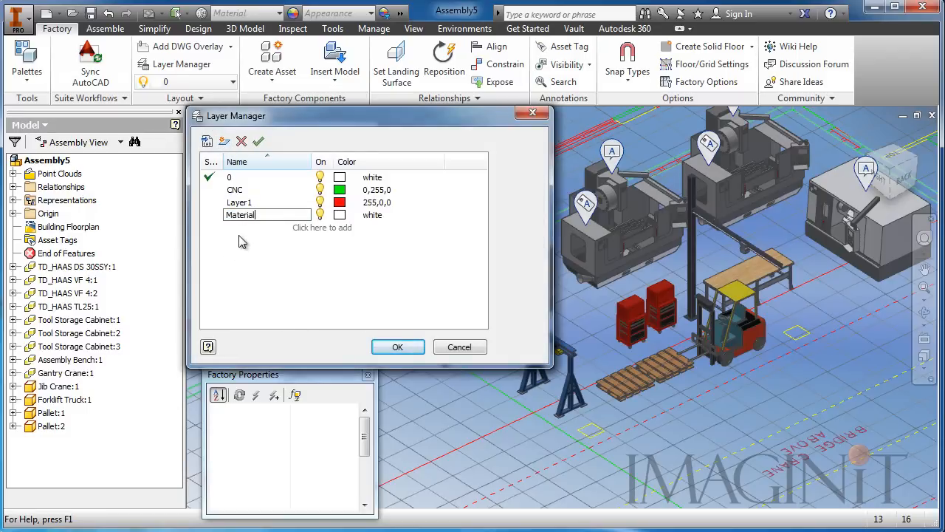
key(Return)
click(340, 215)
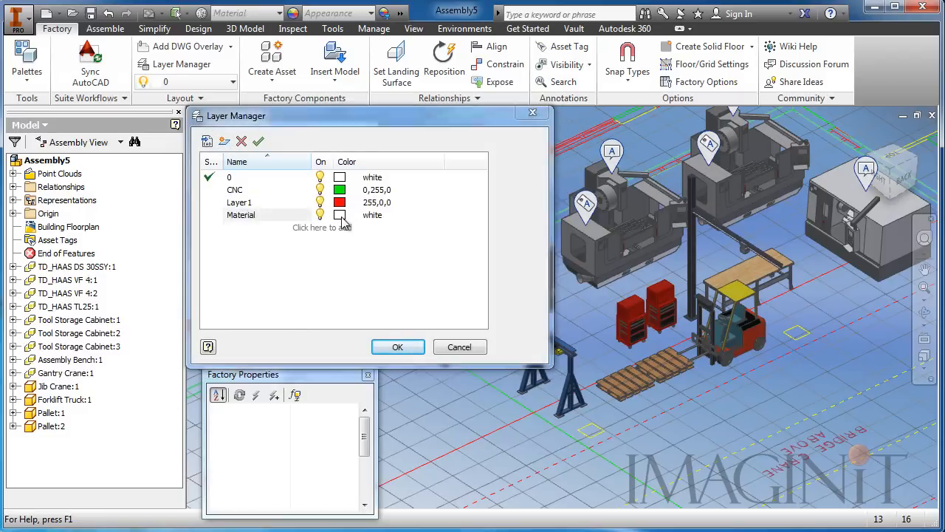
click(296, 209)
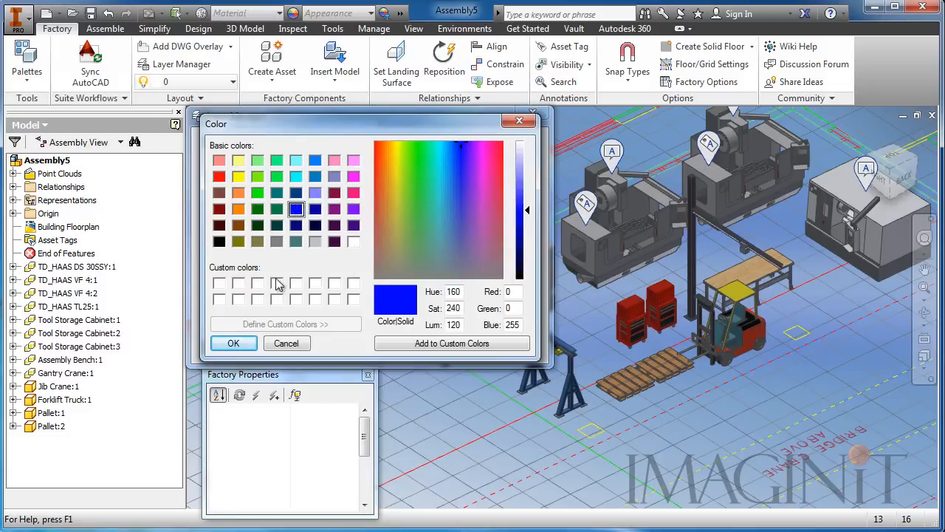
click(234, 344)
click(397, 347)
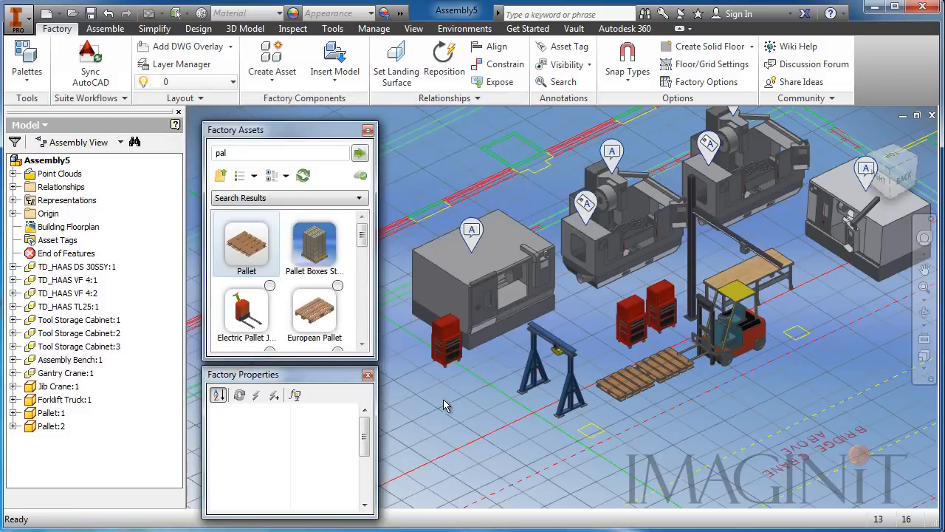
Select the four HAAS machines together, assign them to the CNC layer, and clear the selection
mouse_move(470, 396)
middle_down()
mouse_move(472, 449)
mouse_move(486, 398)
middle_up()
scroll(480, 445, down, 3)
click(738, 325)
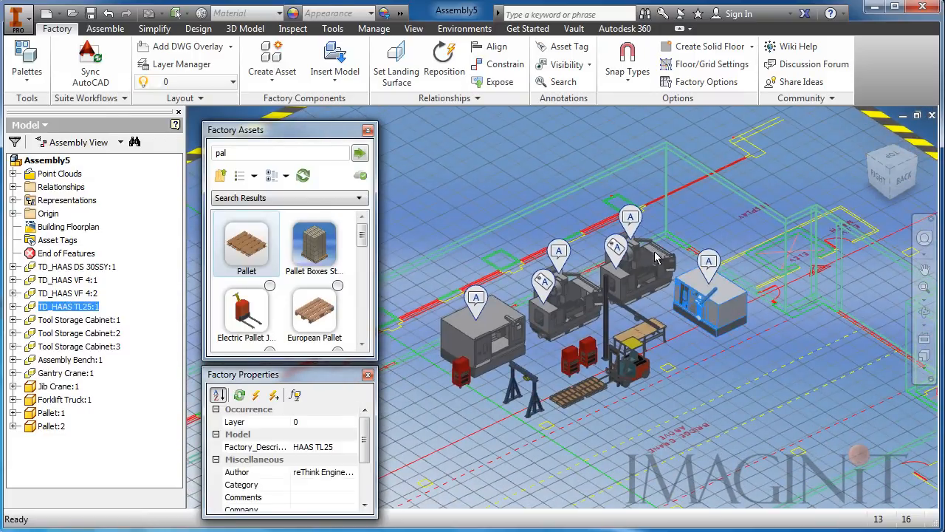
ctrl+click(638, 270)
ctrl+click(563, 303)
ctrl+click(507, 329)
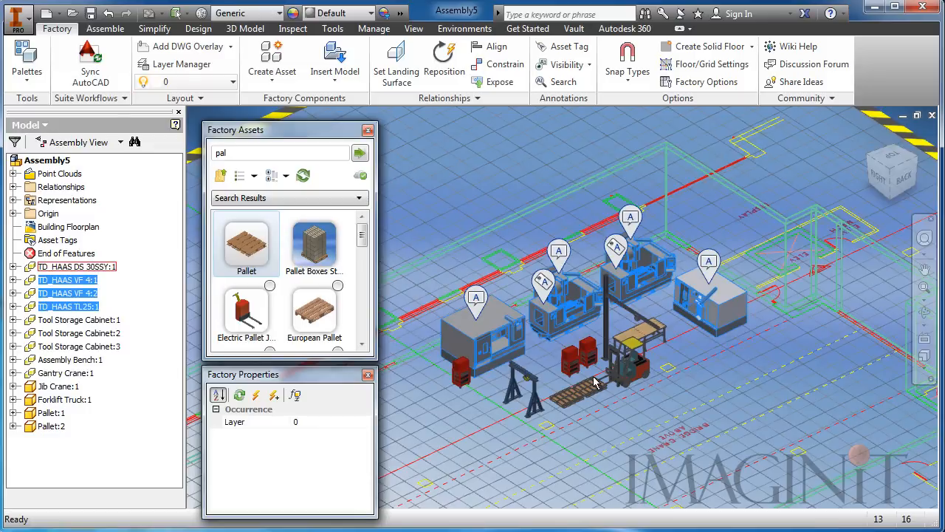
click(181, 83)
click(175, 116)
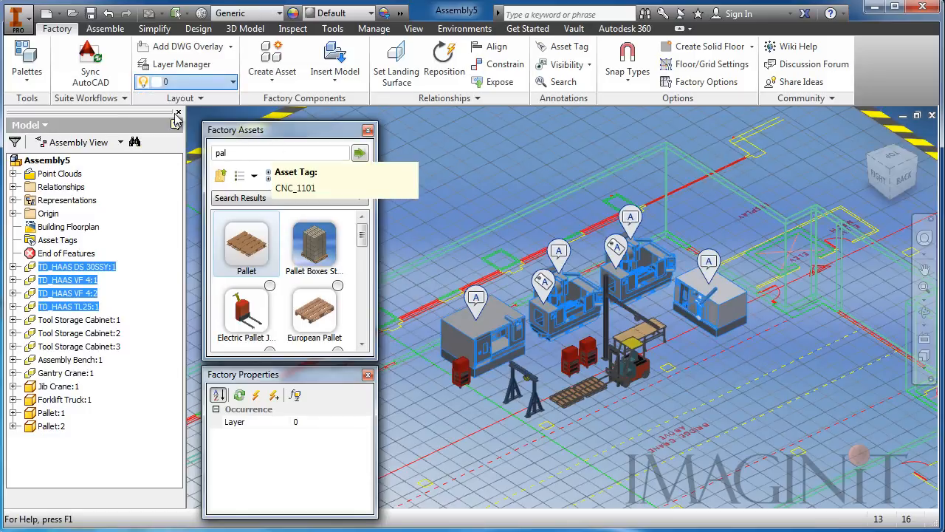
click(477, 166)
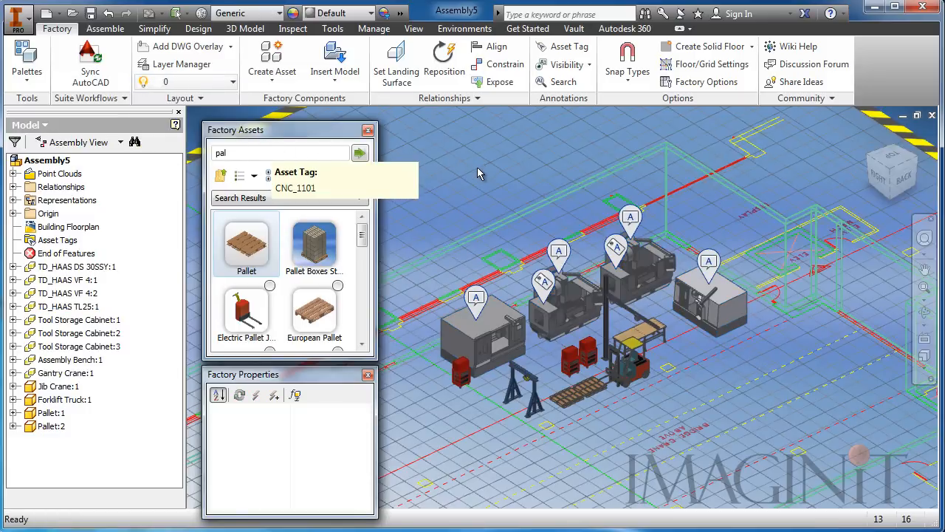
Select the assembly bench and the three tool storage cabinets together and assign them to the red Layer1 layer
click(637, 338)
ctrl+click(588, 351)
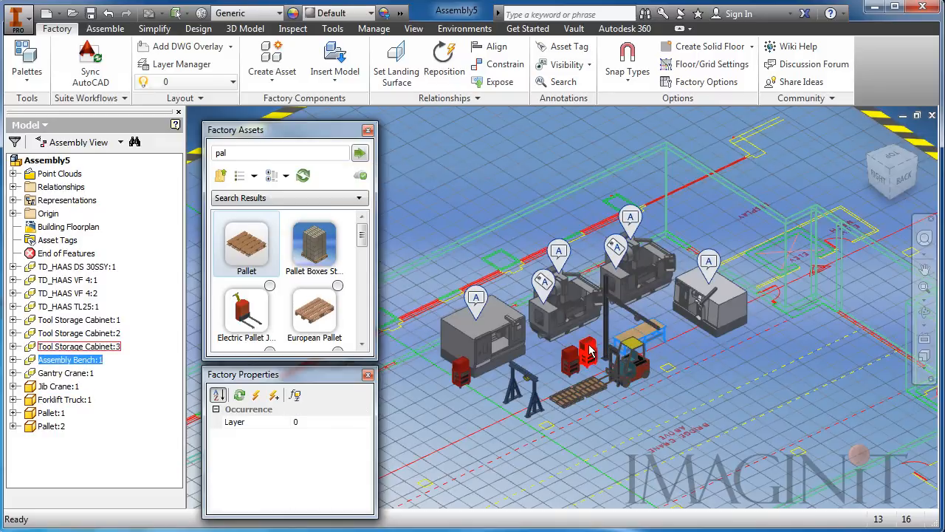
ctrl+click(572, 360)
ctrl+click(454, 374)
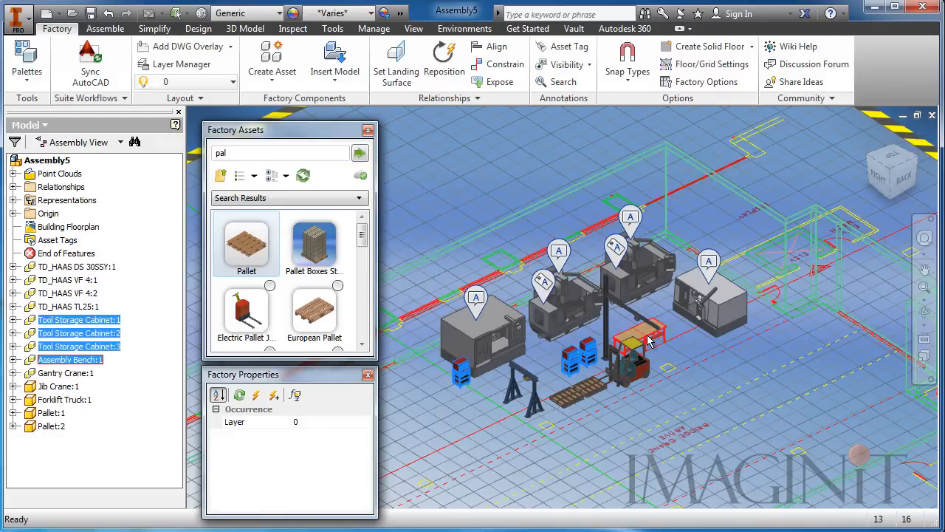
click(196, 82)
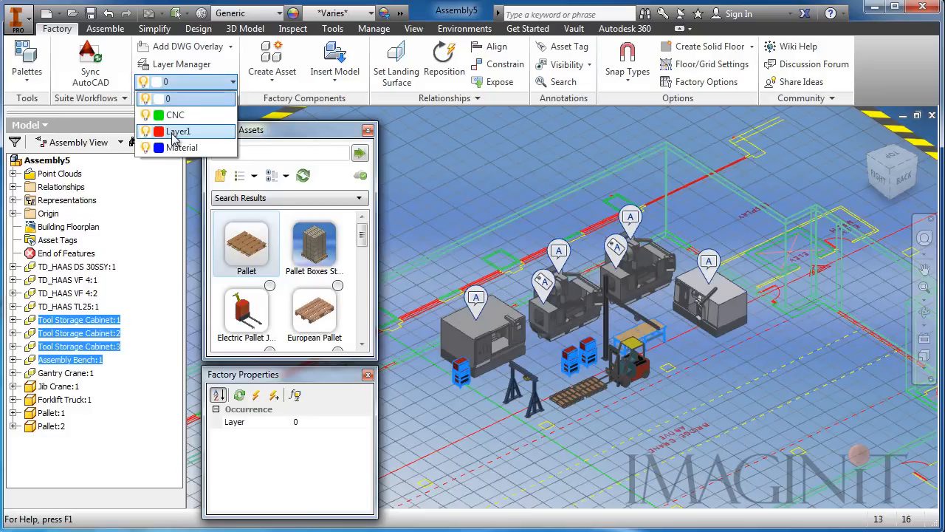
click(178, 132)
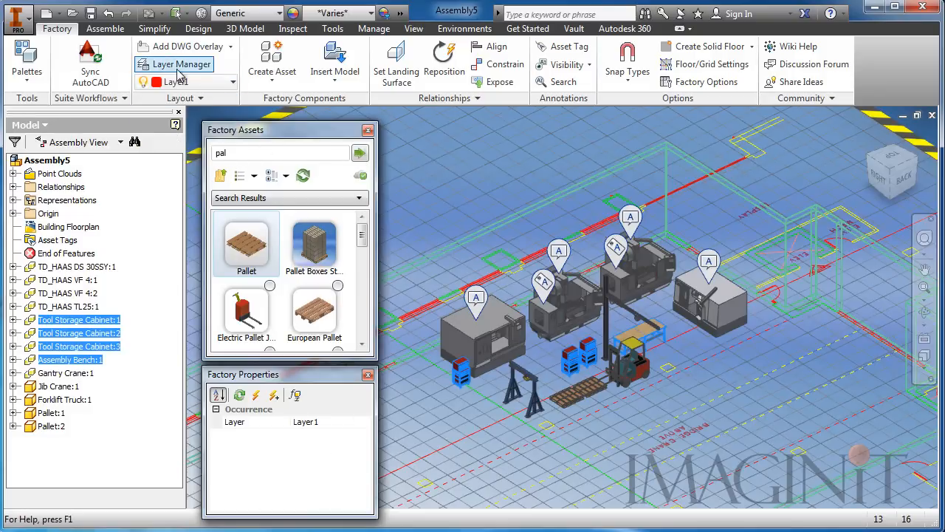
Make Layer1 current in the Layer Manager, rename it Tooling, and accept the changes
click(174, 64)
click(241, 204)
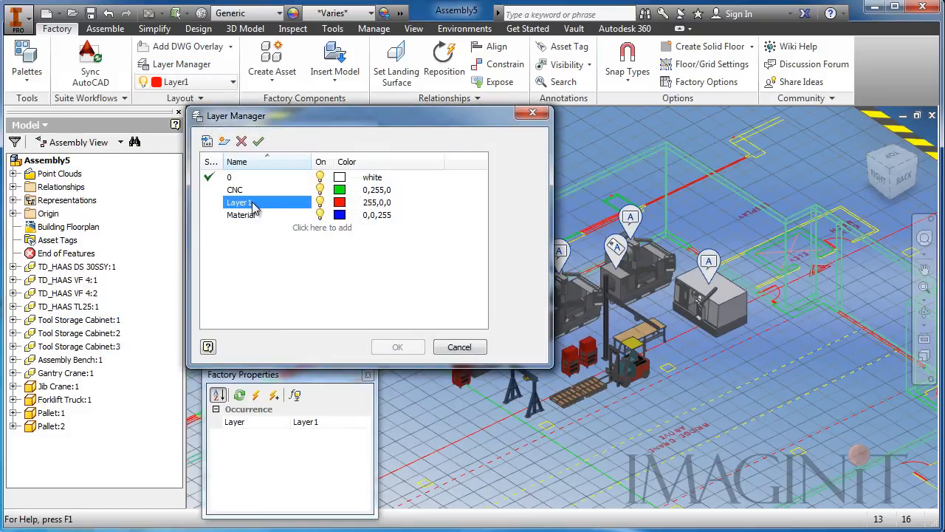
double_click(247, 207)
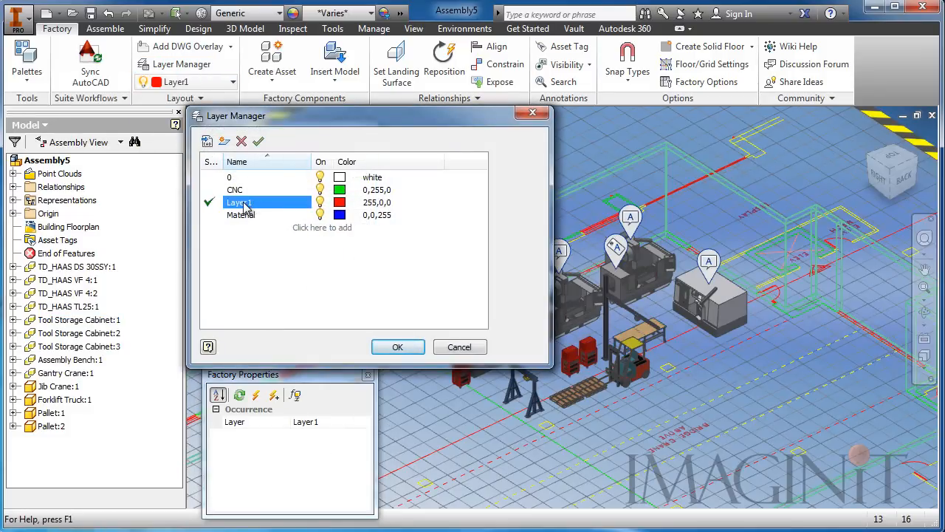
click(248, 204)
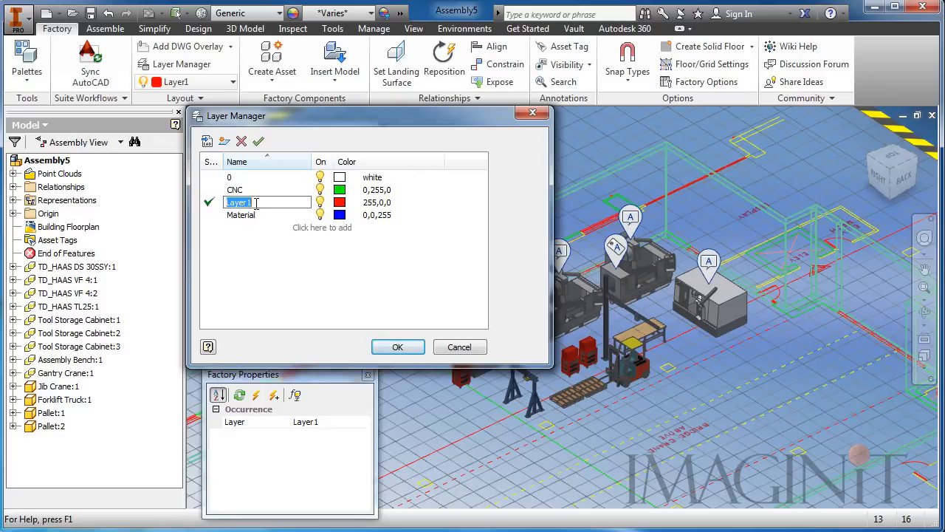
text(Tooling)
key(Return)
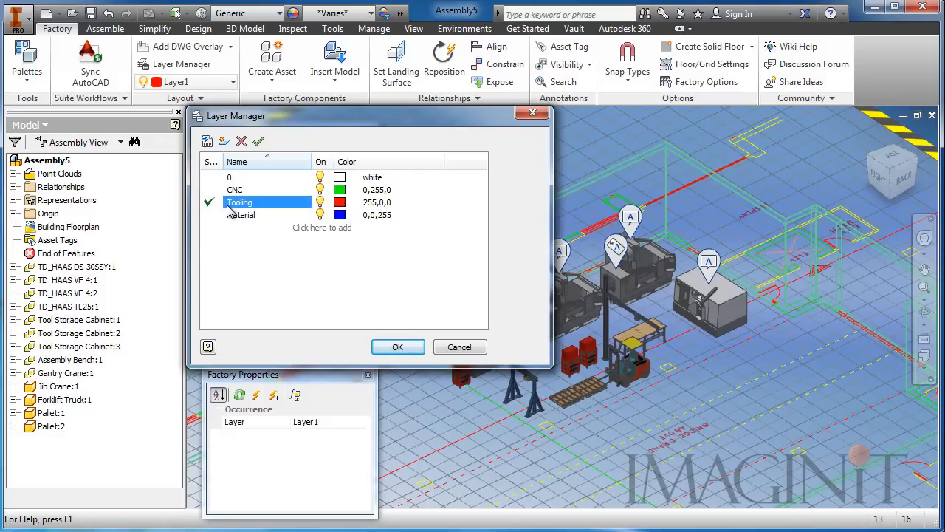
click(398, 352)
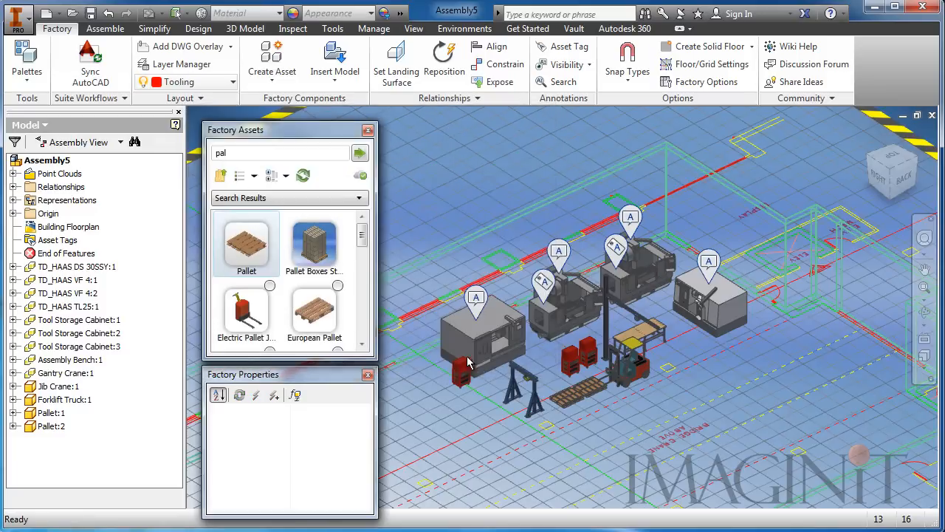
Check the layer assigned to the tool storage cabinets and bench, clear the selection, and make layer 0 current
click(589, 352)
ctrl+click(572, 361)
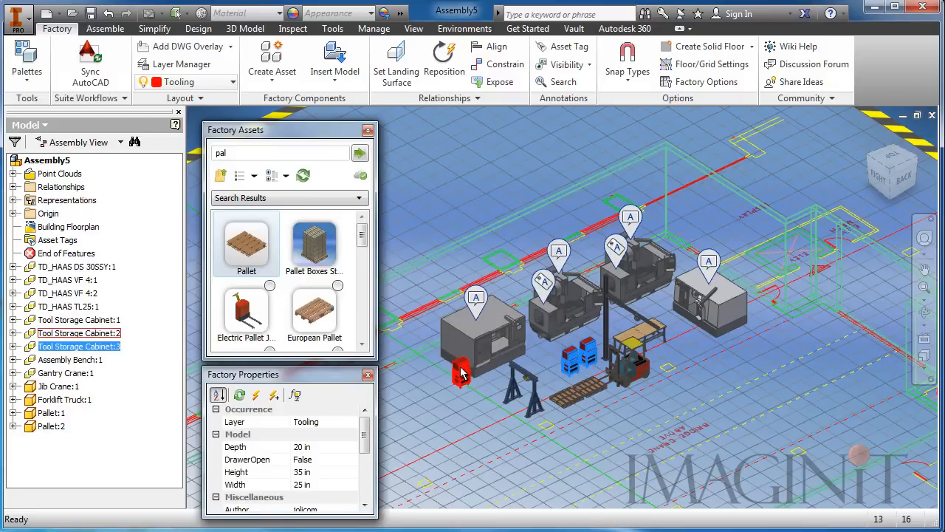
ctrl+click(460, 373)
ctrl+click(629, 341)
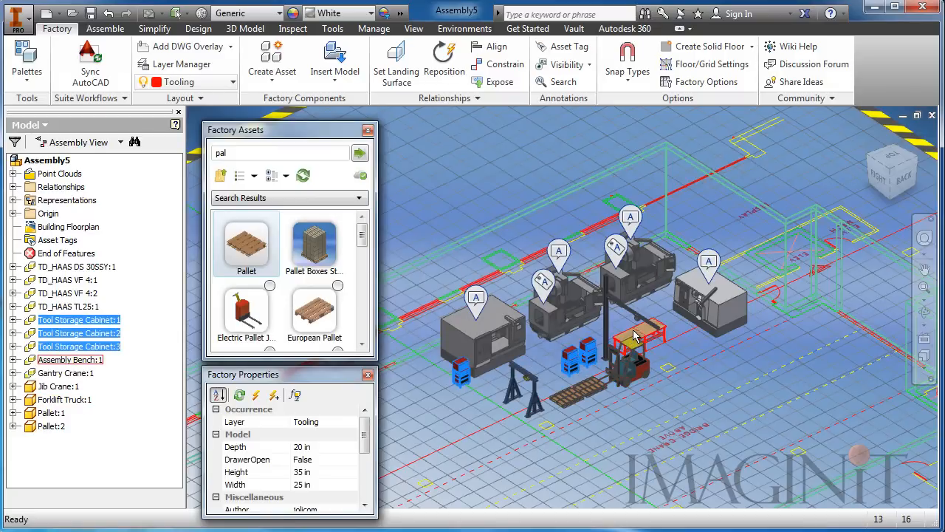
key(Escape)
click(203, 82)
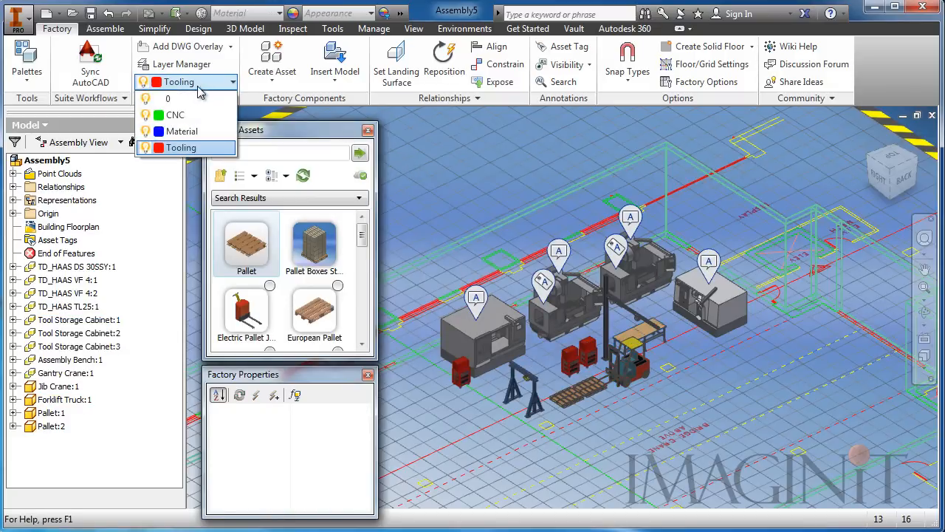
click(171, 98)
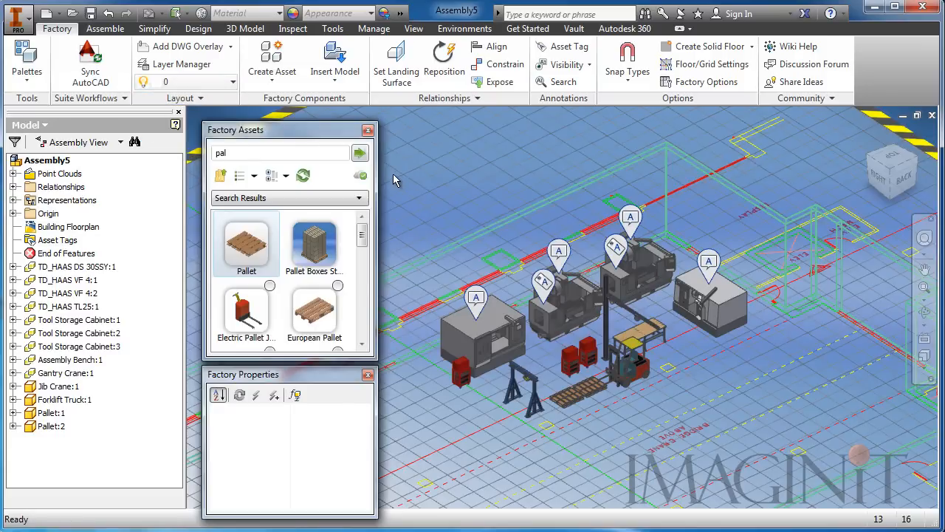
Select the forklift, both pallets, gantry crane, and jib crane, assign them to the Material layer, and clear the selection
ctrl+click(629, 365)
ctrl+click(587, 388)
ctrl+click(568, 399)
ctrl+click(530, 397)
ctrl+click(610, 334)
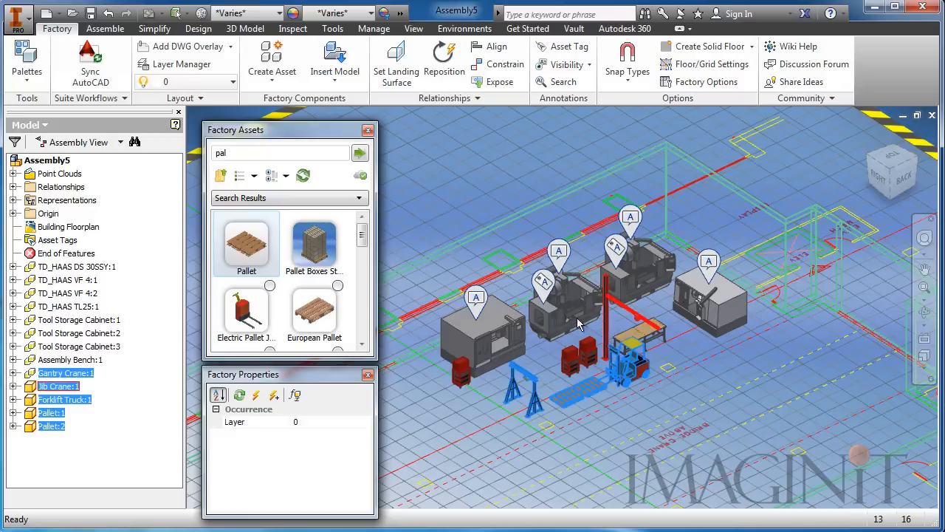
click(205, 83)
click(180, 130)
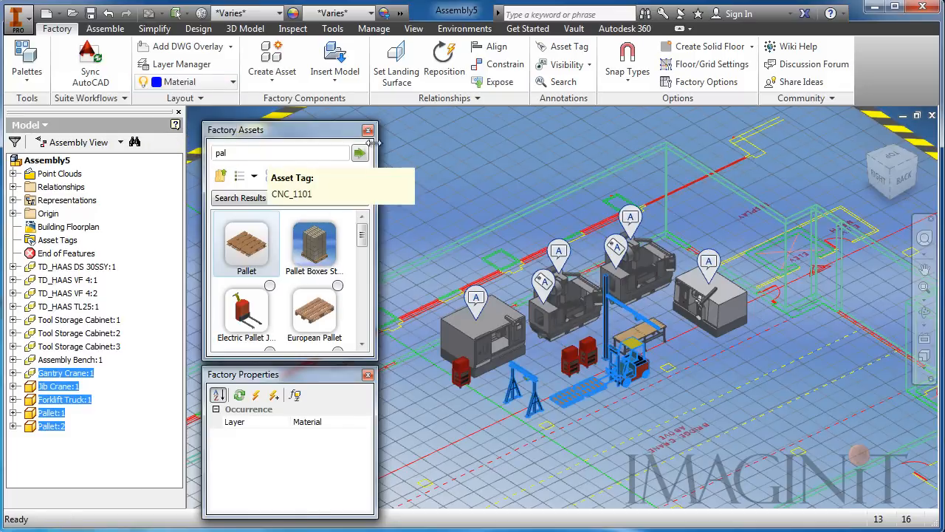
key(Escape)
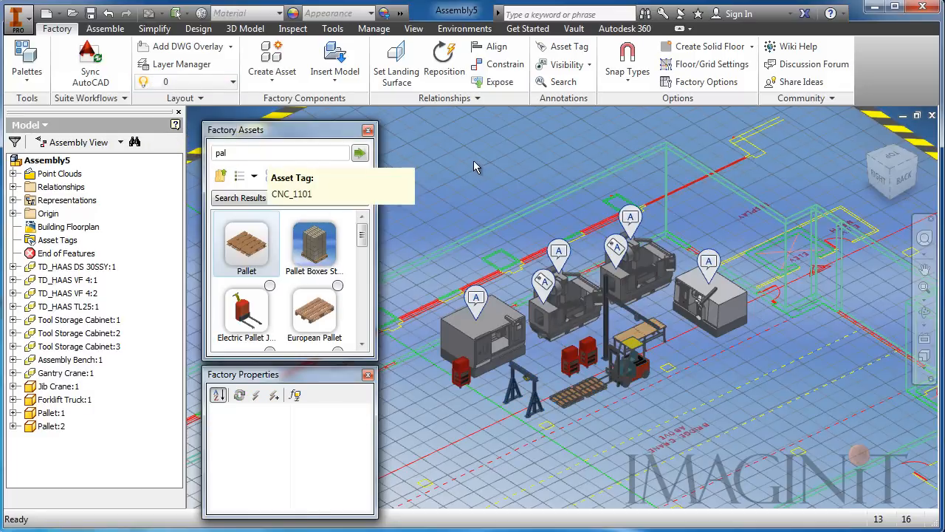
Switch the CNC, Material, and Tooling layers off and back on one at a time to check their contents
click(231, 82)
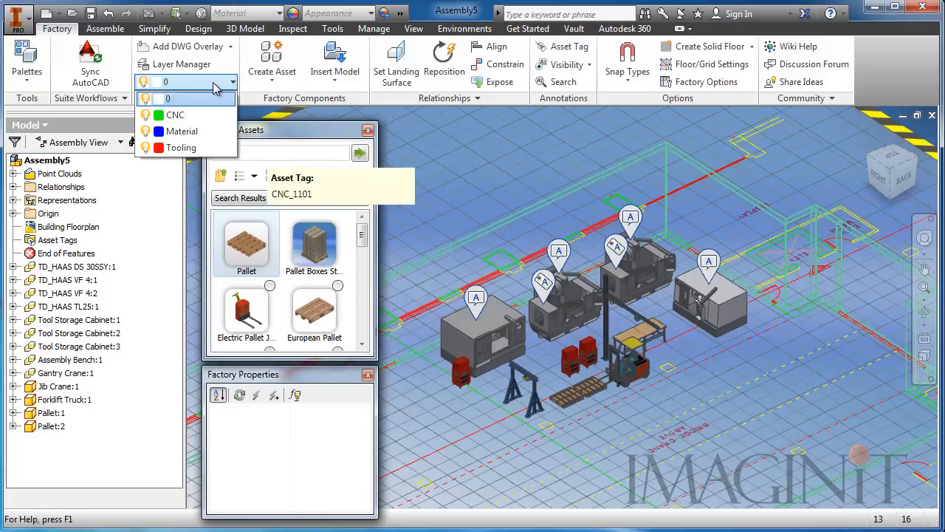
click(145, 116)
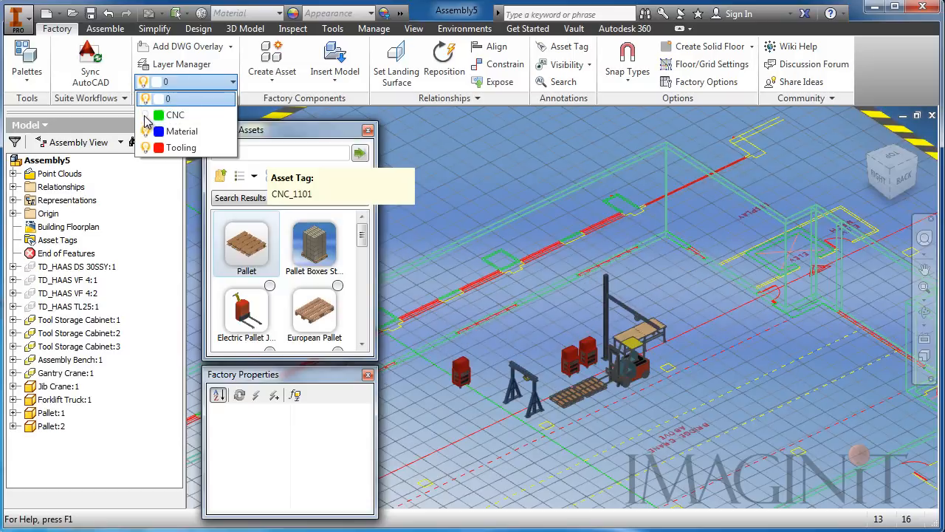
click(145, 115)
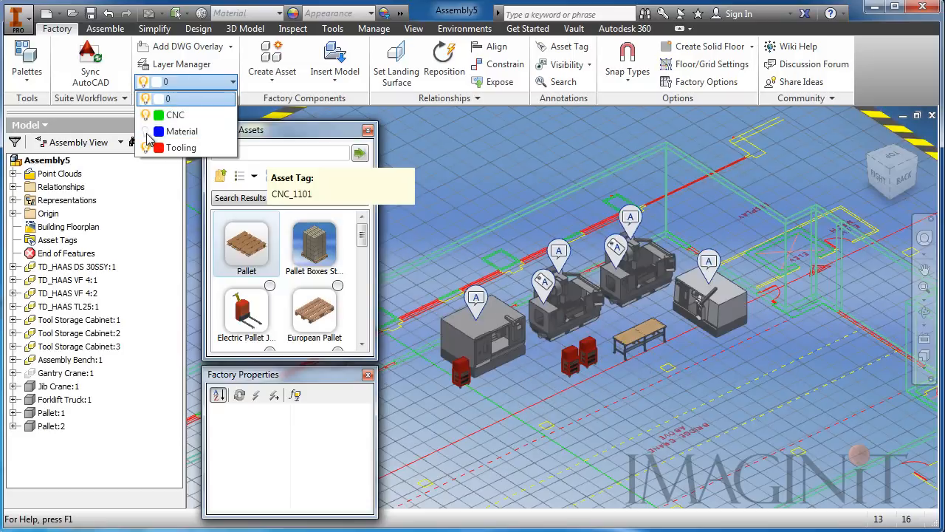
click(145, 148)
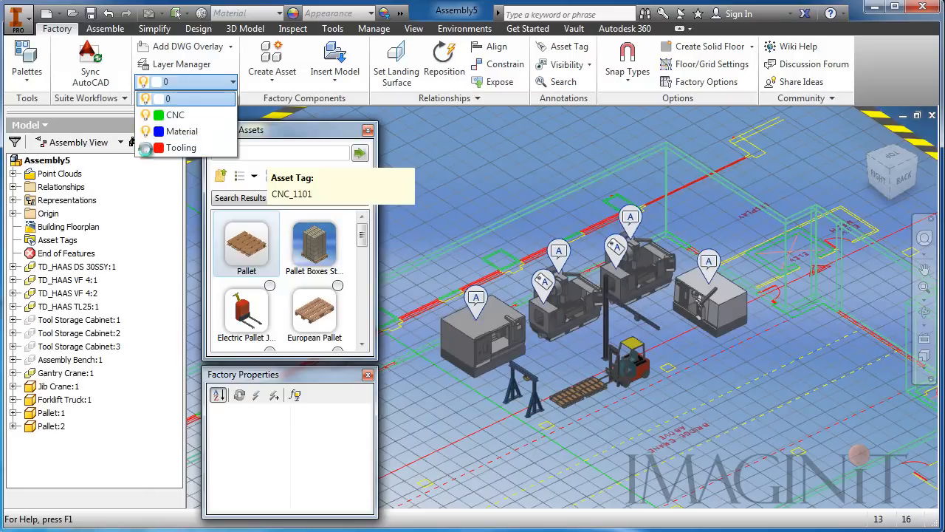
click(145, 147)
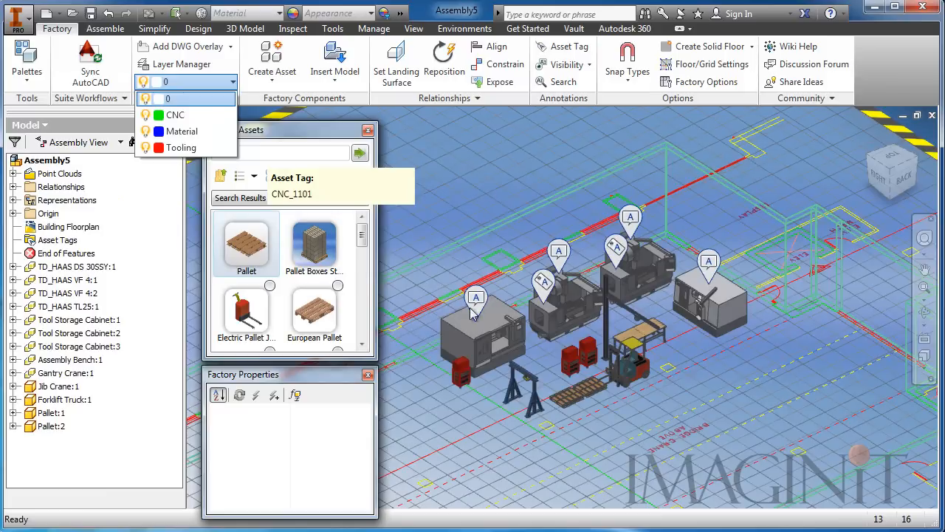
click(442, 188)
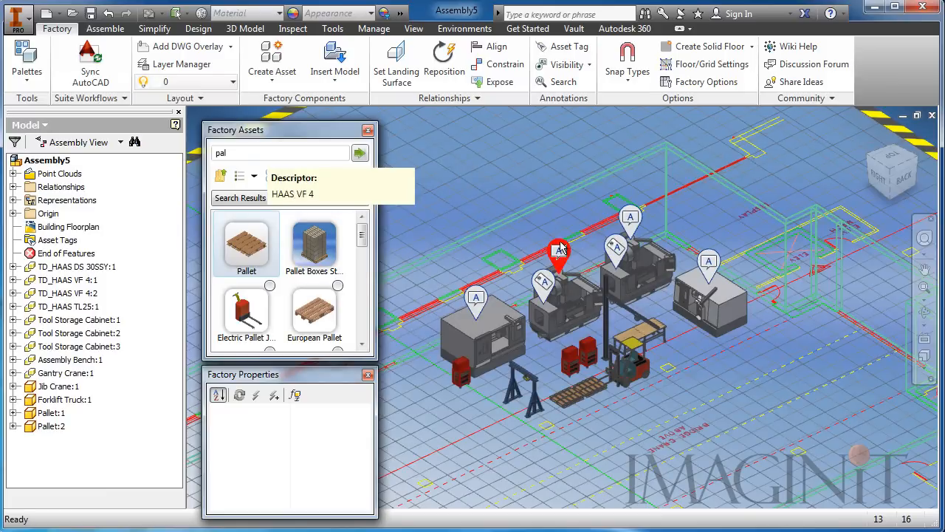
Save the assembly as Sample.iam in the New Exercises folder, replacing the existing file
middle_drag(628, 409, 617, 393)
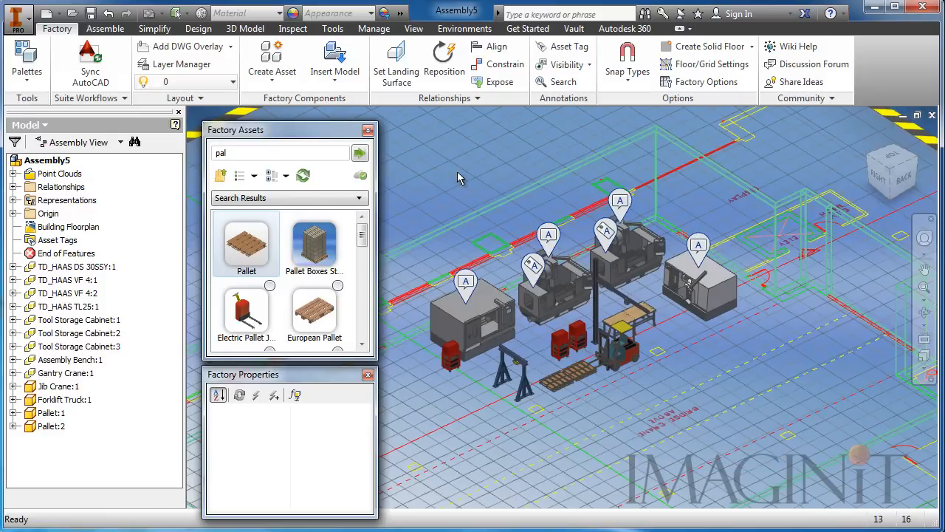
middle_drag(628, 459, 633, 452)
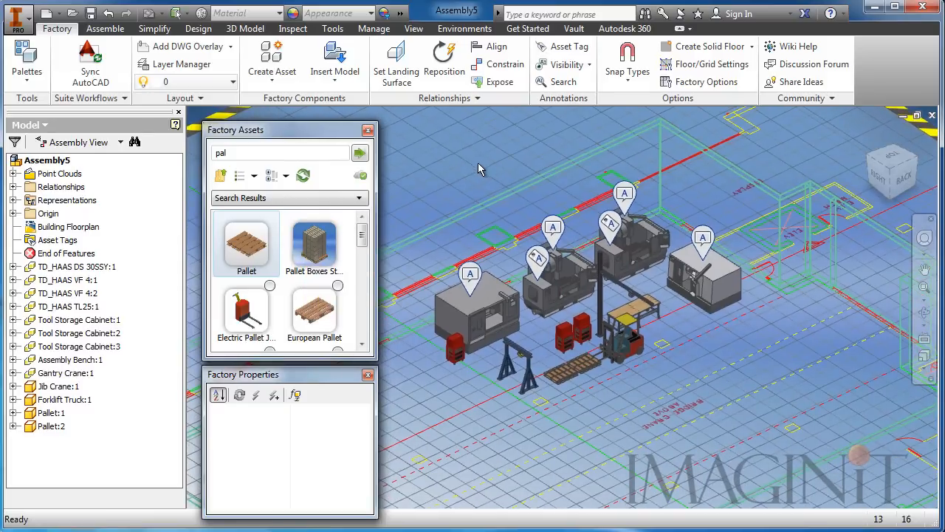
click(91, 13)
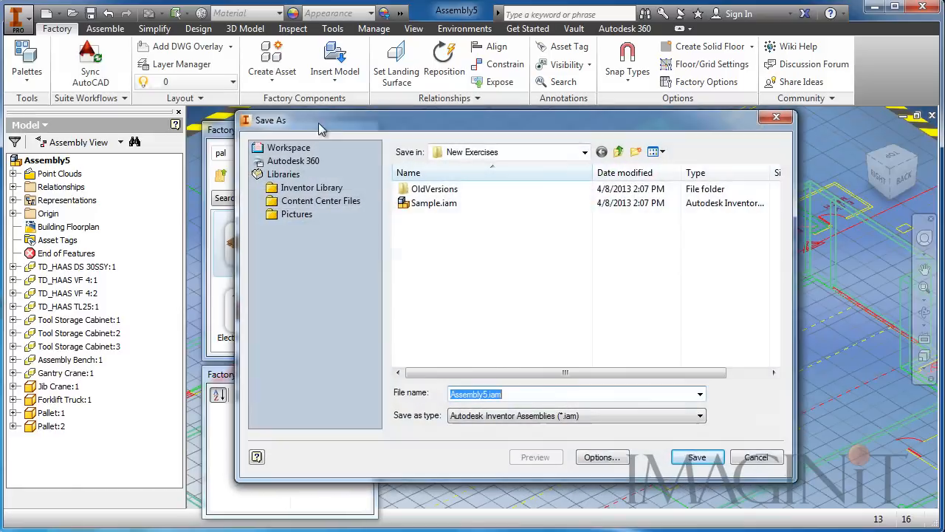
click(428, 204)
click(703, 460)
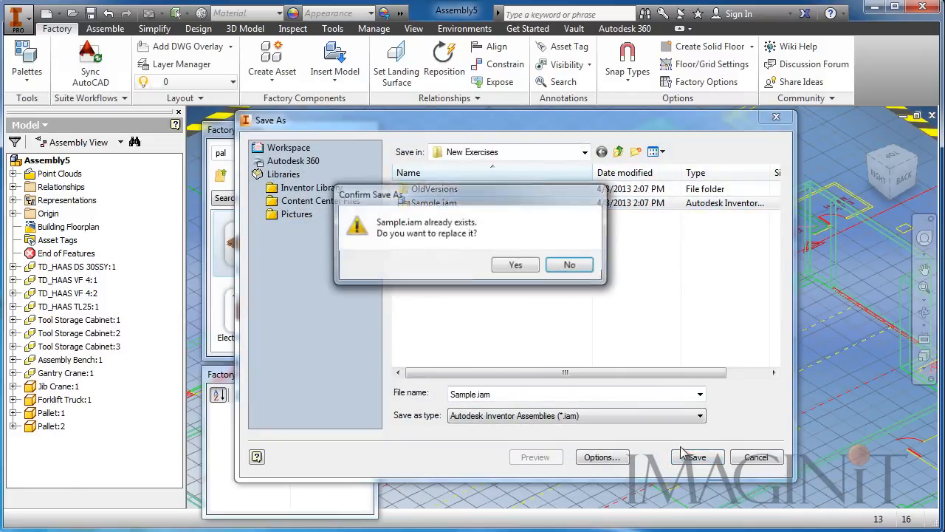
click(506, 269)
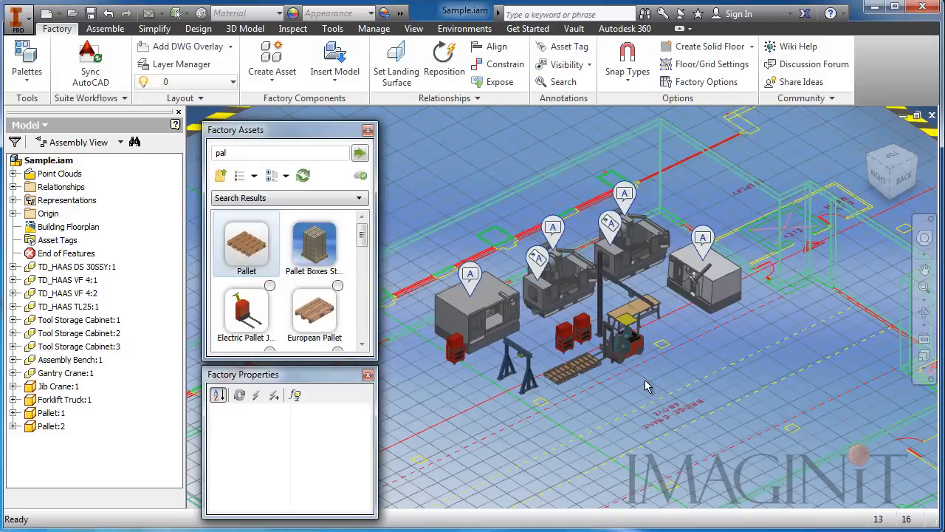
Sync the factory layout to AutoCAD and open the generated Sample.dwg there
click(90, 66)
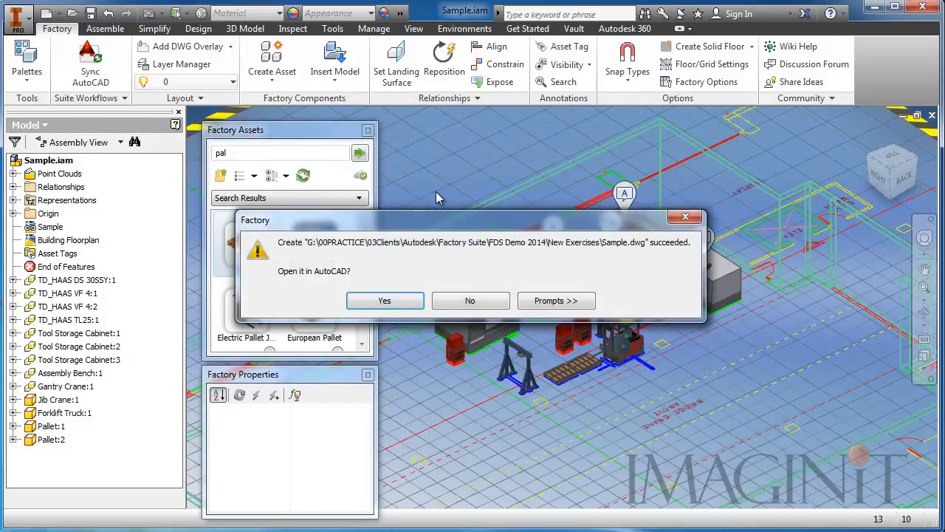
click(384, 300)
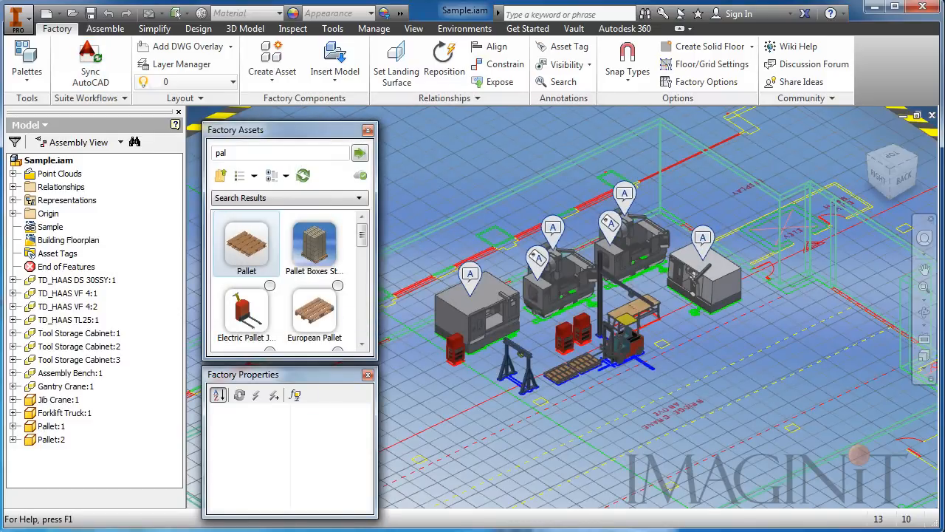
Rotate the top view 90 degrees clockwise and examine the machine and equipment blocks by layer color in the floor plan
scroll(450, 329, up, 4)
scroll(439, 330, up, 3)
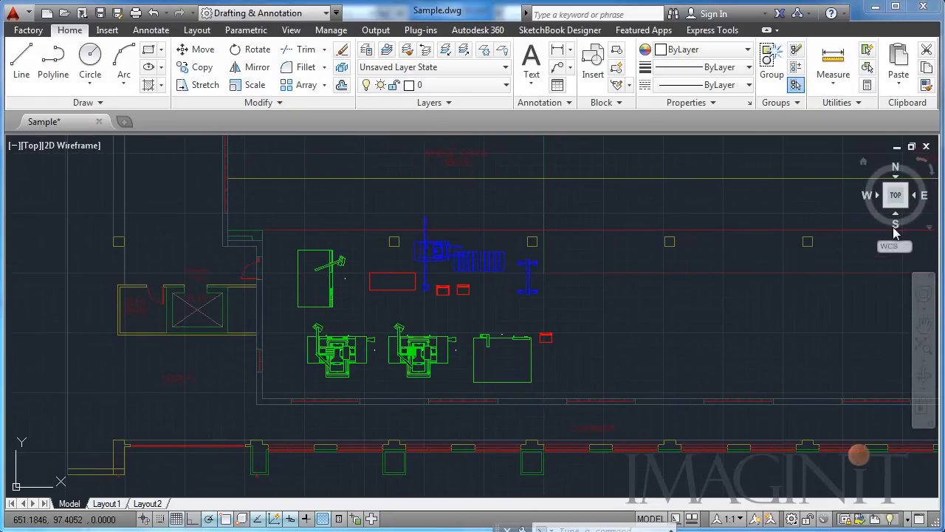
click(929, 171)
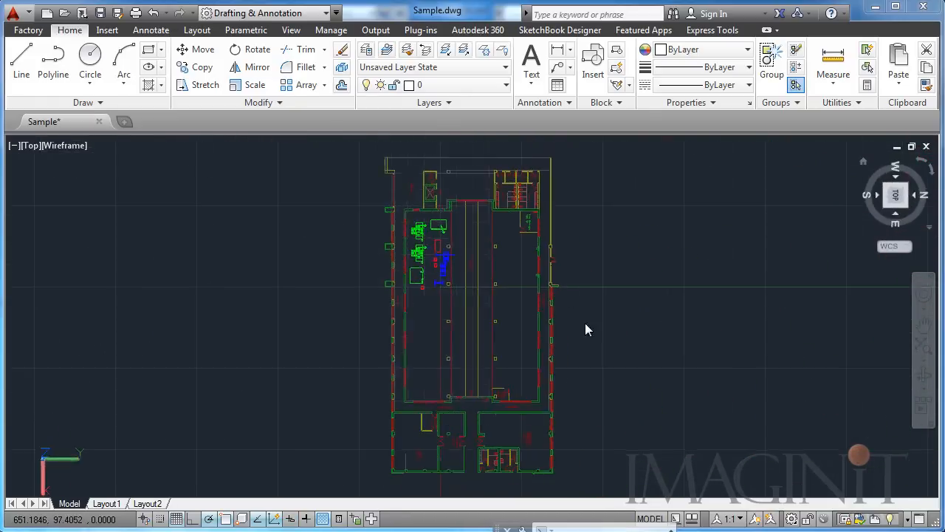
scroll(443, 264, up, 6)
mouse_move(435, 292)
middle_down()
mouse_move(424, 298)
mouse_move(423, 352)
middle_up()
mouse_move(386, 432)
middle_down()
mouse_move(391, 400)
mouse_move(374, 372)
mouse_move(401, 328)
mouse_move(403, 233)
middle_up()
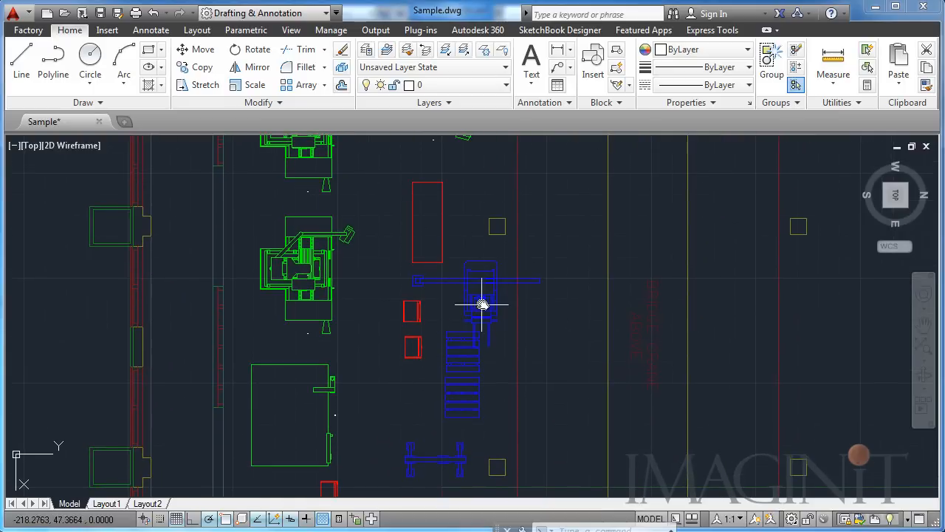
middle_drag(401, 432, 433, 321)
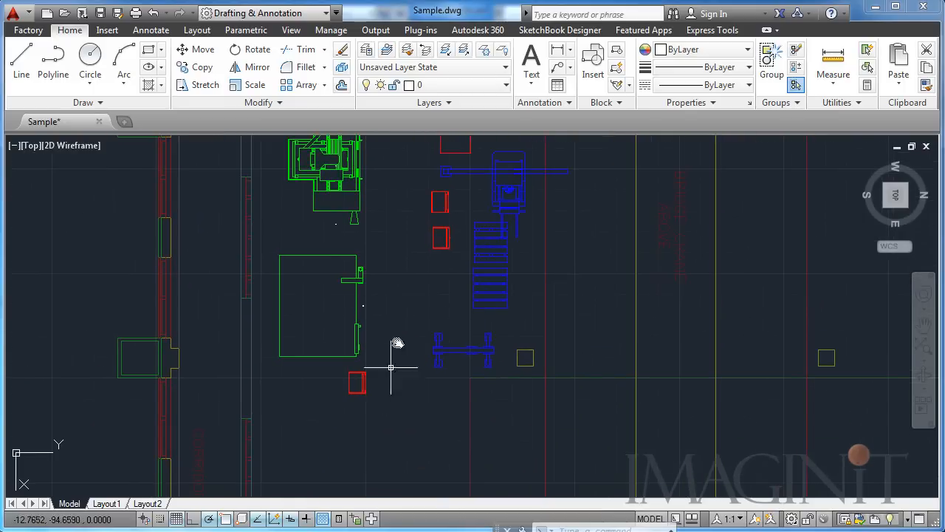
middle_drag(385, 377, 372, 431)
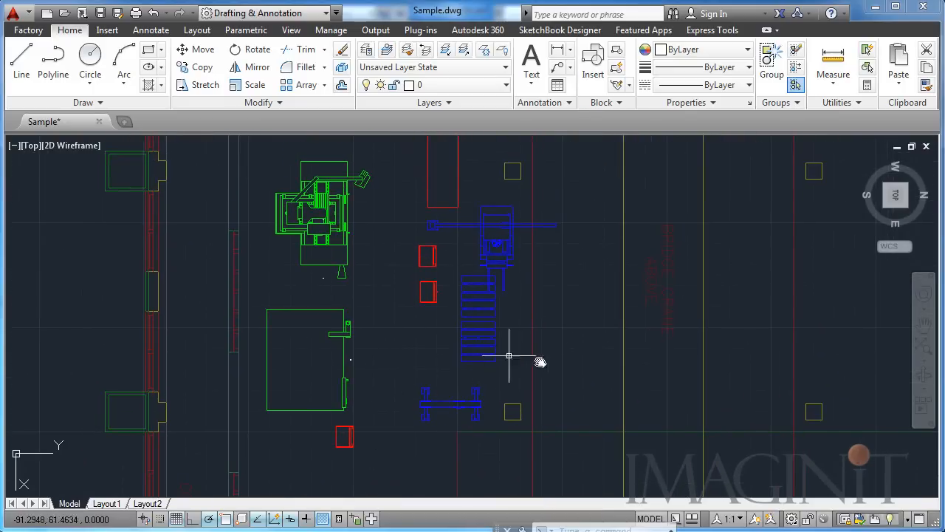
scroll(322, 273, up, 10)
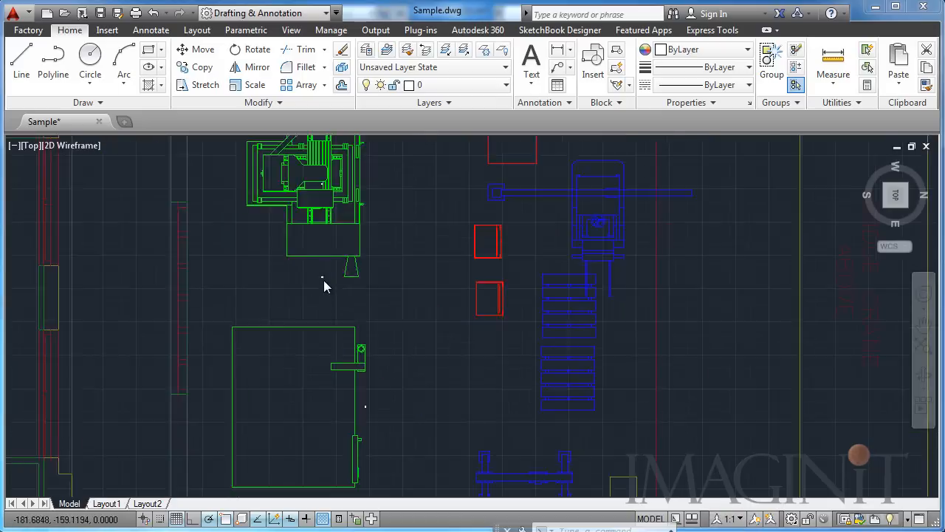
Set the drawing's annotation scale to 1/4" = 1'-0" for the equipment labels
scroll(319, 266, down, 10)
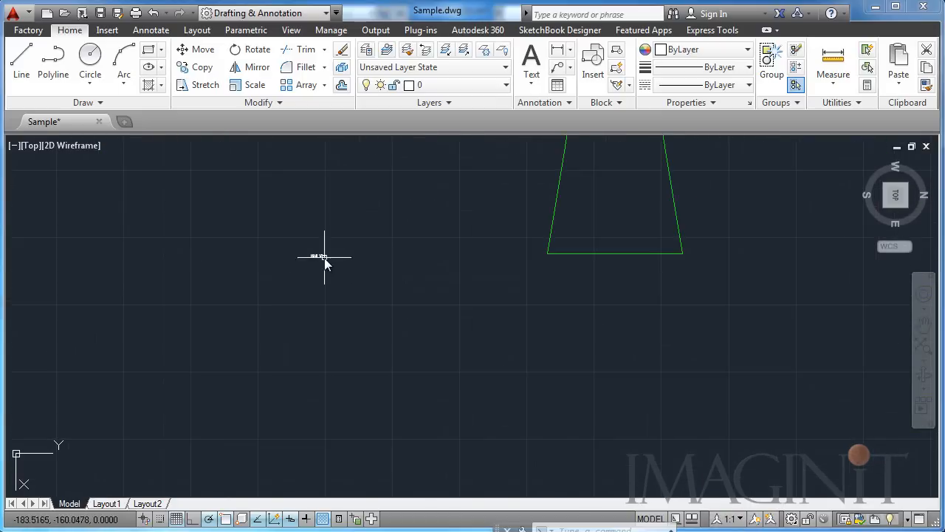
middle_drag(362, 263, 368, 314)
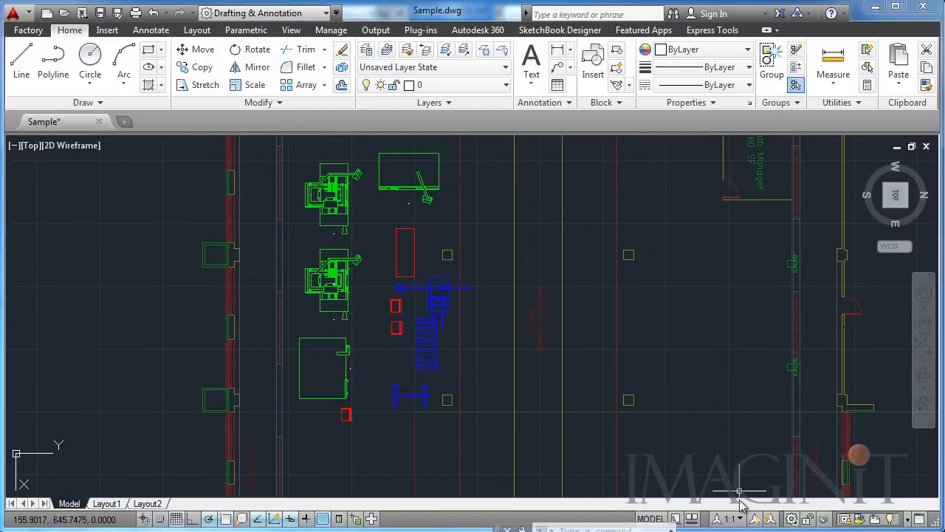
click(741, 519)
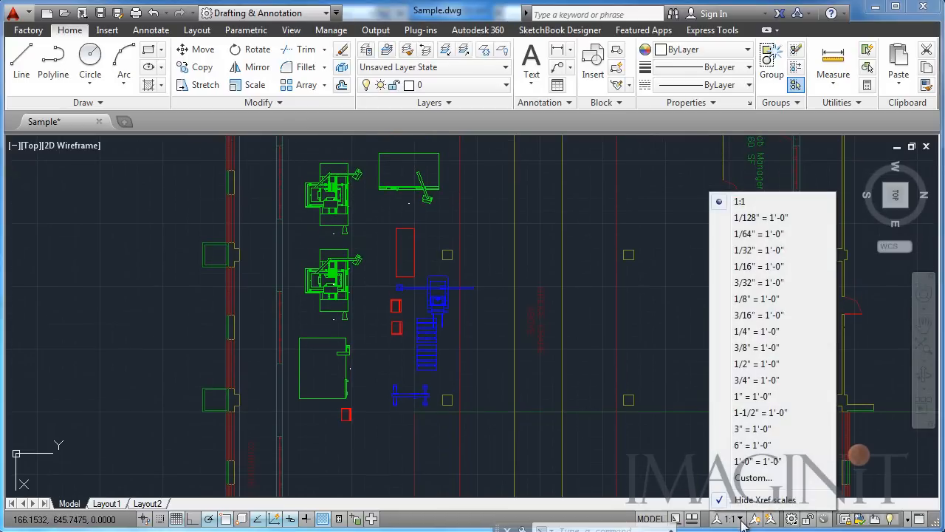
click(764, 331)
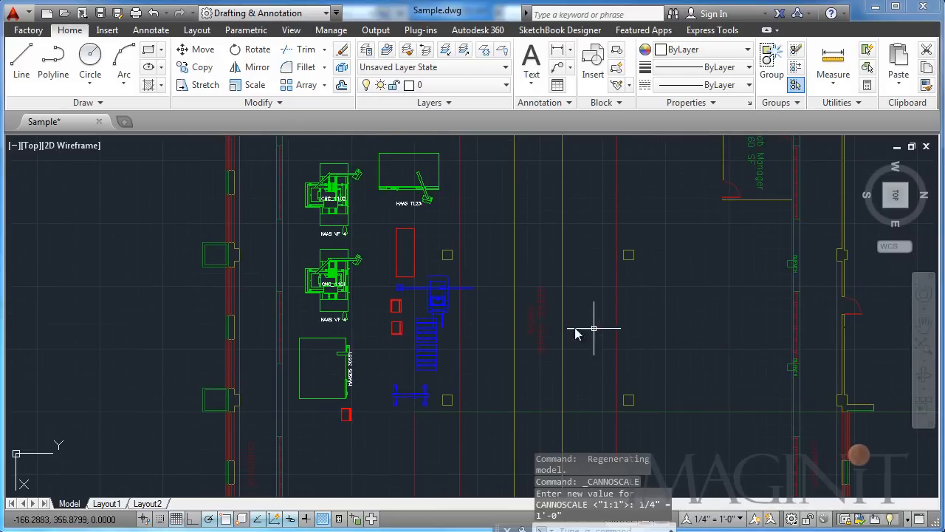
Move the vertical HAAS DS 30SSY label slightly away from its machine outline
scroll(350, 337, up, 5)
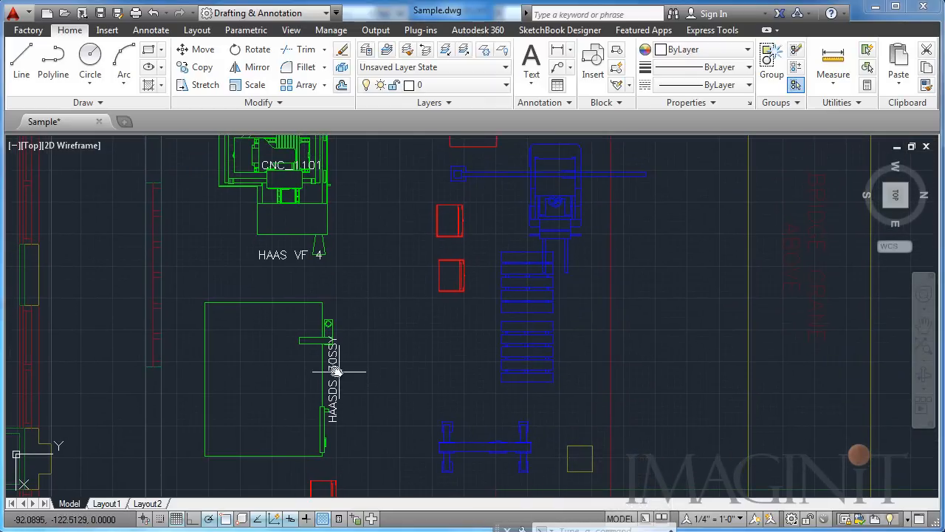
click(334, 369)
scroll(362, 392, up, 2)
click(316, 371)
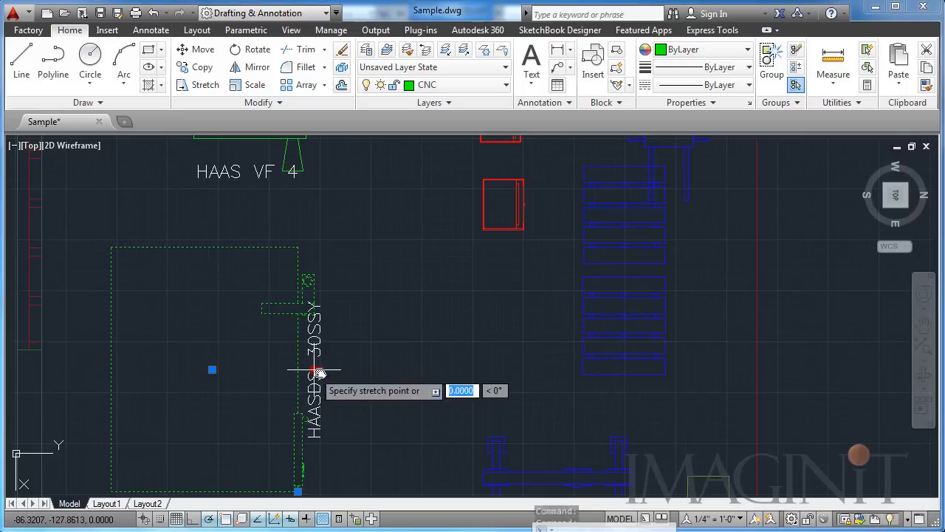
click(333, 367)
key(Escape)
Move the HAAS VF 4 and CNC_1101 labels off their machine and stack them in the open space beside it
middle_drag(360, 206, 373, 394)
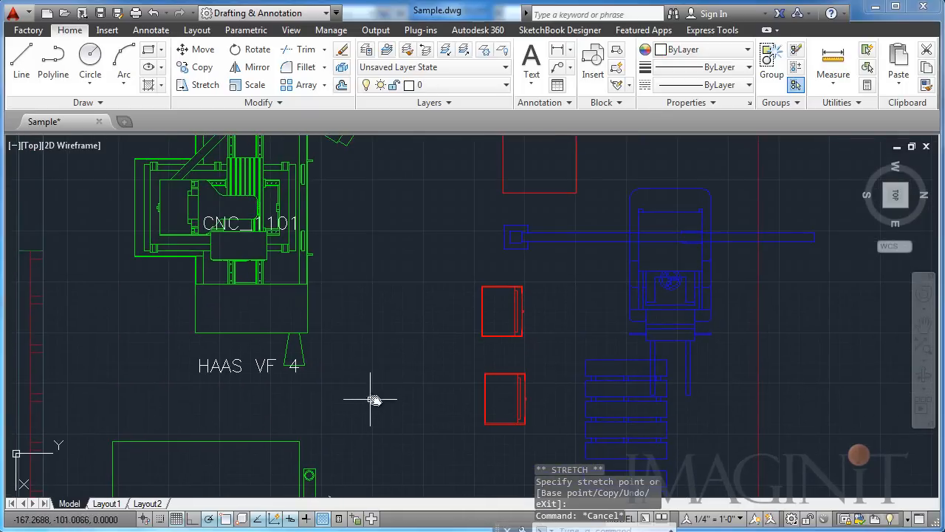
click(237, 366)
click(246, 365)
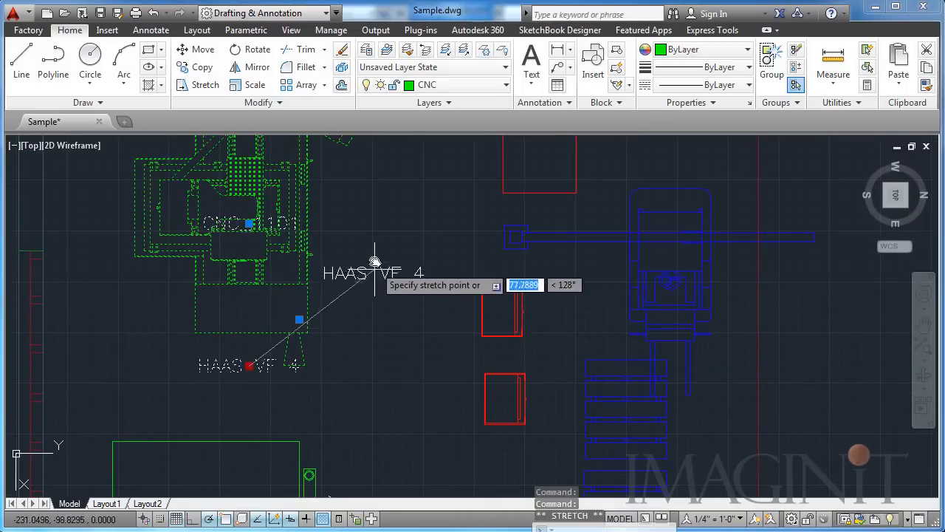
click(369, 257)
click(250, 223)
key(Escape)
key(Escape)
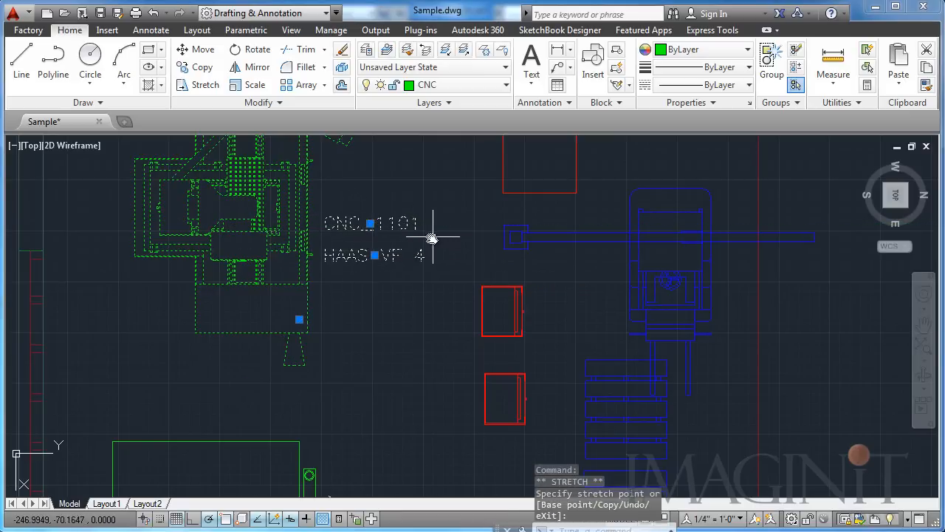
Move the other HAAS VF 4 label and its CNC_1102 tag into the open space beside their machine
mouse_move(411, 207)
middle_down()
mouse_move(401, 495)
mouse_move(351, 531)
middle_up()
click(145, 347)
click(189, 345)
click(318, 273)
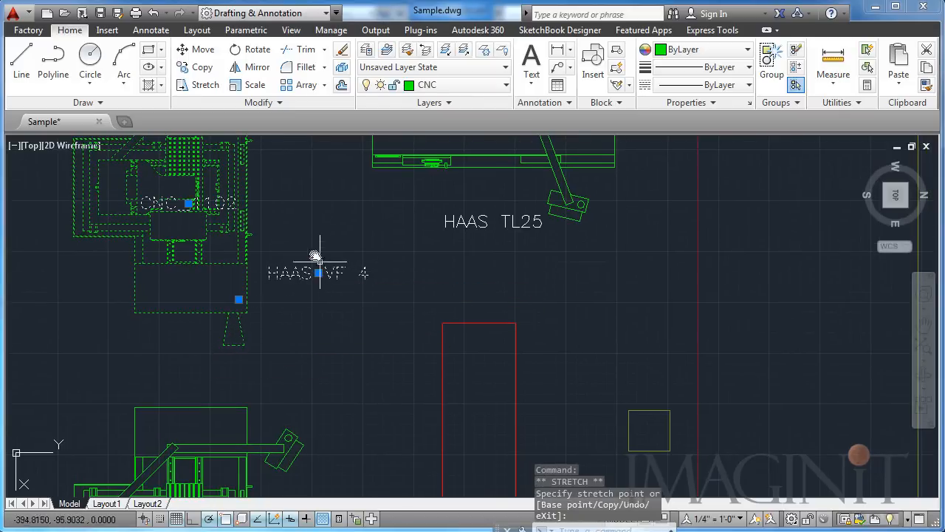
click(315, 246)
key(Escape)
Try a text rotation of 180 degrees on the CNC_1102 asset tag
middle_drag(324, 326, 320, 403)
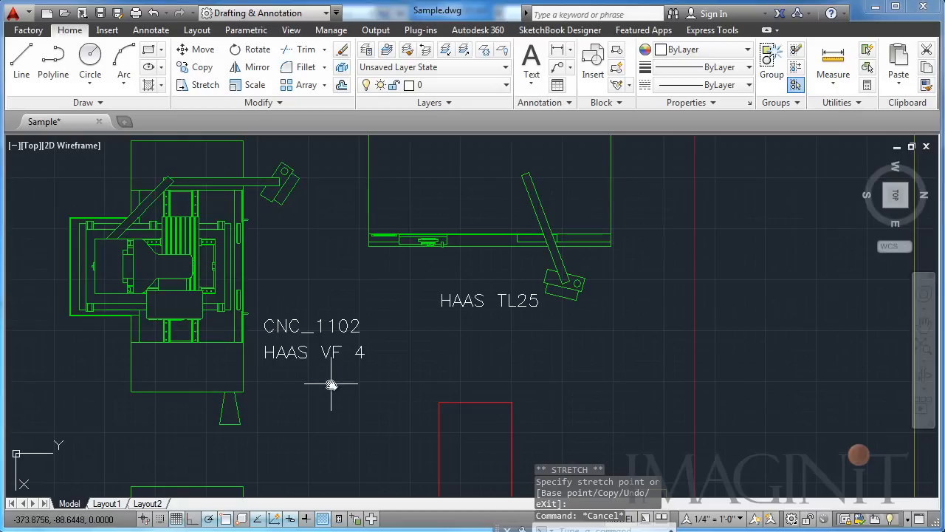
click(299, 352)
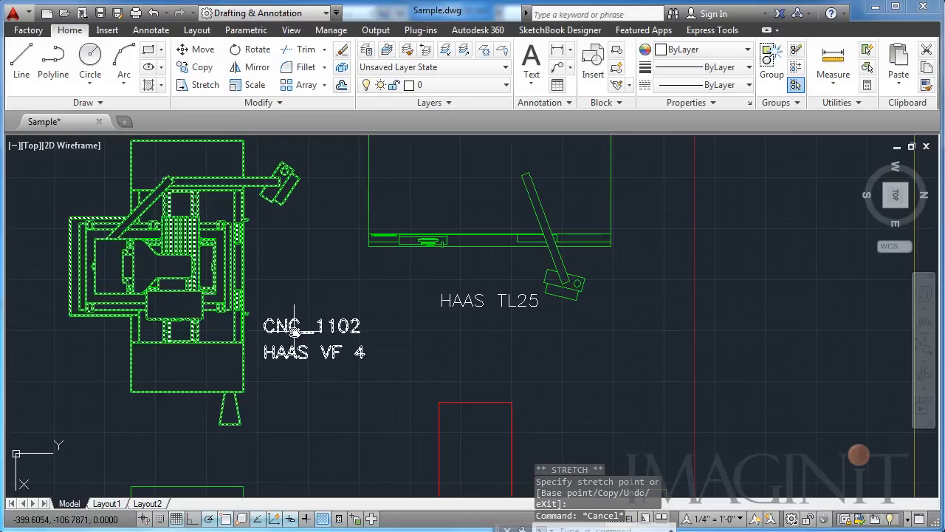
double_click(299, 352)
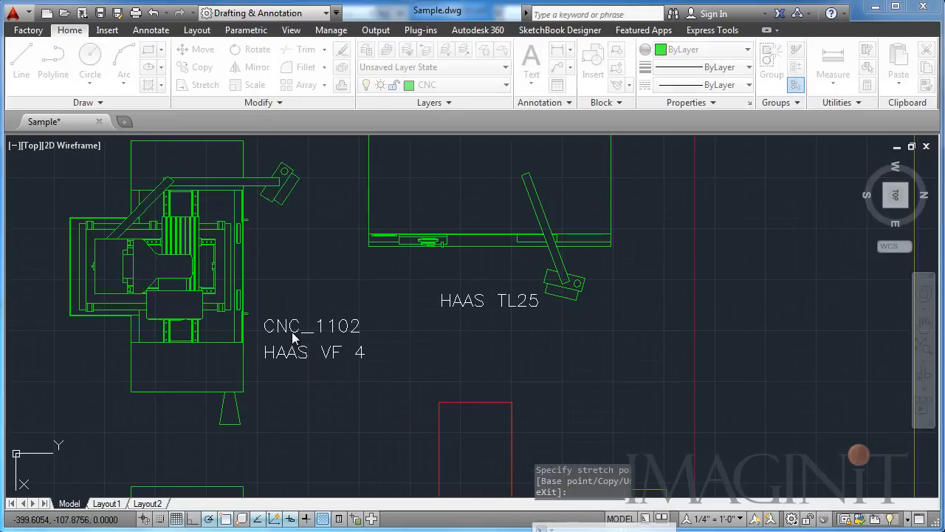
click(519, 227)
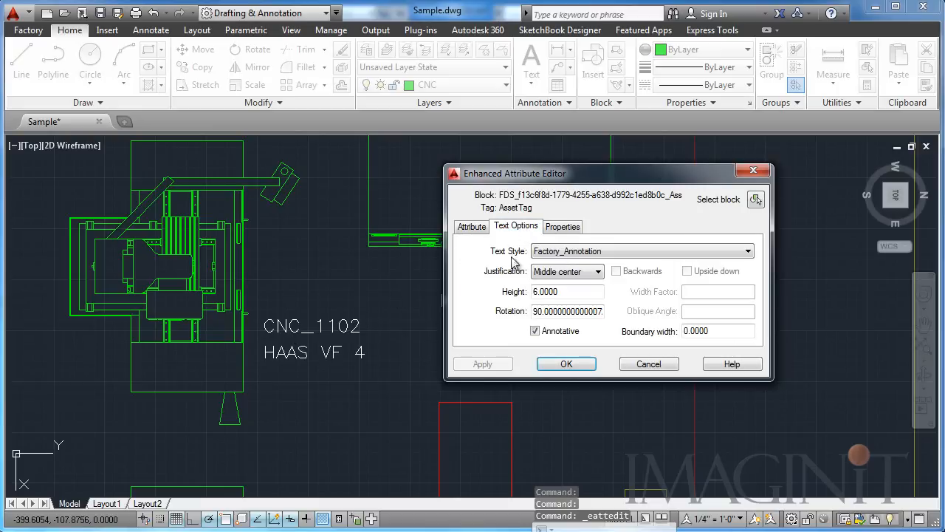
double_click(537, 310)
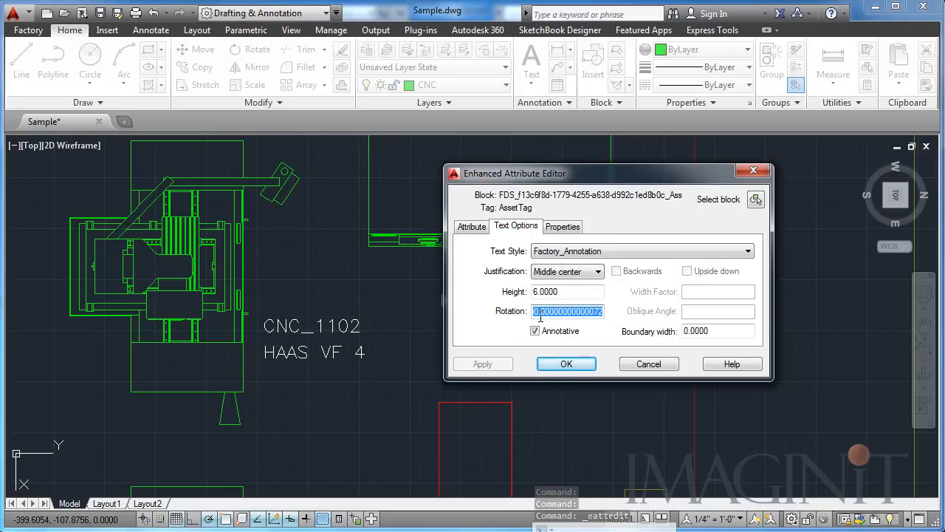
text(18)
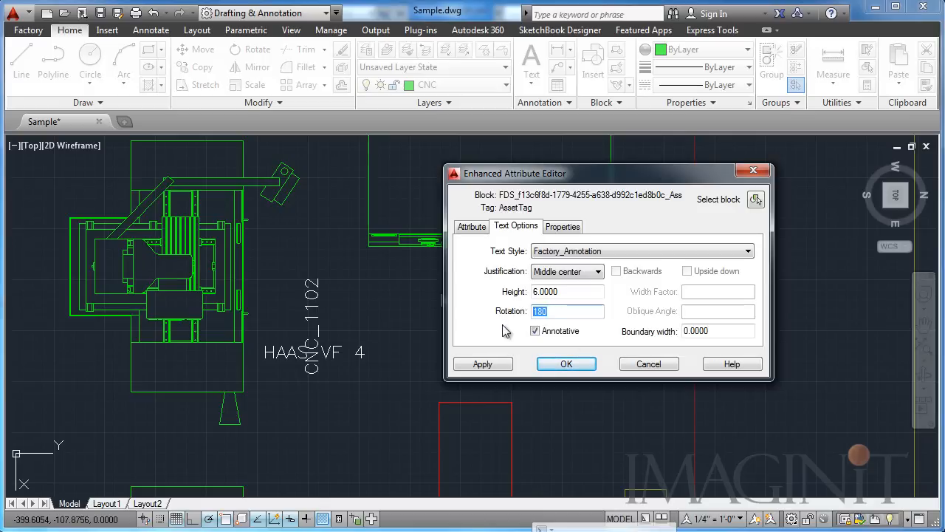
click(482, 364)
click(586, 365)
Move the HAAS TL25 label closer to the edge of its machine
mouse_move(460, 374)
middle_down()
mouse_move(412, 276)
mouse_move(483, 381)
middle_up()
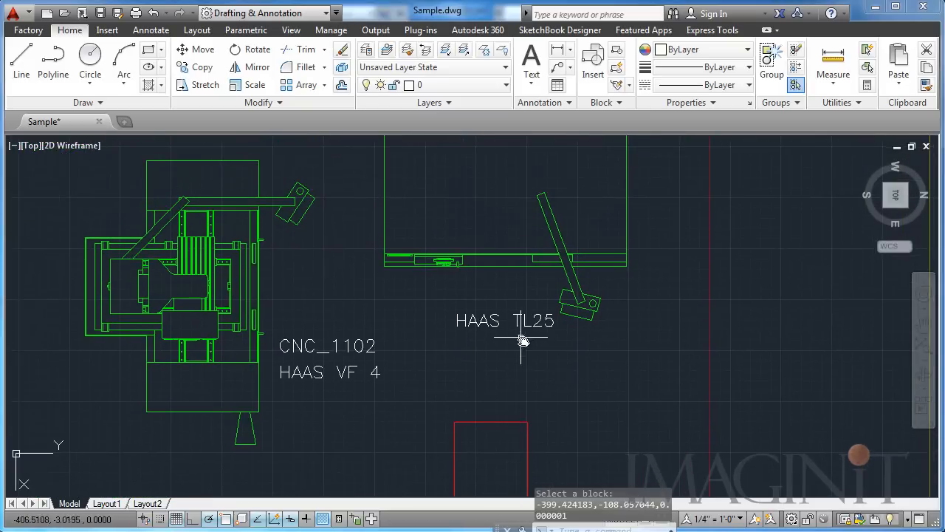
click(507, 339)
click(468, 308)
click(505, 319)
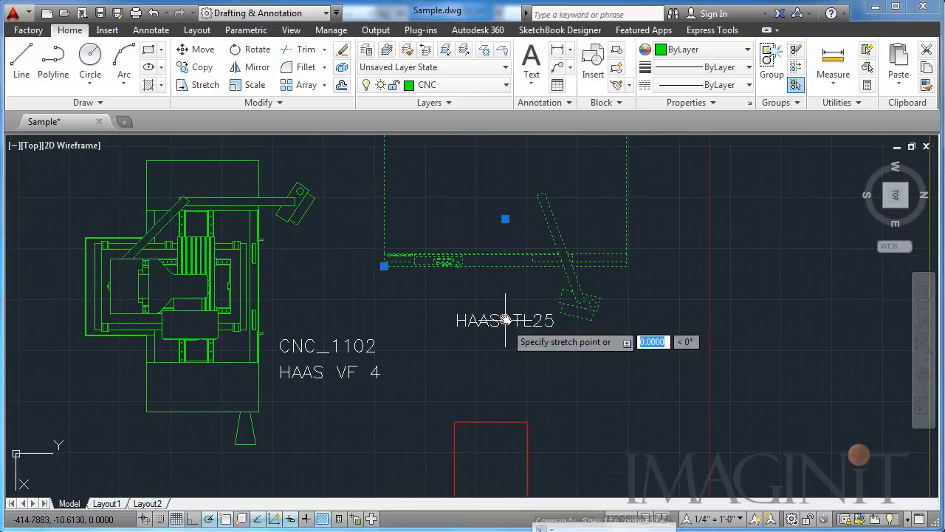
key(Escape)
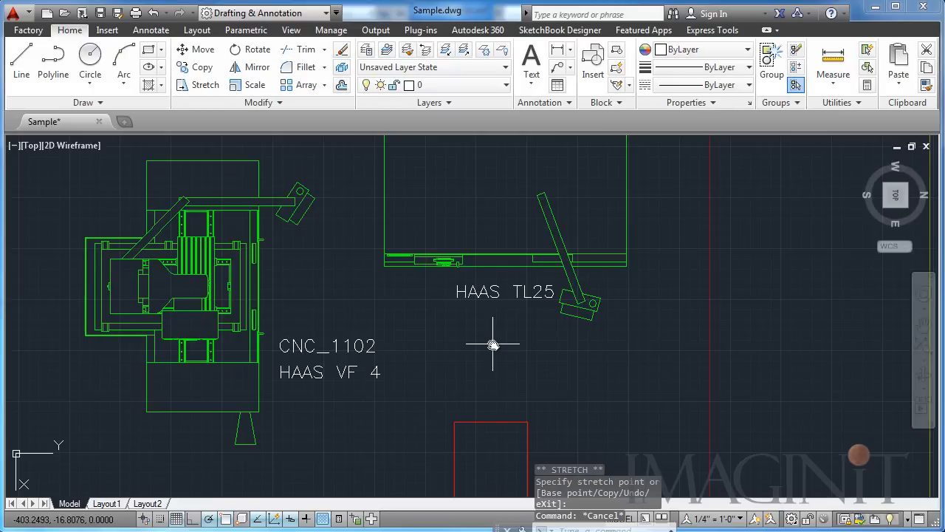
Check the descriptor and asset tag attributes of the HAAS TL25 block without changing them
double_click(467, 293)
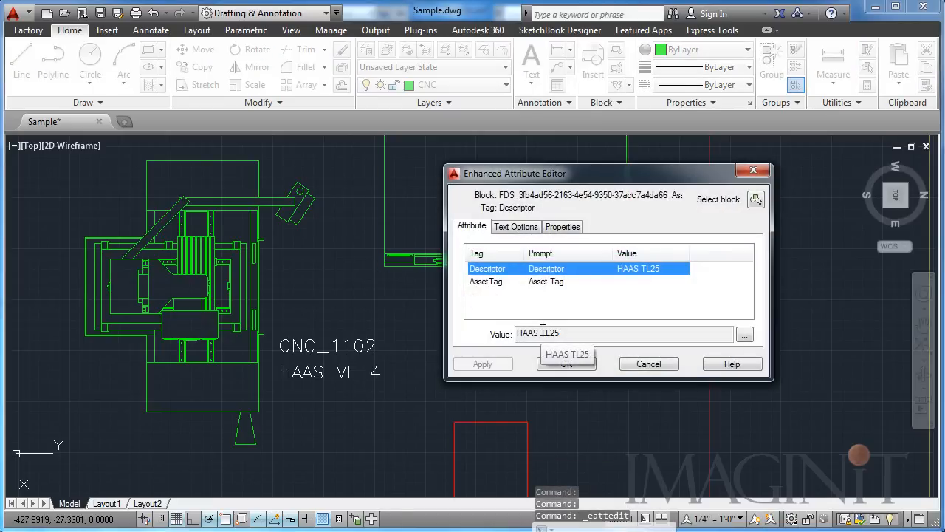
click(650, 364)
scroll(490, 354, down, 2)
middle_drag(490, 355, 452, 259)
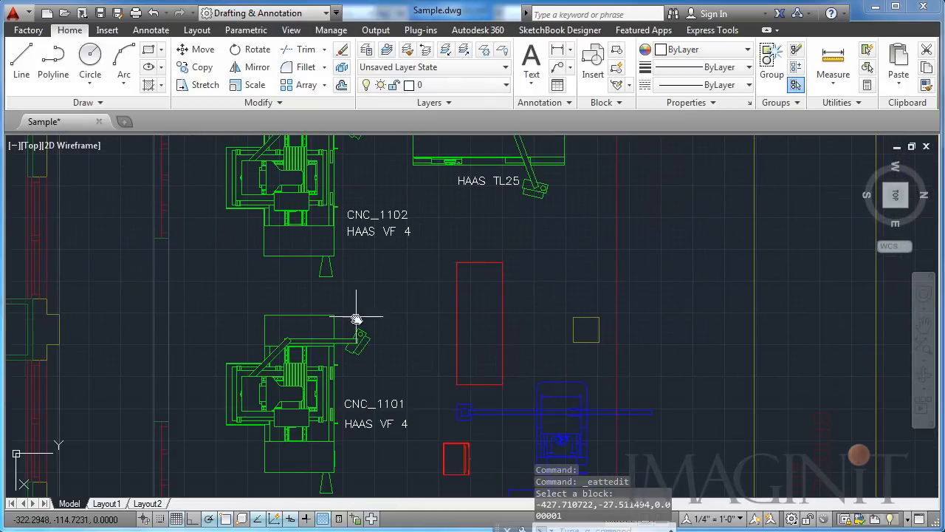
Save the Sample drawing and close it, returning to the Inventor assembly
scroll(473, 228, down, 2)
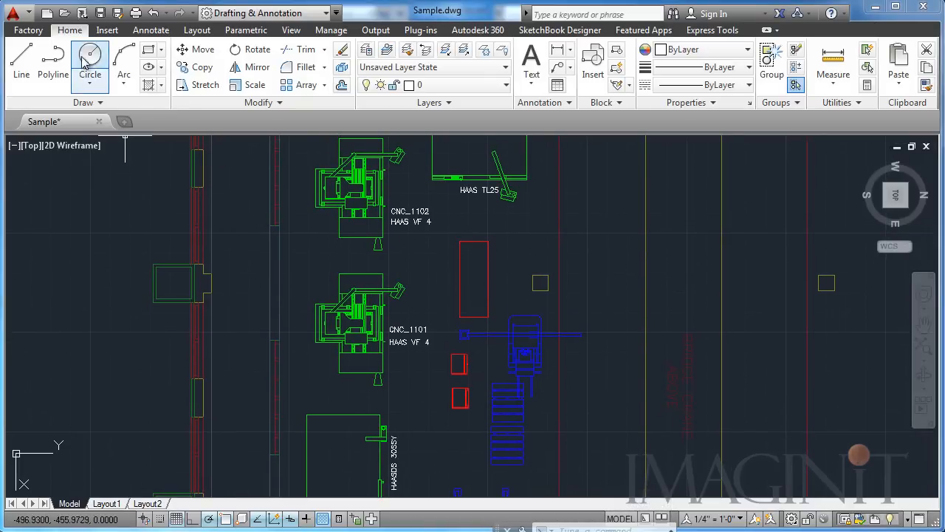
click(99, 14)
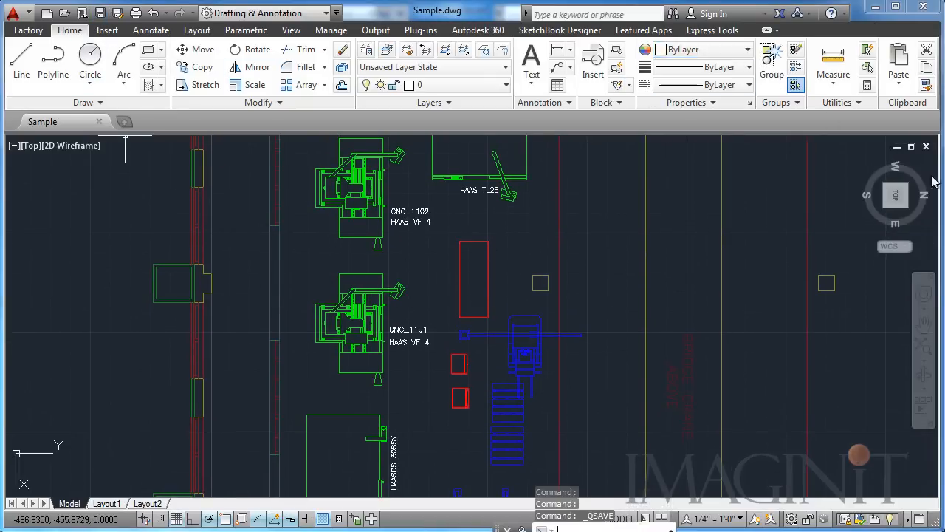
click(925, 147)
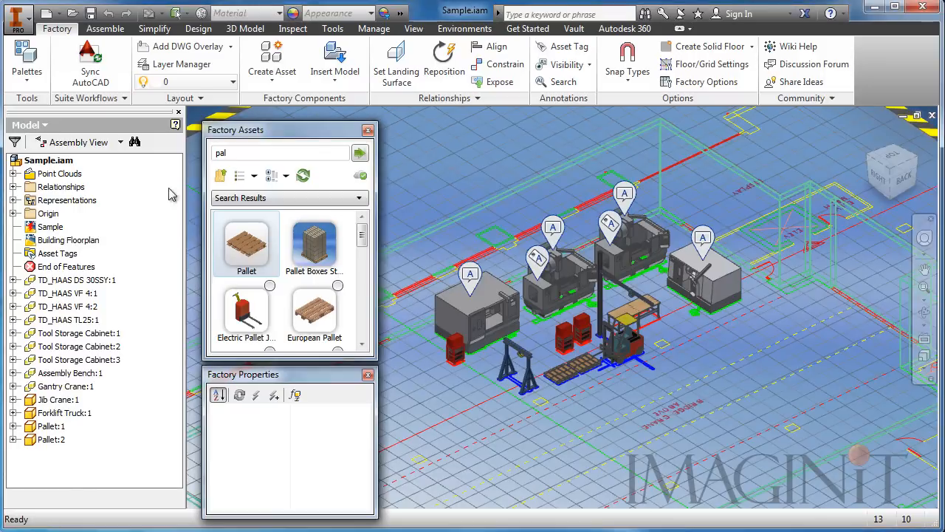
Update the Sample overlay in the Inventor assembly from the saved drawing
right_click(50, 227)
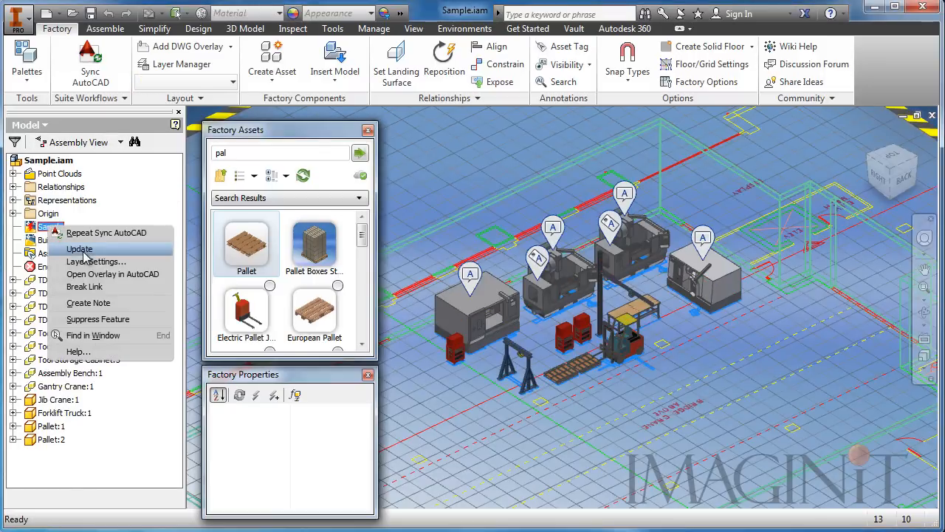
click(81, 250)
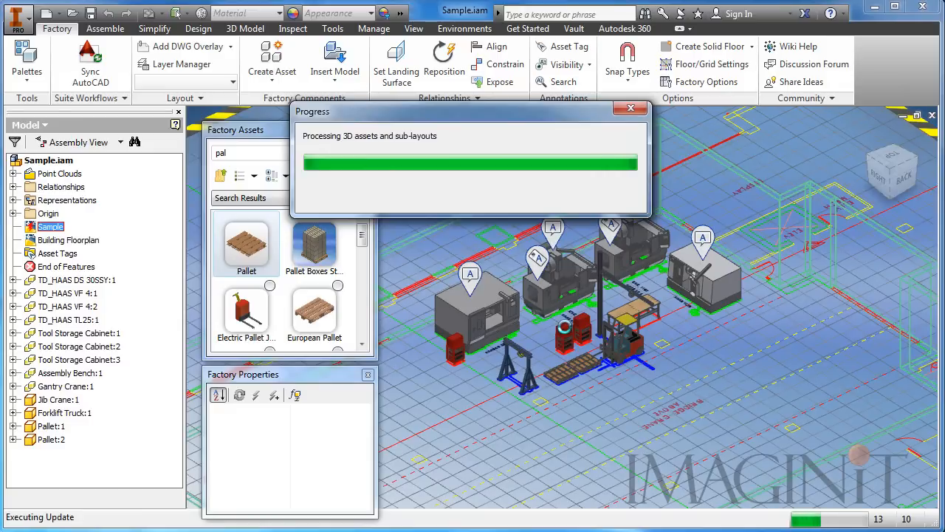
scroll(534, 347, up, 3)
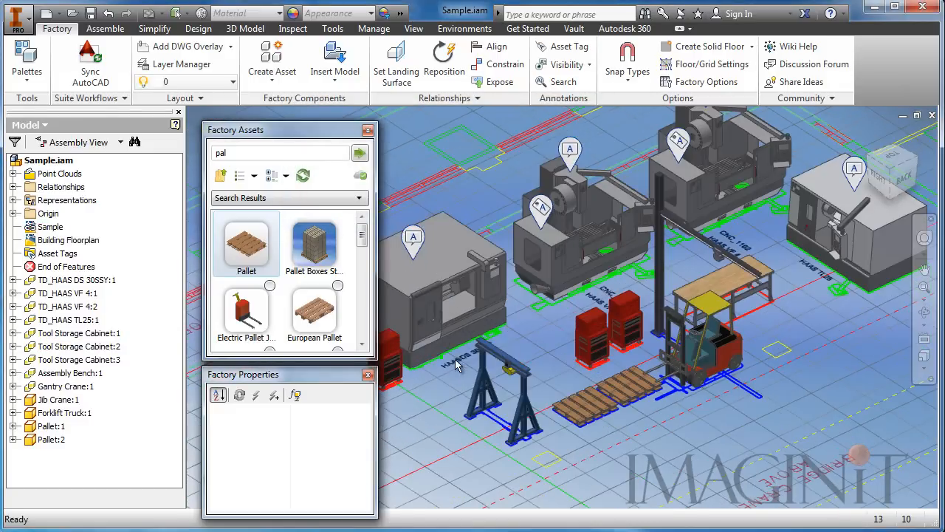
Examine the machine labels on the factory floor beside the CNC machines
scroll(455, 362, up, 3)
middle_drag(557, 323, 475, 416)
middle_drag(648, 262, 378, 359)
middle_drag(725, 445, 773, 285)
scroll(725, 391, down, 3)
middle_drag(678, 424, 781, 350)
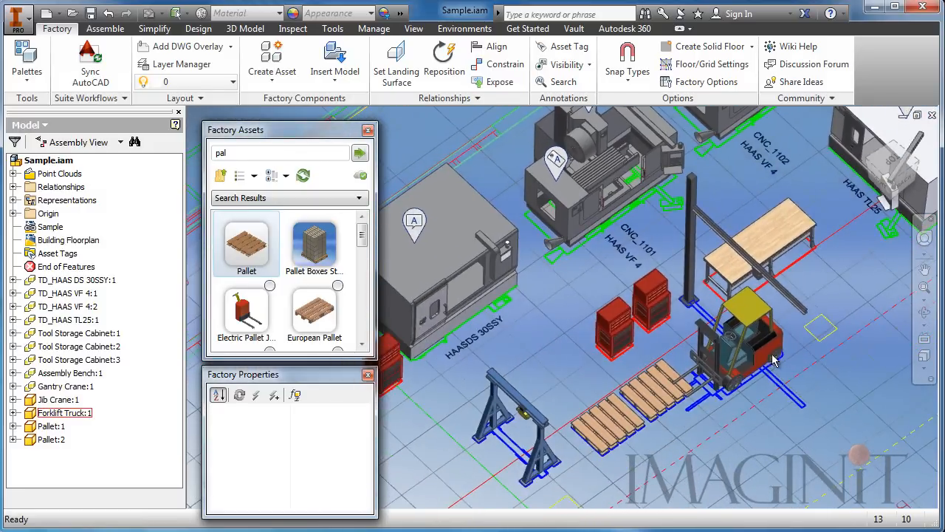
scroll(681, 437, down, 3)
mouse_move(681, 437)
shift+middle_down()
mouse_move(685, 415)
mouse_move(686, 431)
shift+middle_up()
scroll(691, 413, up, 4)
scroll(691, 413, down, 3)
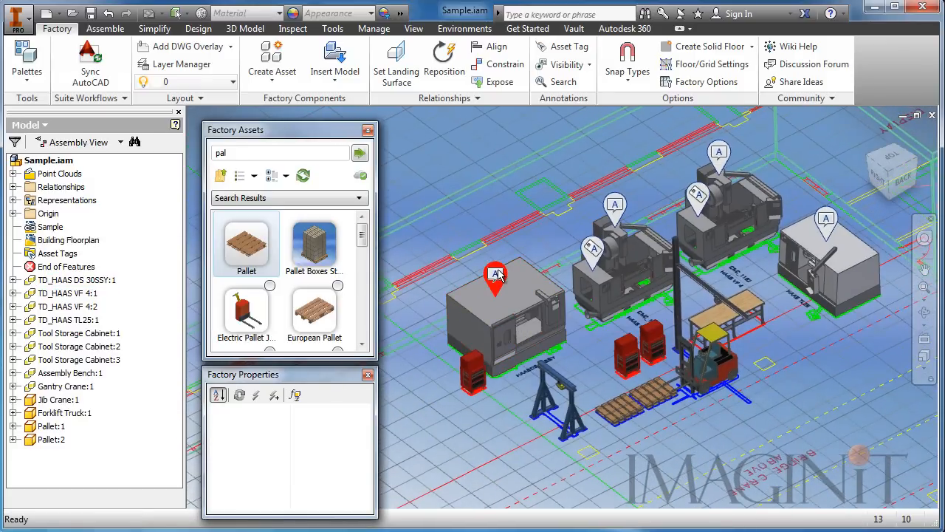
Switch the visibility of the Descriptor and Asset Tag annotations off and back on
click(567, 65)
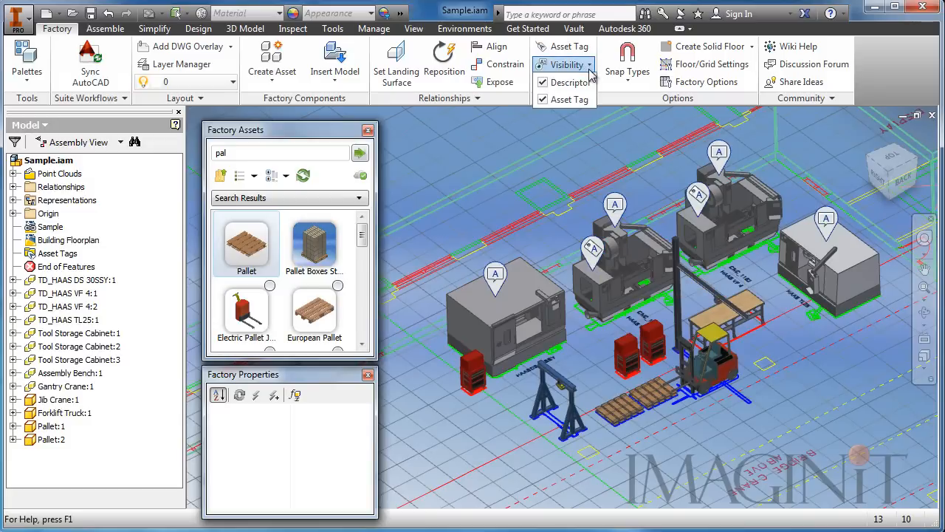
click(546, 82)
click(546, 99)
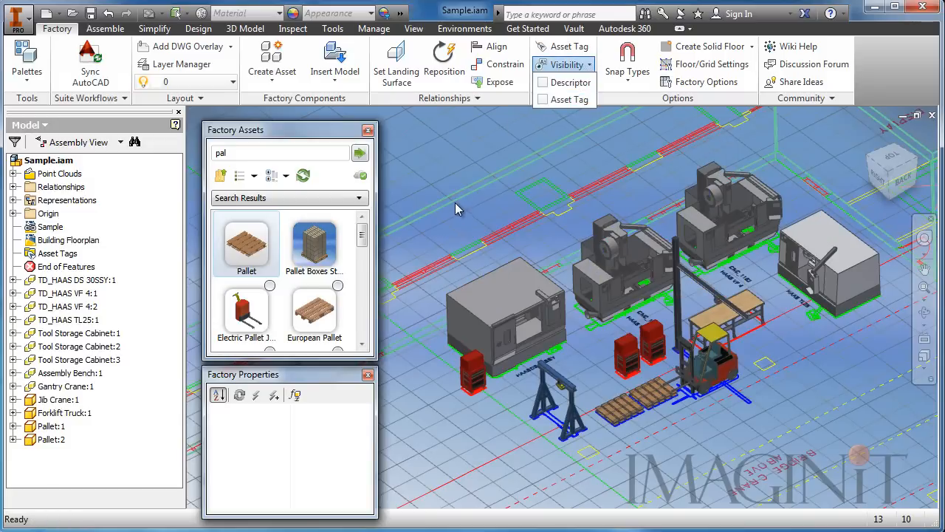
click(547, 83)
click(543, 100)
click(517, 131)
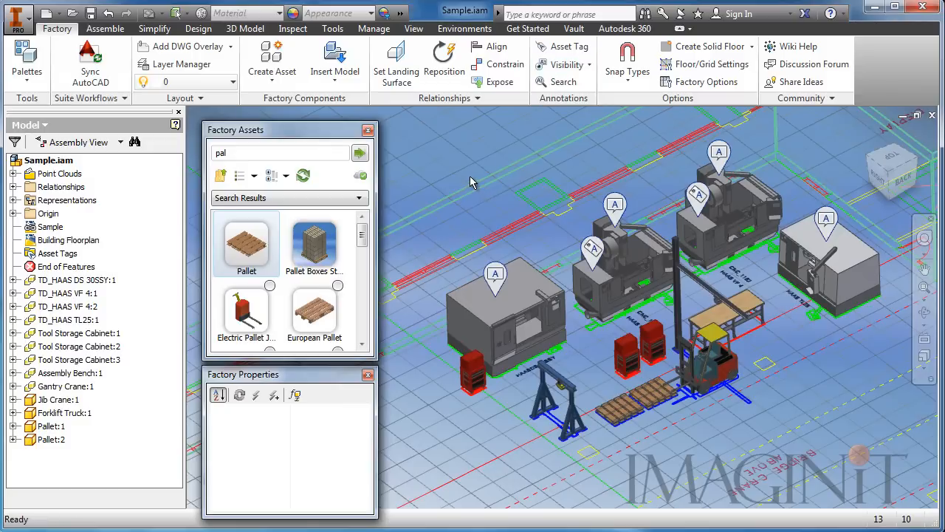
Turn on the visibility of the point clouds in the factory assembly
middle_drag(542, 460, 563, 464)
middle_drag(646, 425, 618, 447)
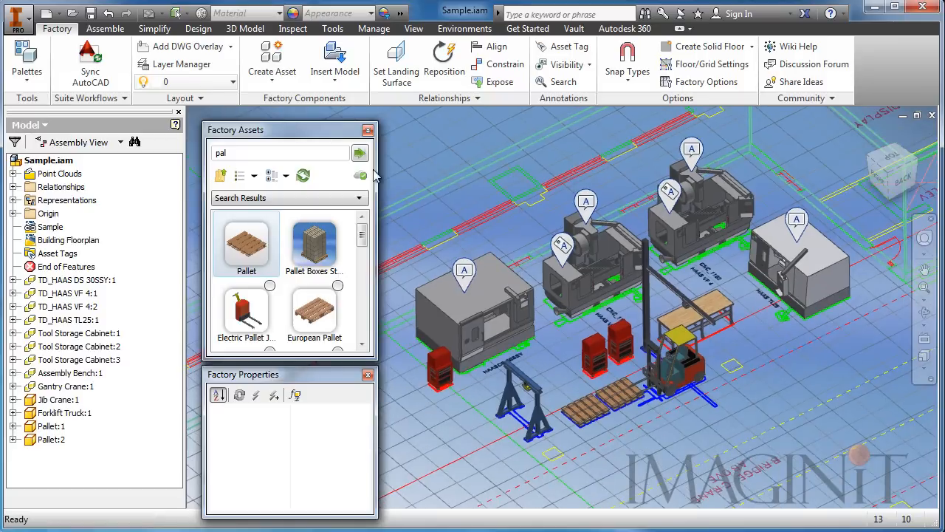
right_click(50, 178)
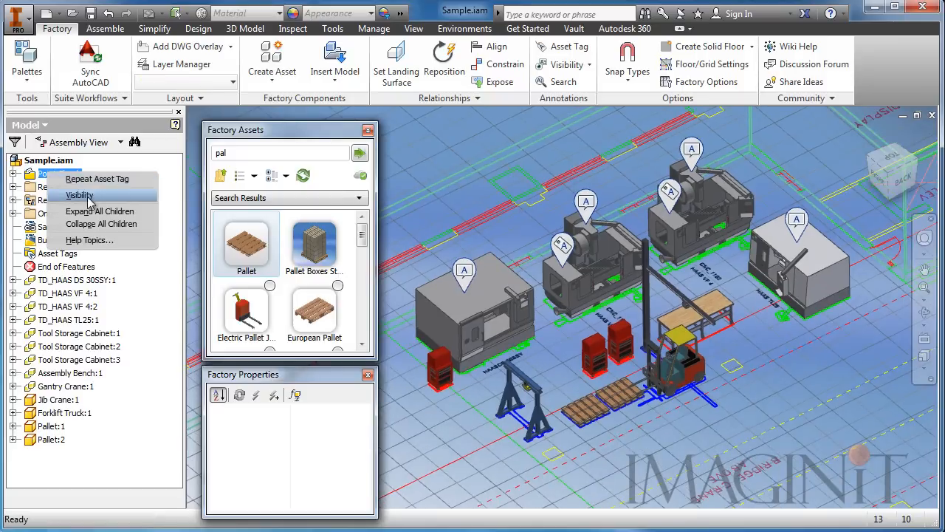
click(53, 194)
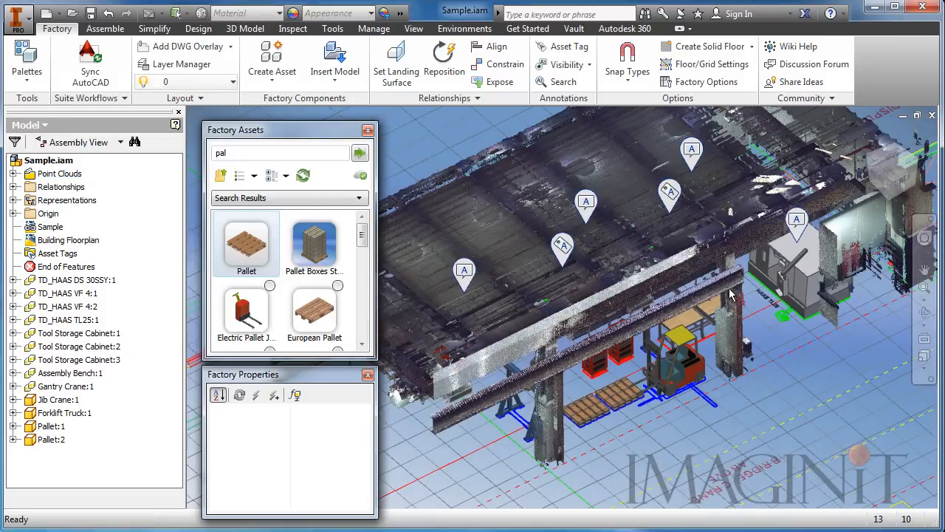
Close the Factory Assets and Factory Properties palettes and orbit to a low side view of the equipment inside the laser scan
click(925, 376)
click(818, 394)
shift+middle_drag(716, 409, 708, 317)
click(368, 130)
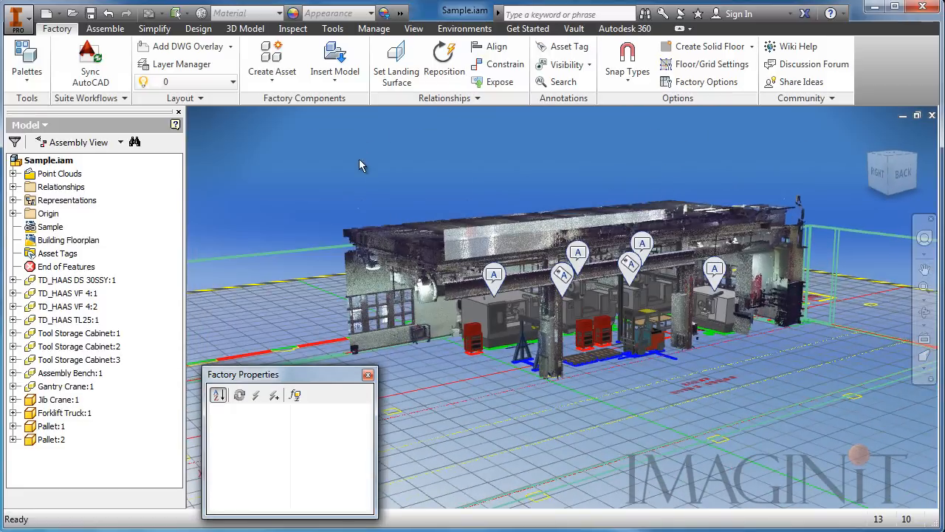
click(367, 377)
shift+middle_drag(510, 399, 489, 417)
scroll(524, 403, up, 2)
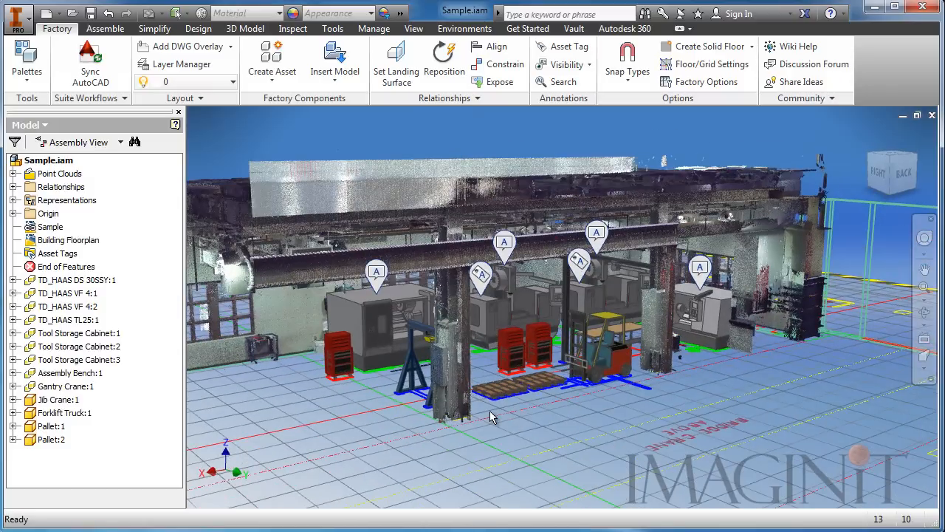